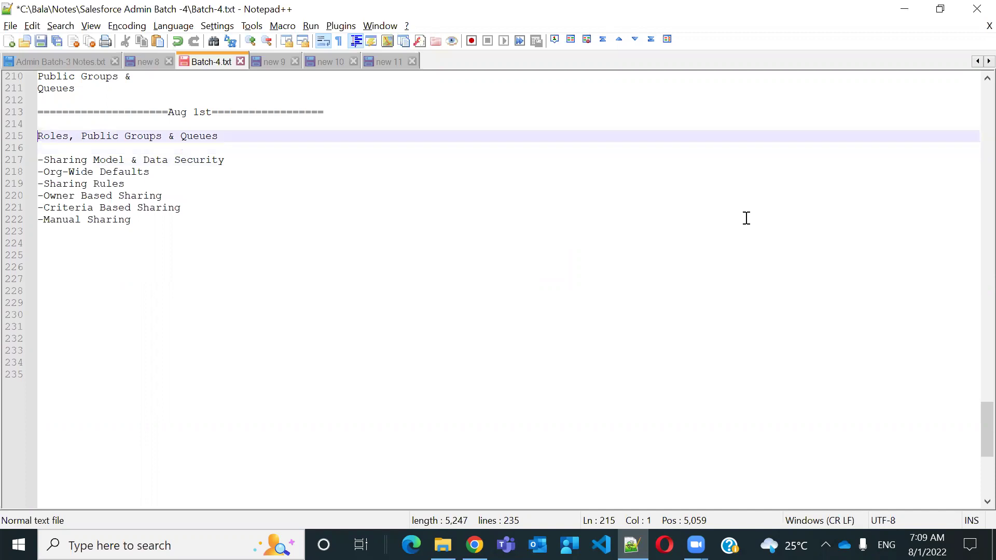
# Split the "Roles, Public Groups & Queues" heading under Aug 1st into three lines, one for each topic
pyautogui.hotkey('shift', 'Down')
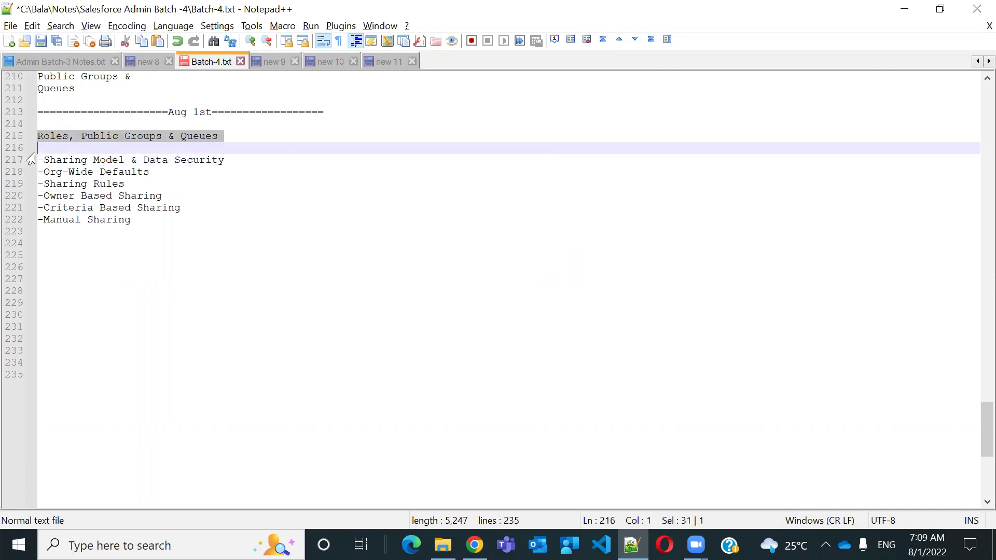
pyautogui.click(149, 147)
pyautogui.click(81, 136)
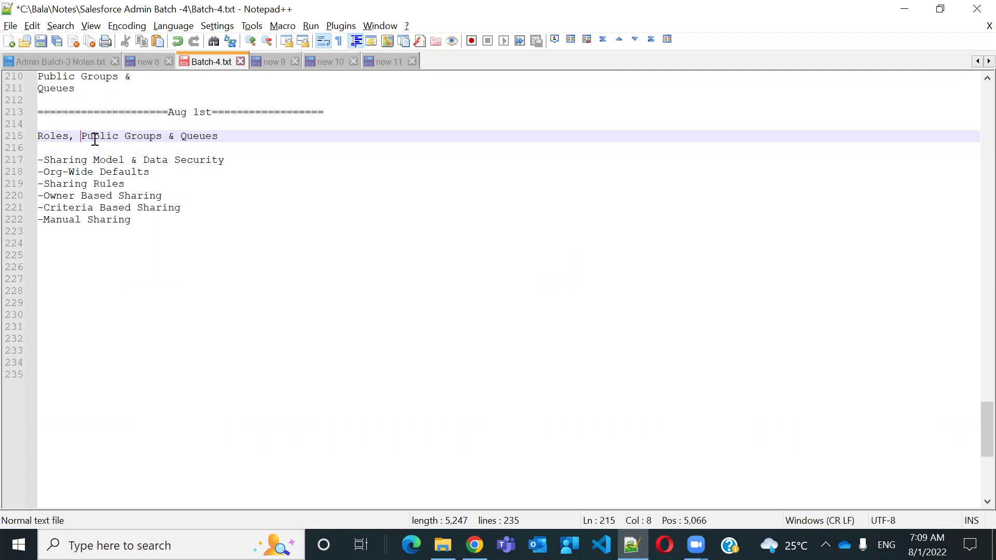
pyautogui.press('Return')
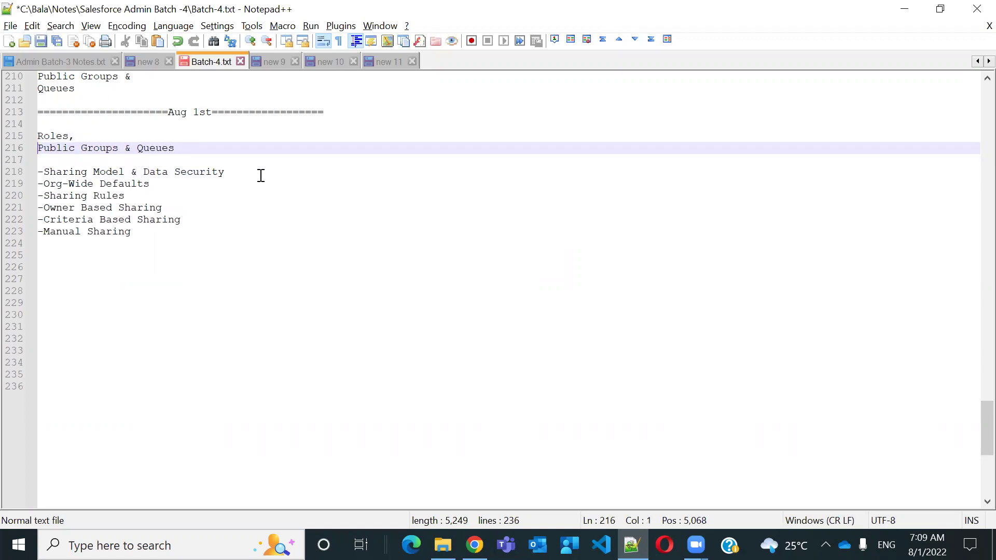
pyautogui.click(137, 148)
pyautogui.press('Return')
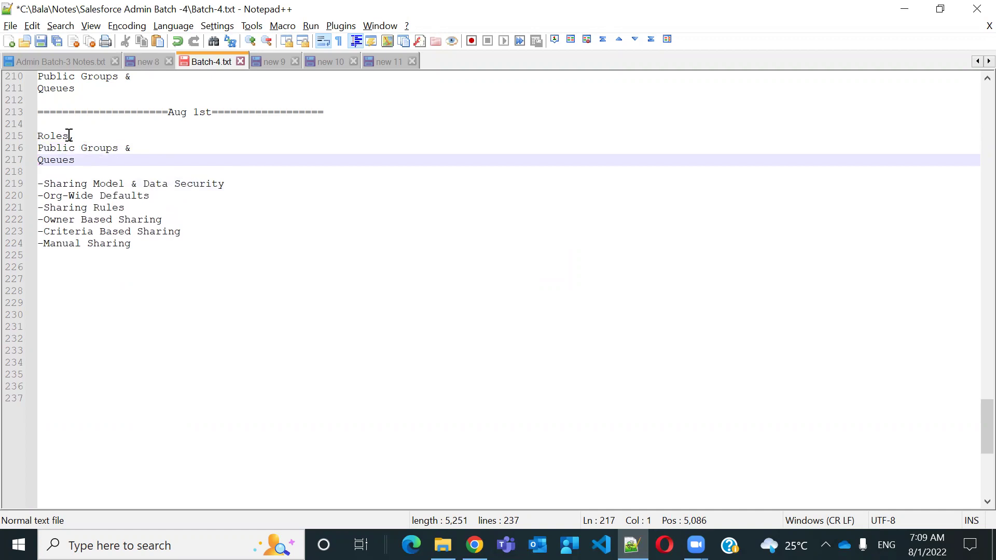
# Review the Roles, Public Groups and Queues topics in the Aug 1st notes, highlighting each one in turn
pyautogui.moveTo(68, 136); pyautogui.dragTo(11, 136)
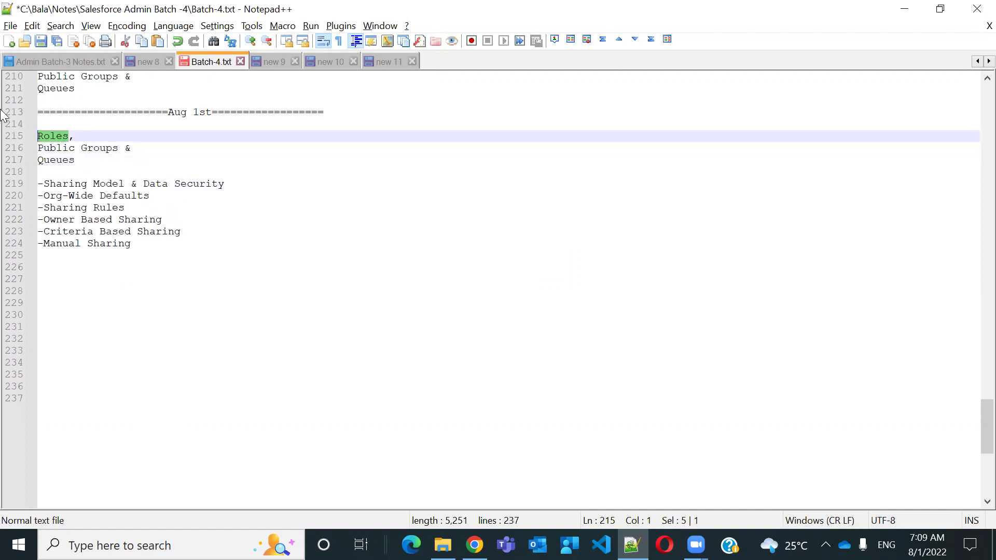
pyautogui.moveTo(119, 148); pyautogui.dragTo(23, 149)
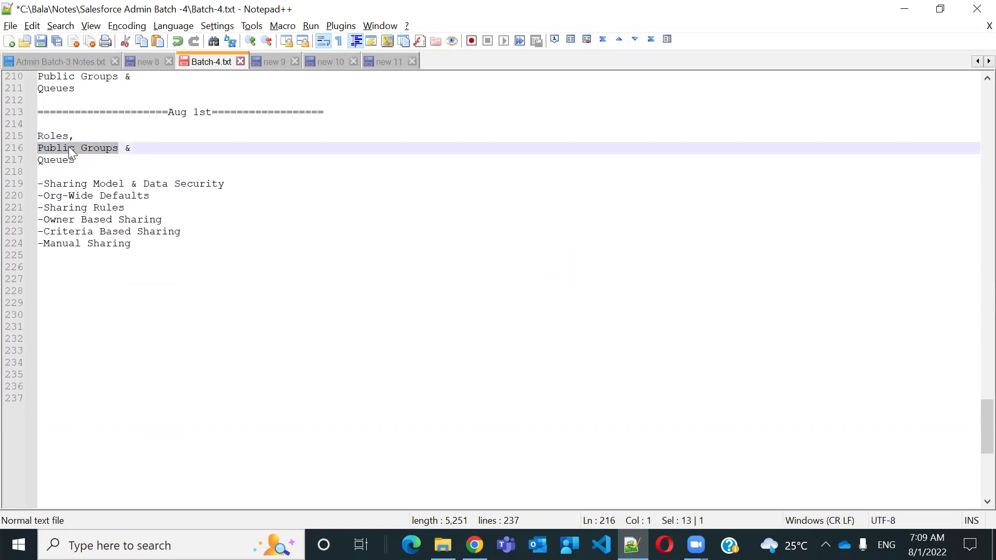
pyautogui.moveTo(74, 161); pyautogui.dragTo(35, 158)
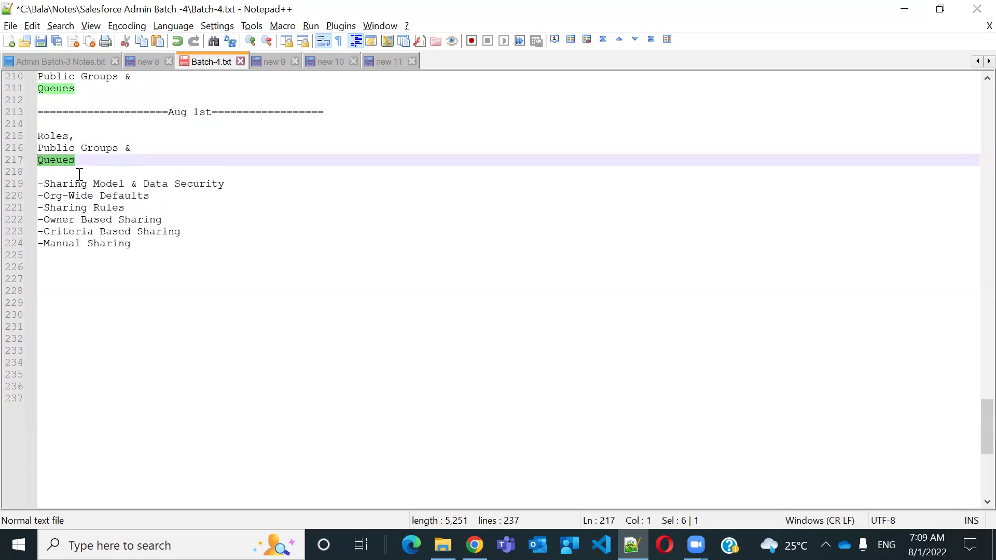
pyautogui.click(94, 135)
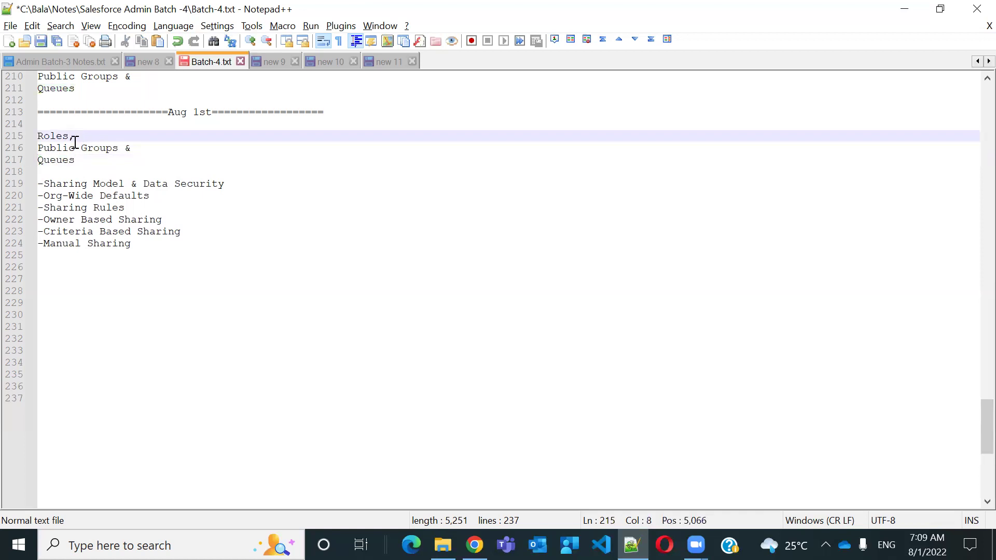
pyautogui.moveTo(70, 135); pyautogui.dragTo(35, 135)
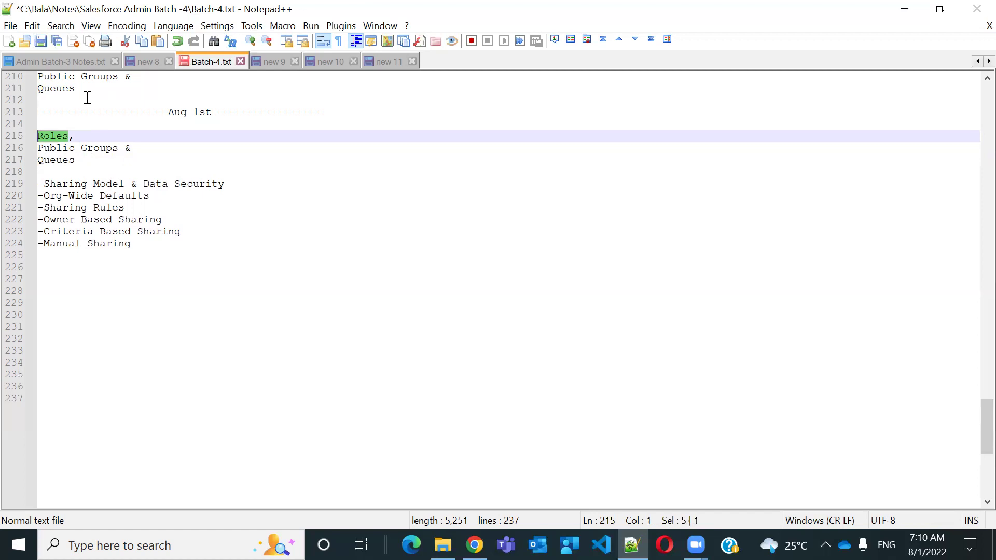
pyautogui.click(120, 148)
pyautogui.moveTo(119, 148); pyautogui.dragTo(31, 151)
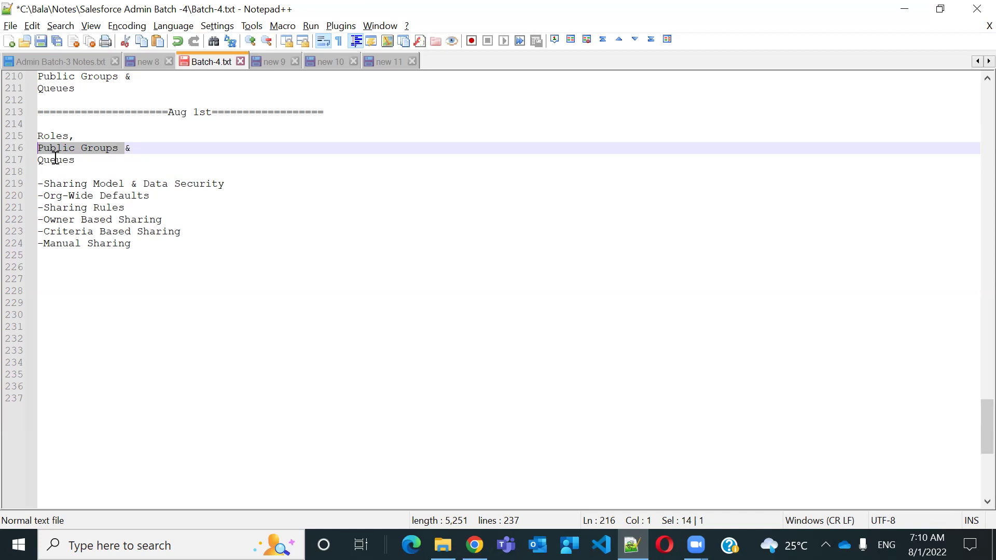
pyautogui.moveTo(75, 161); pyautogui.dragTo(26, 162)
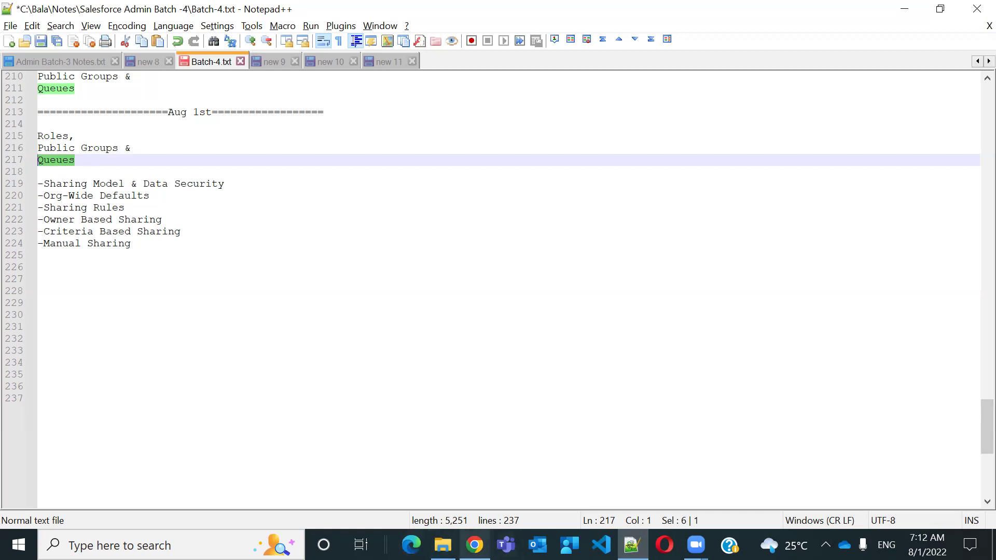
# Switch to Salesforce Setup in Chrome, search the setup items for "user" and open the Users page
pyautogui.click(475, 544)
pyautogui.click(100, 156)
pyautogui.write('us')
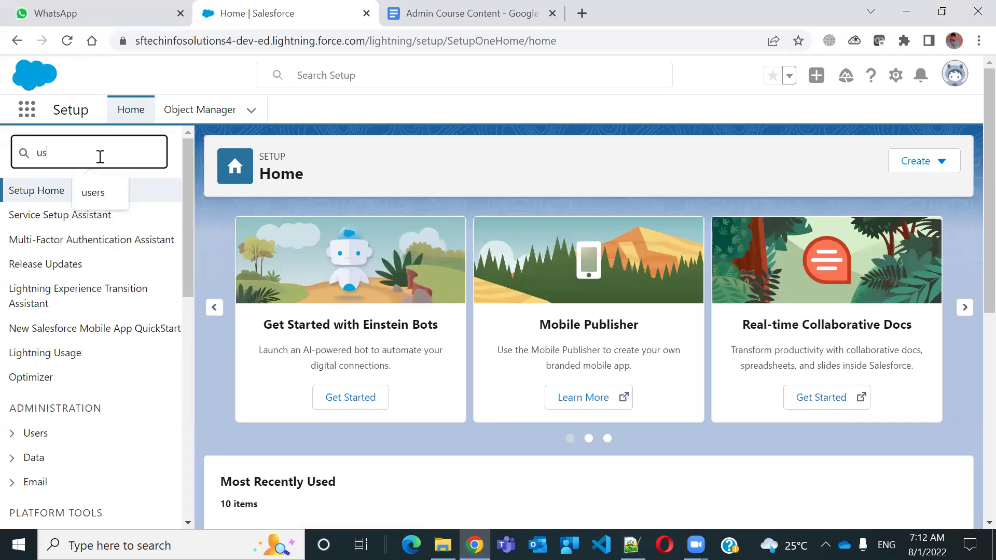
pyautogui.write('er')
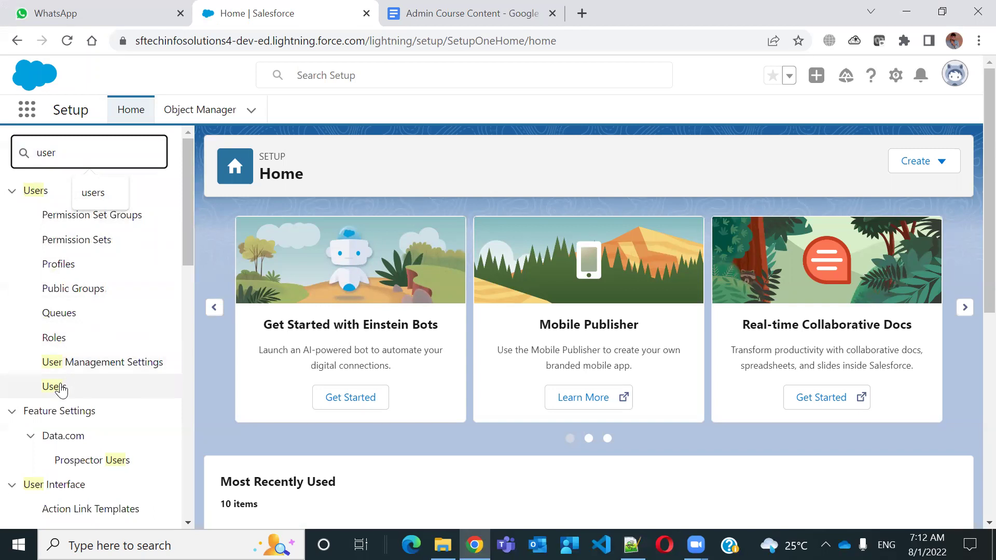
pyautogui.click(63, 386)
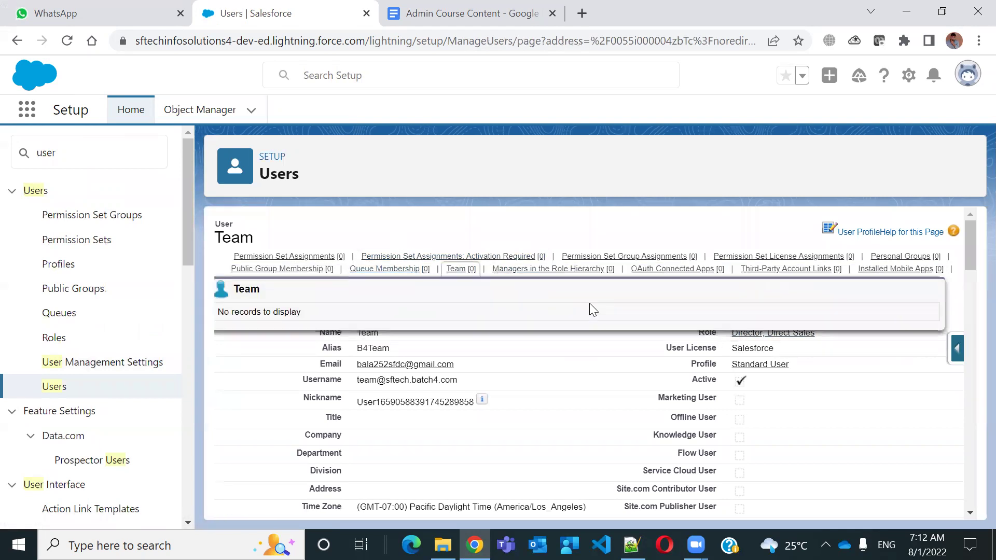
pyautogui.click(463, 315)
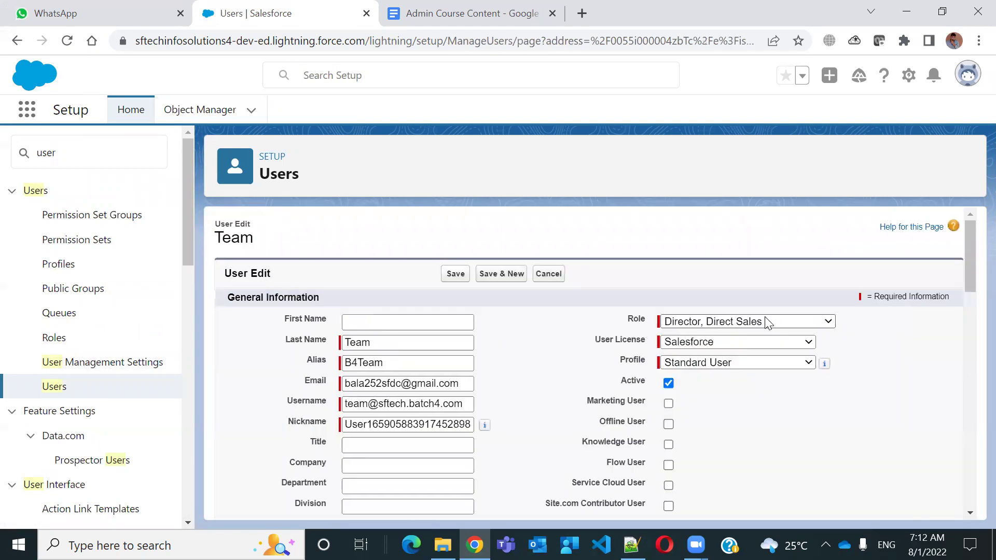
pyautogui.click(712, 323)
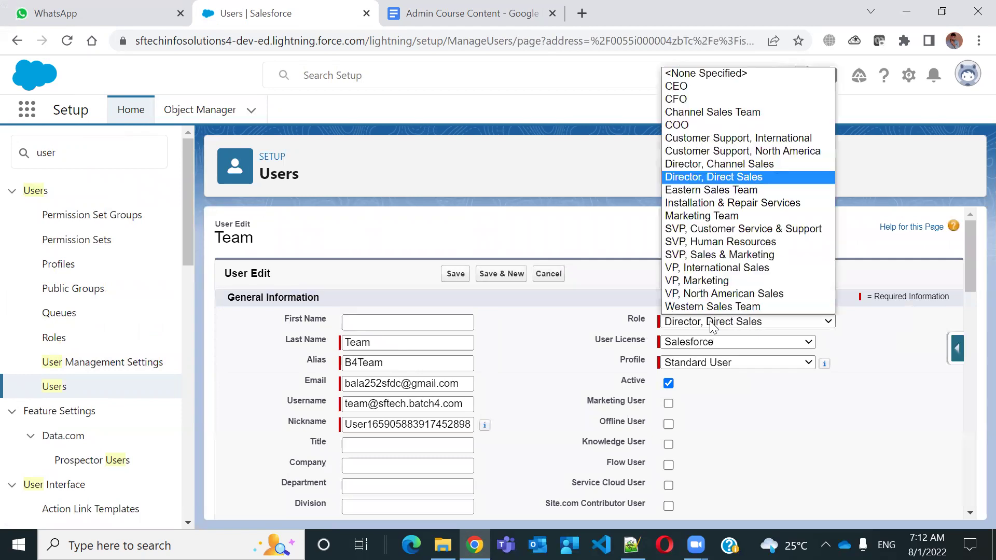
pyautogui.click(694, 78)
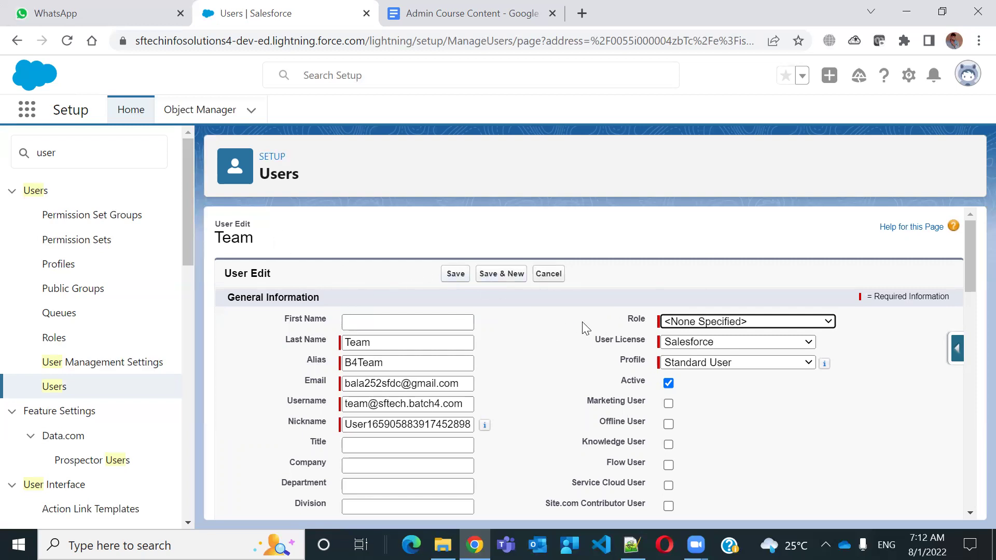
pyautogui.moveTo(626, 318); pyautogui.dragTo(661, 327)
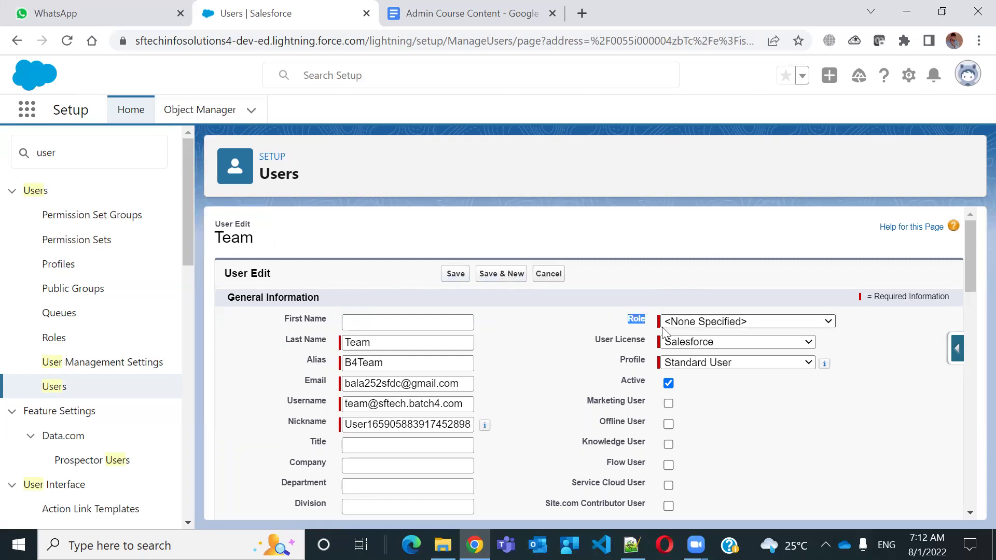
pyautogui.click(553, 275)
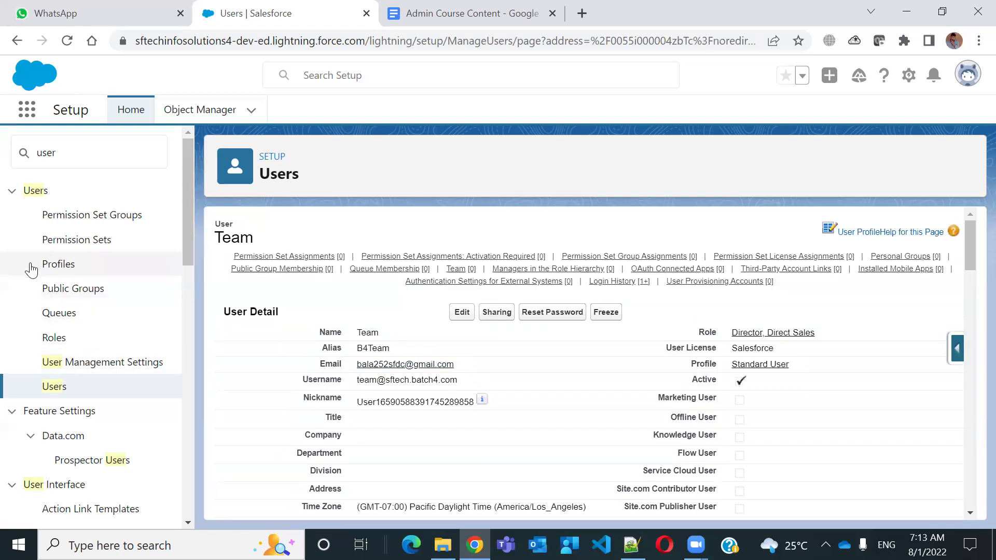
# Examine the related lists on the Team user's record, especially the Public Group Membership section
pyautogui.doubleClick(61, 142)
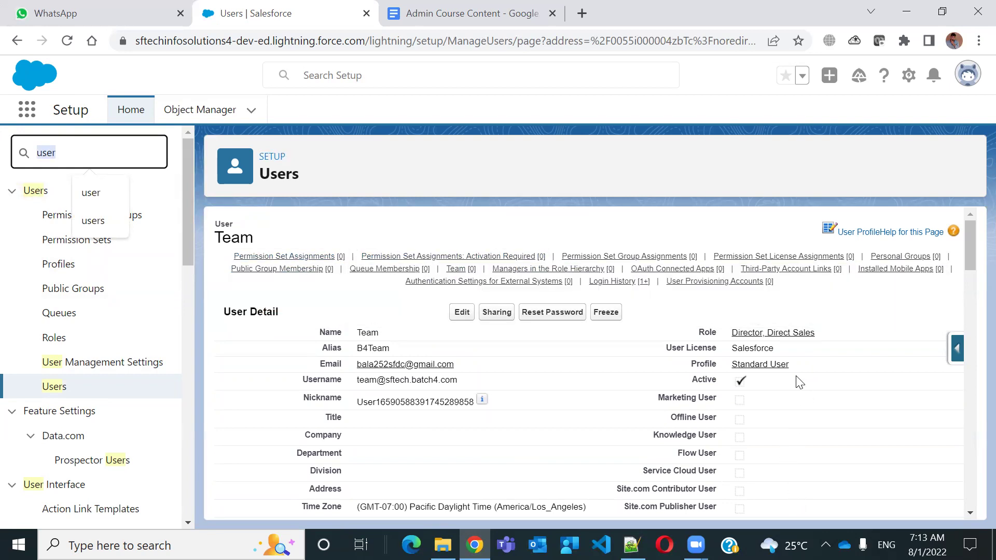
pyautogui.click(273, 275)
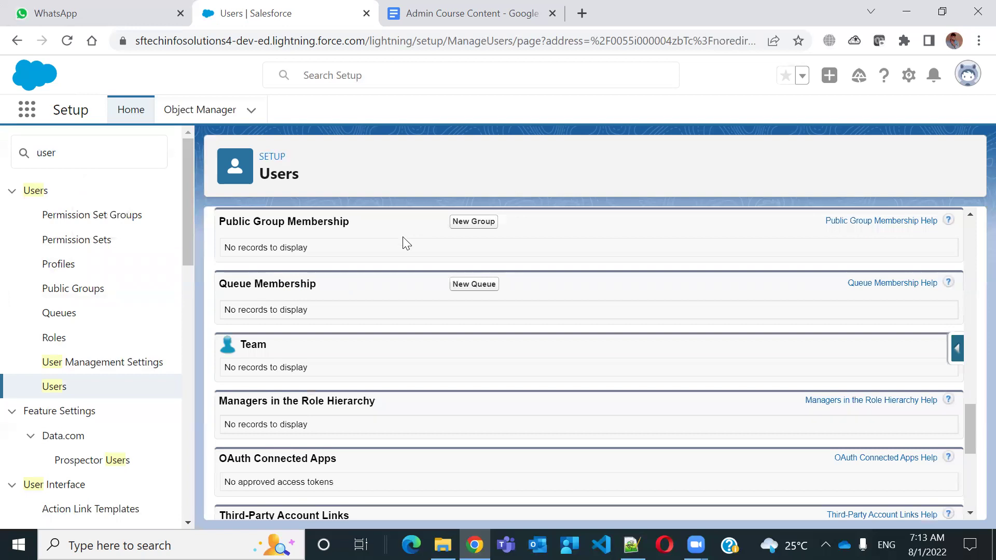
pyautogui.scroll(15, 364, 313)
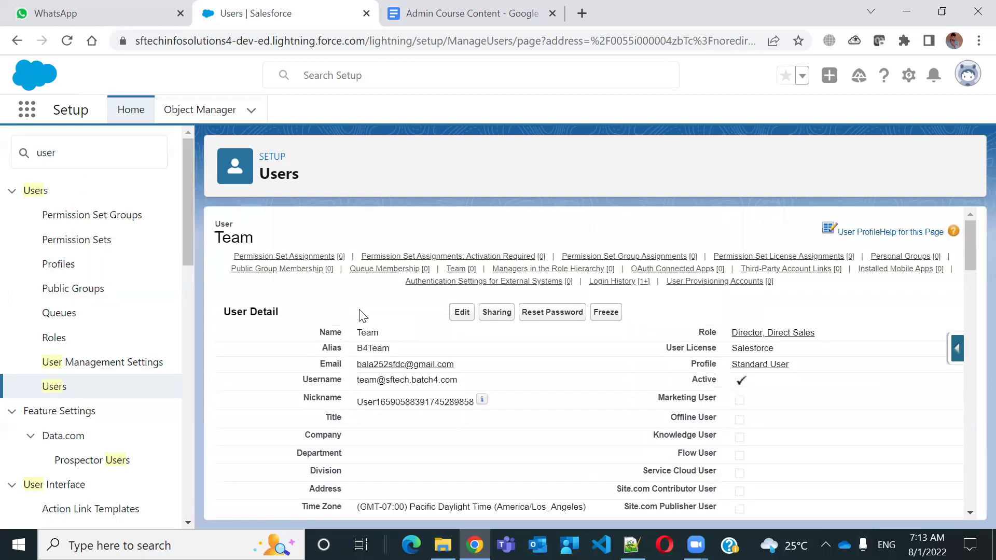
pyautogui.scroll(-14, 359, 309)
pyautogui.scroll(-5, 359, 309)
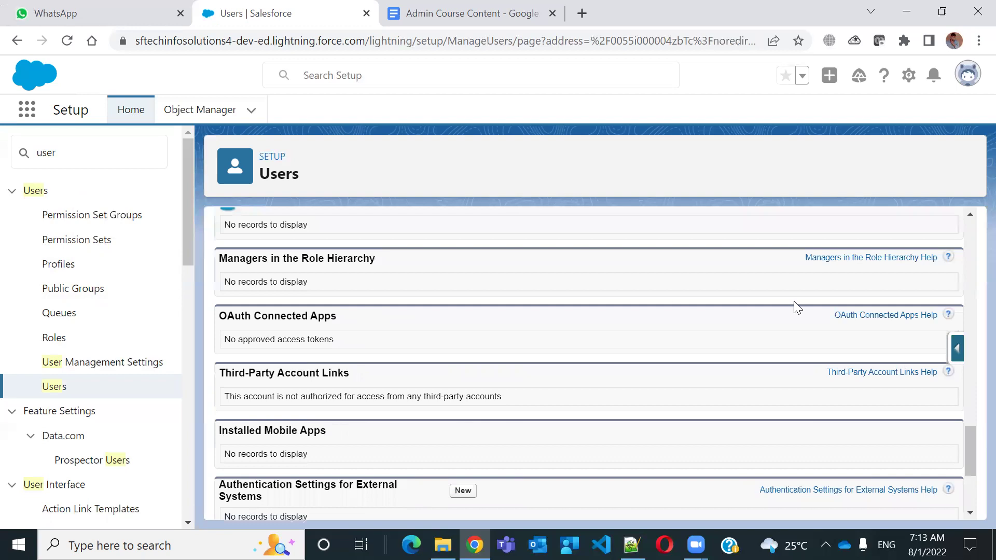
pyautogui.moveTo(971, 442); pyautogui.dragTo(970, 392)
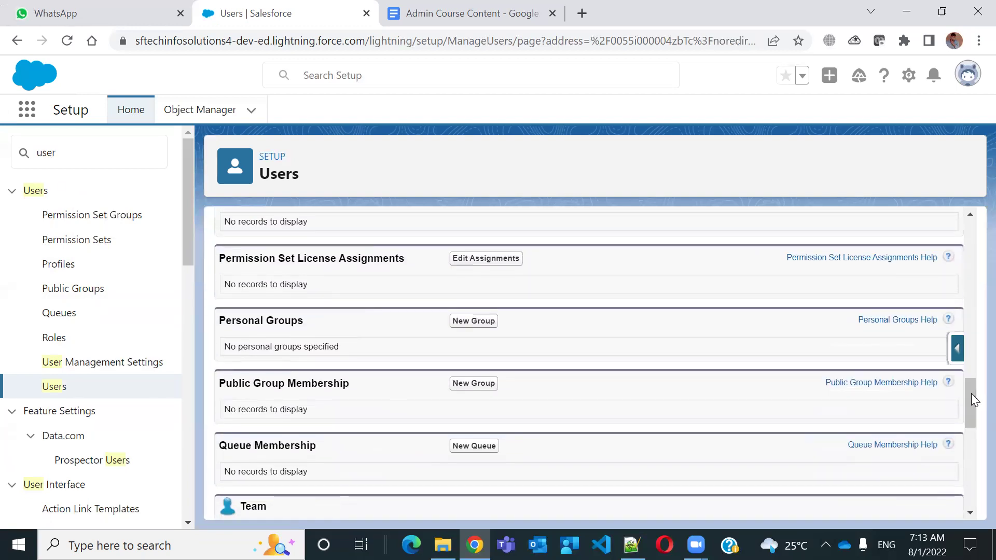
pyautogui.moveTo(218, 383); pyautogui.dragTo(368, 383)
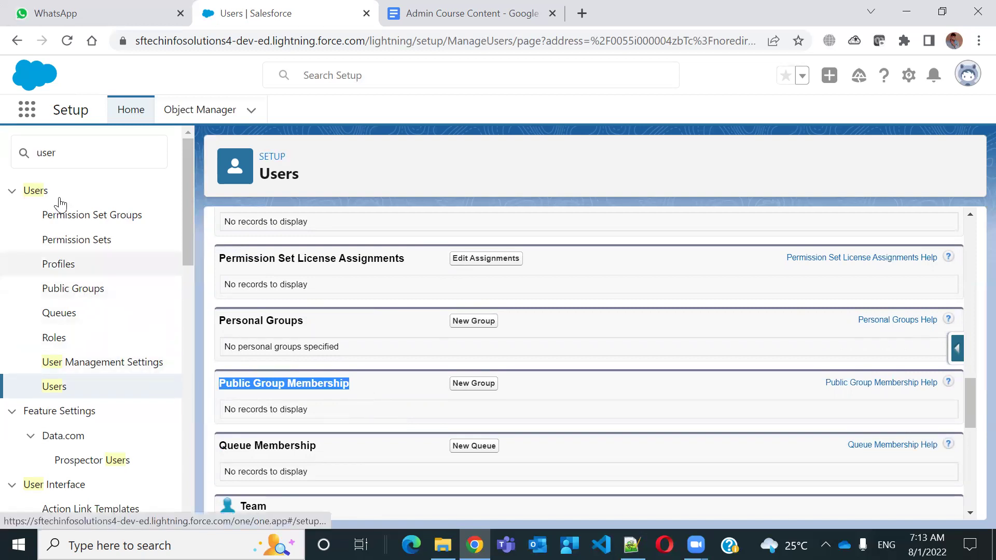
# Start a new public group labelled "My Group 1" with the group name My_Group_1
pyautogui.click(36, 293)
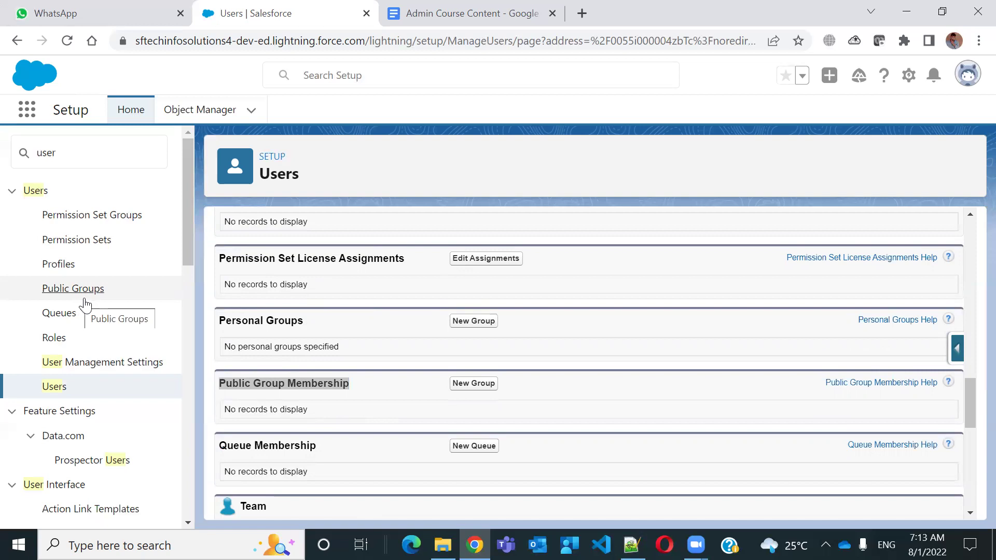
pyautogui.click(93, 291)
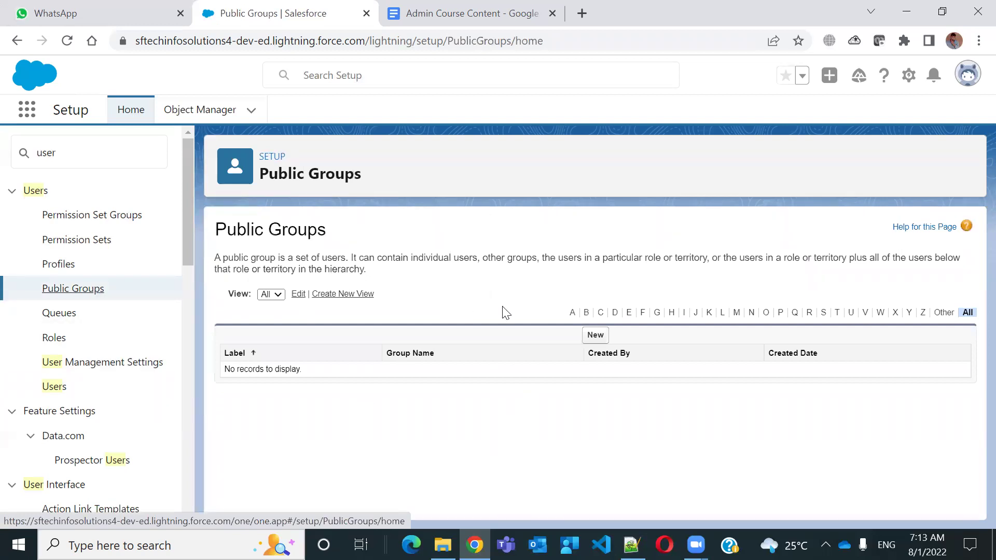
pyautogui.click(595, 336)
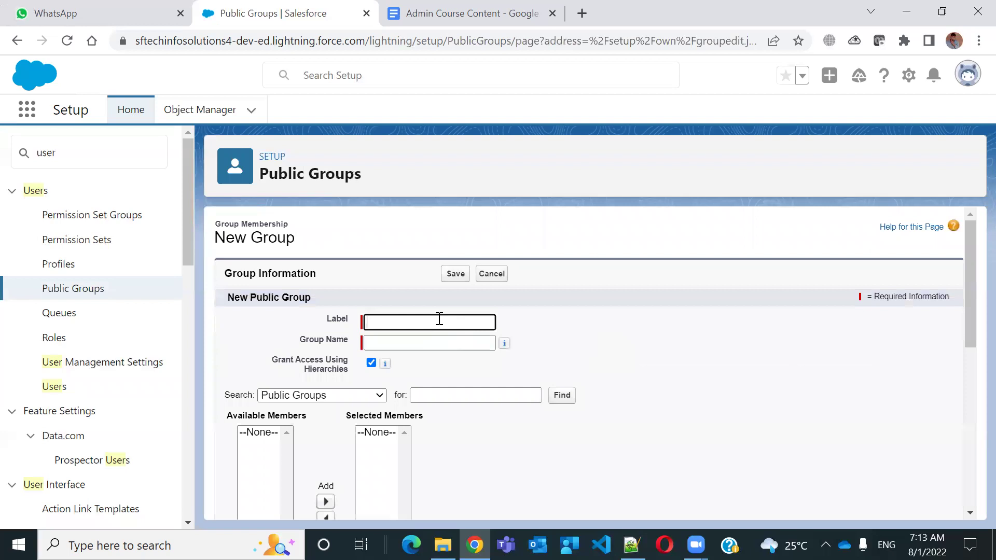
pyautogui.click(439, 318)
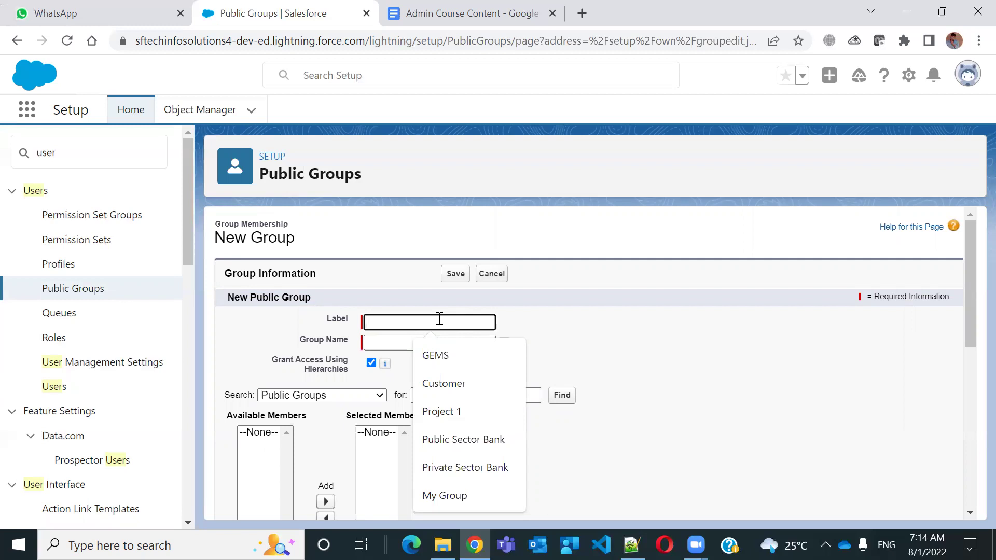
pyautogui.write('My Gr')
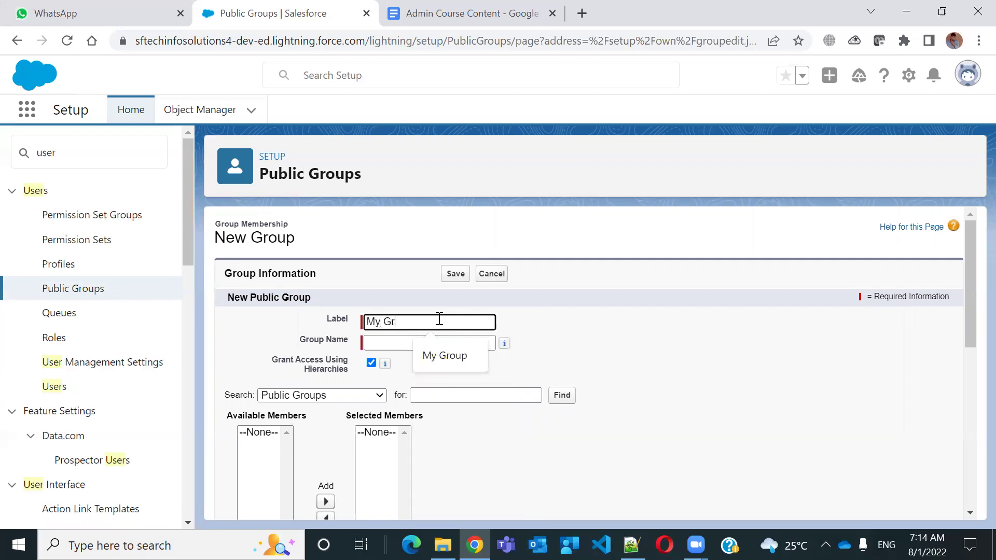
pyautogui.write('oup 1')
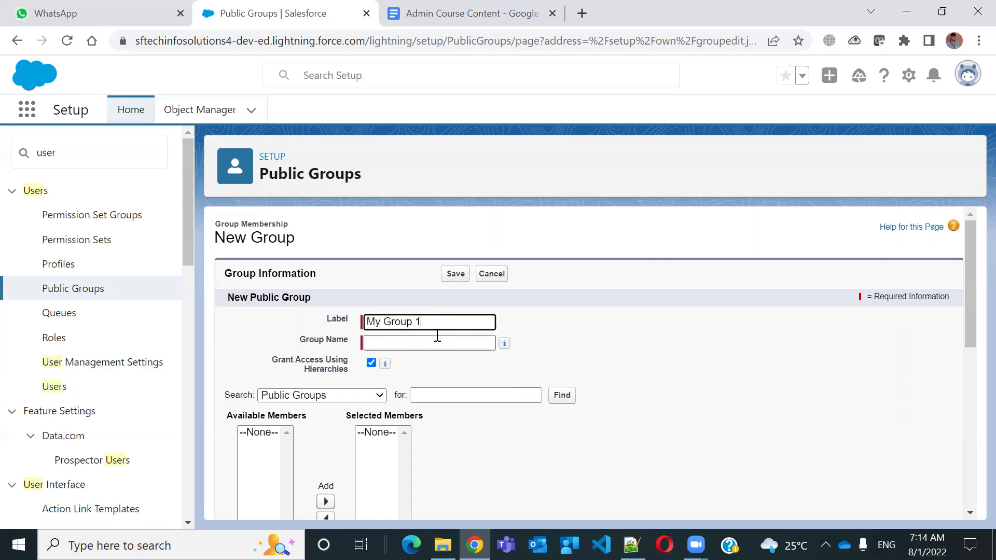
pyautogui.click(434, 343)
# Set the new group's member search to Users so that individual users are offered as available members
pyautogui.click(368, 399)
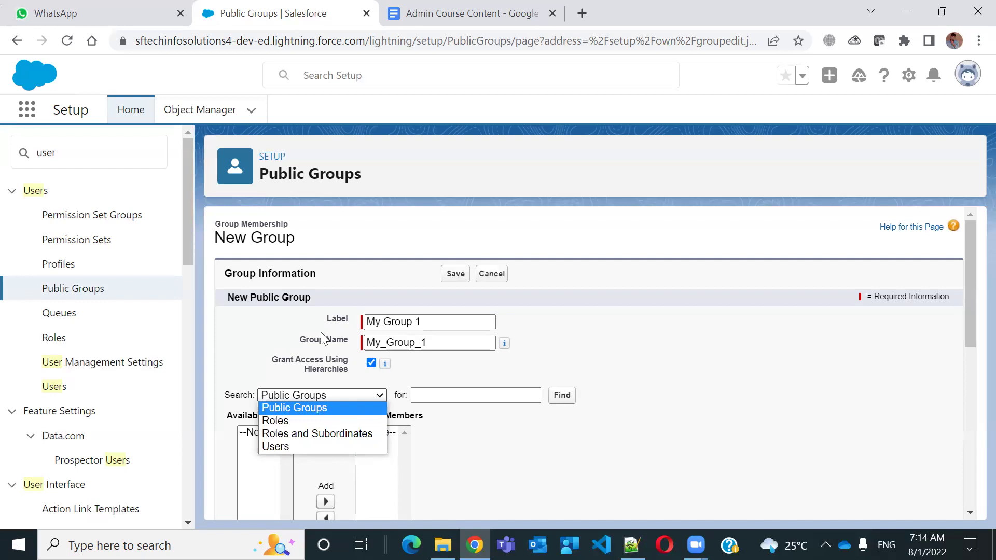
pyautogui.moveTo(231, 236); pyautogui.dragTo(329, 241)
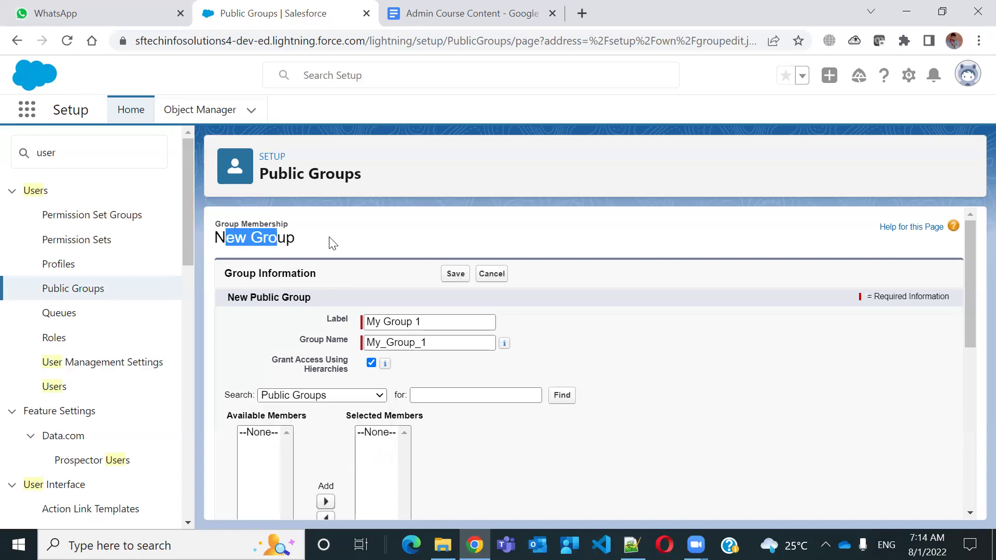
pyautogui.click(335, 242)
pyautogui.click(335, 398)
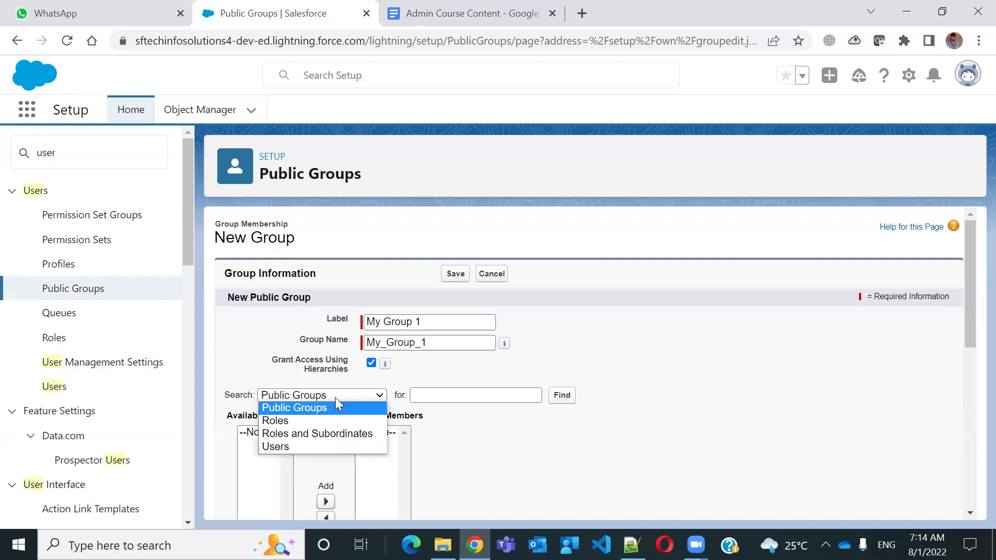
pyautogui.click(321, 447)
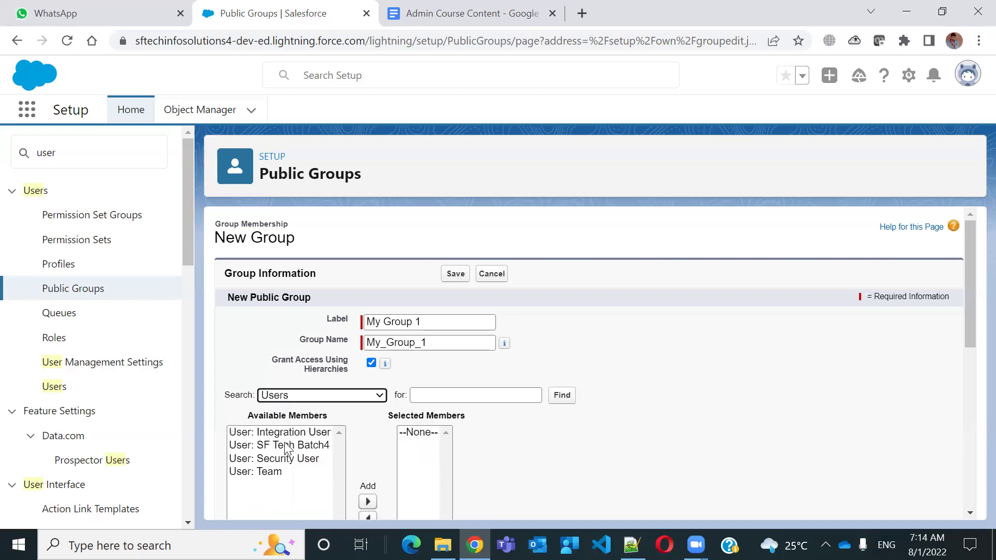
# Add the users SF Tech Batch4 and Team as selected members of My Group 1 and save the public group
pyautogui.click(305, 446)
pyautogui.scroll(-2, 338, 441)
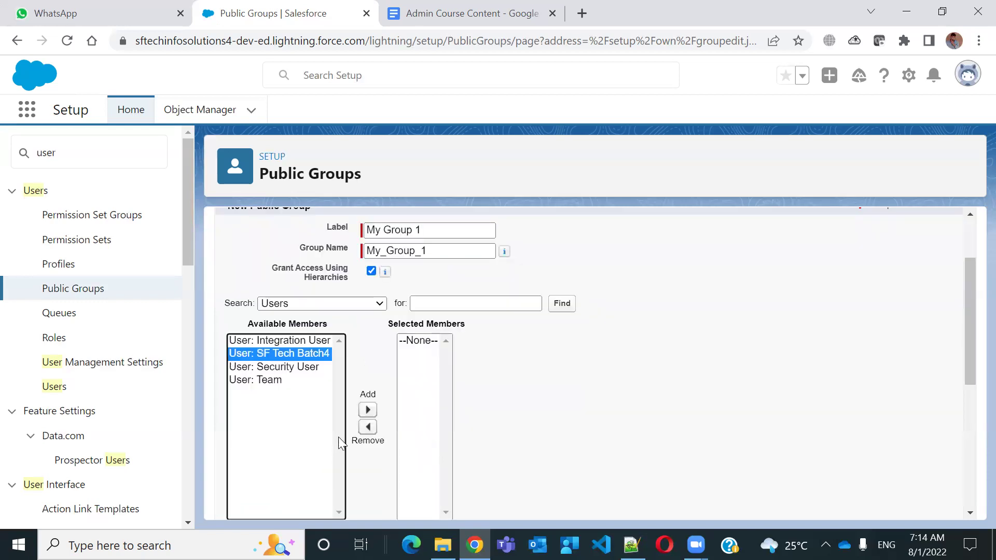
pyautogui.click(368, 409)
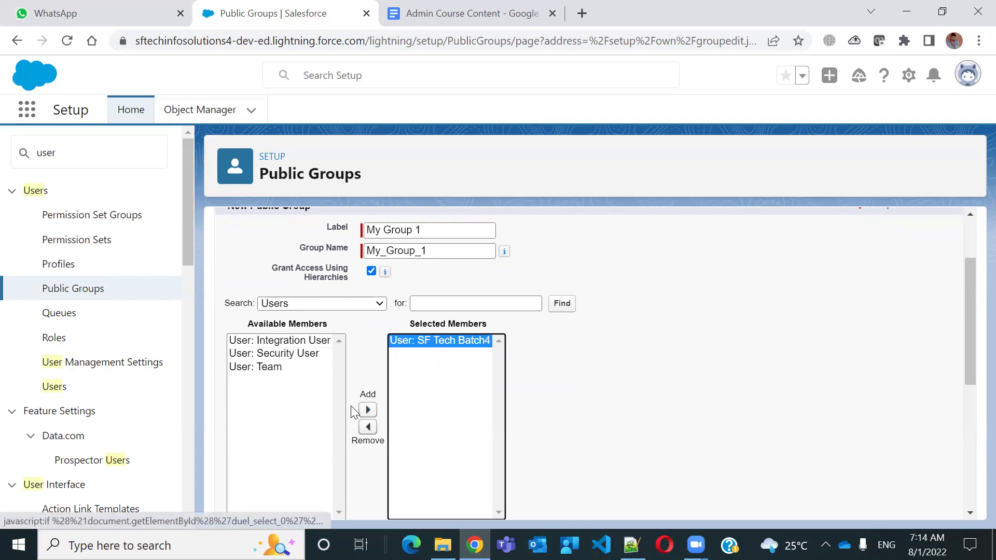
pyautogui.click(250, 368)
pyautogui.click(368, 410)
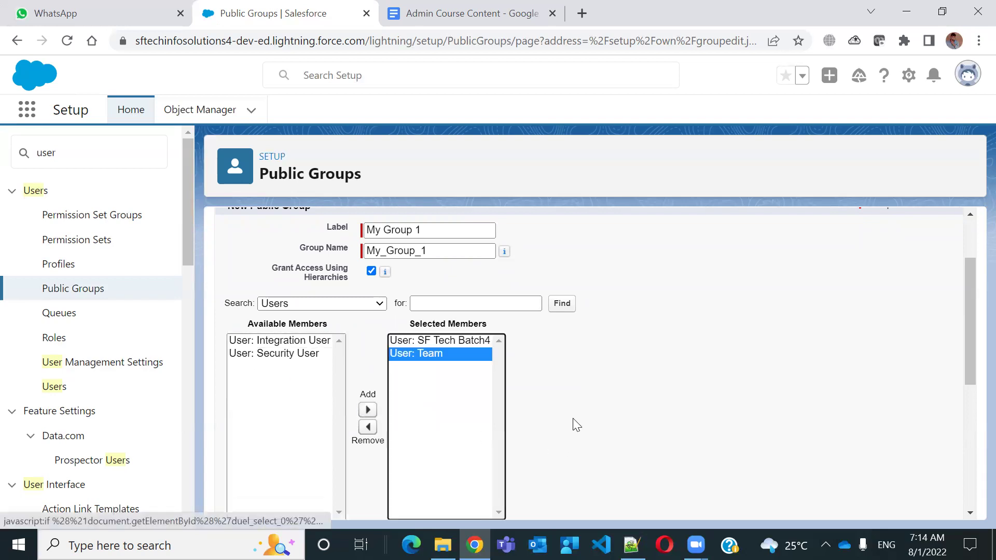
pyautogui.scroll(-6, 576, 426)
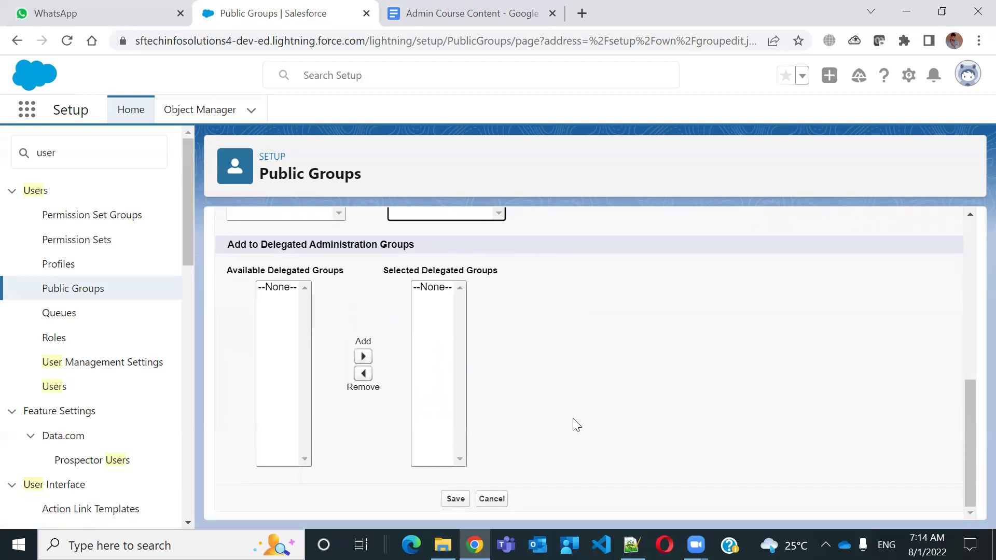
pyautogui.scroll(6, 577, 426)
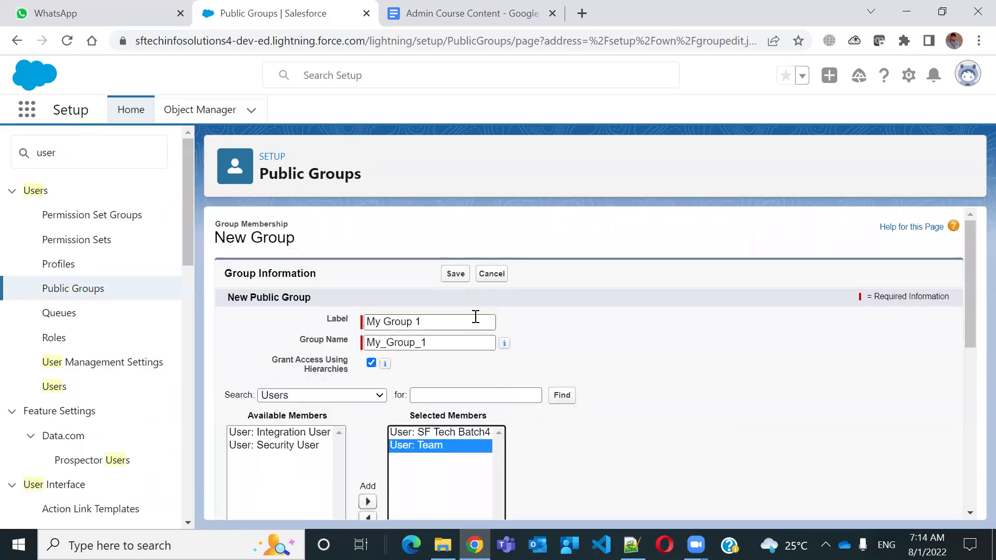
pyautogui.click(455, 273)
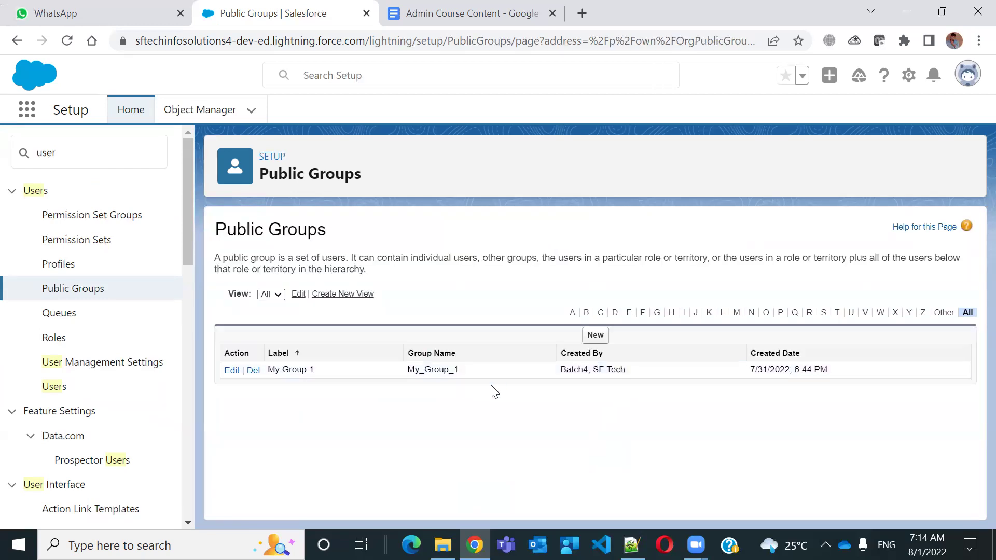
# Open the Queues setup page and examine the Queue Email and Supported Objects columns of the queue list
pyautogui.click(62, 321)
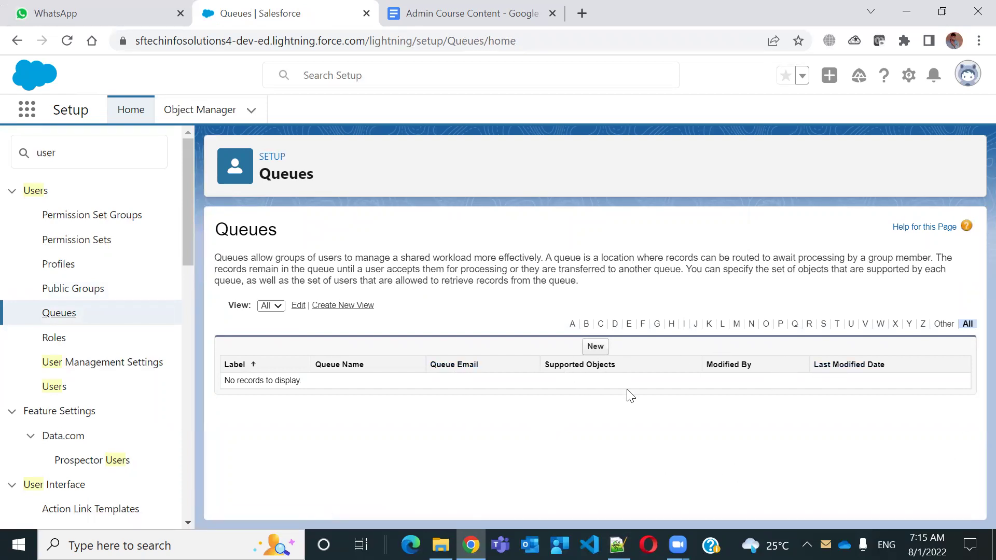
pyautogui.moveTo(629, 364); pyautogui.dragTo(429, 361)
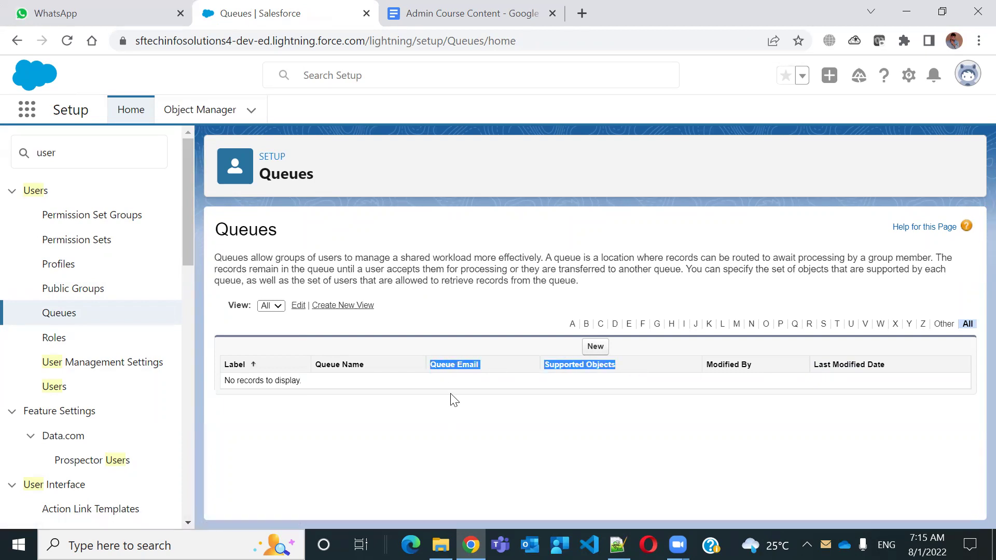
pyautogui.click(471, 433)
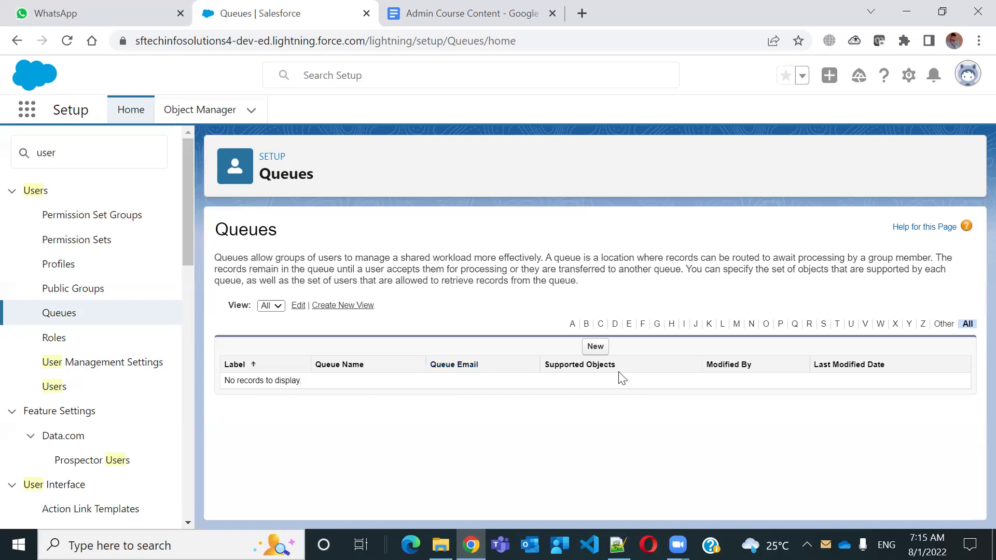
# Start a new queue labelled "Case Queue - 1" with the queue name Case_Queue_1
pyautogui.click(595, 346)
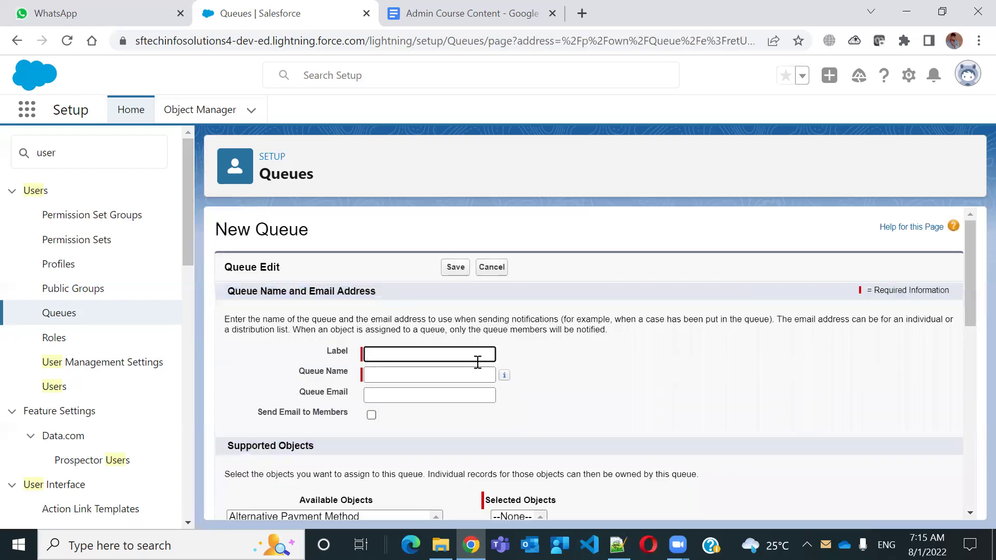
pyautogui.click(459, 351)
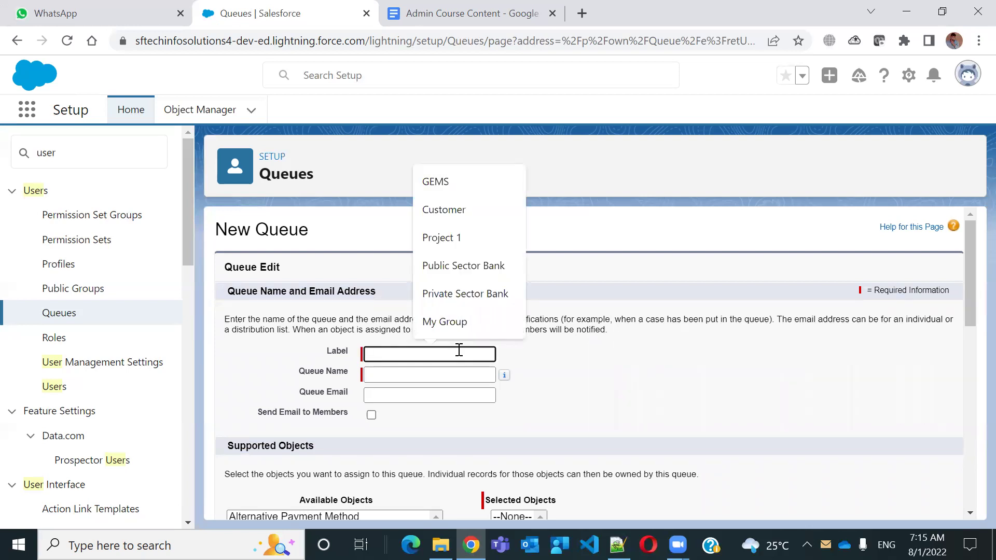
pyautogui.write('CAse')
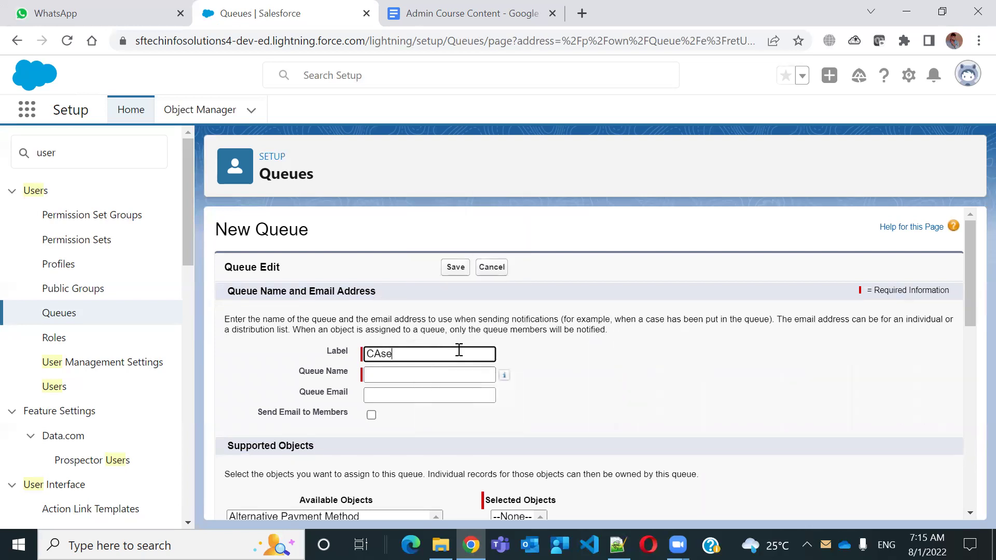
pyautogui.press('BackSpace')
pyautogui.press('BackSpace')
pyautogui.press('BackSpace')
pyautogui.write('ase Queue')
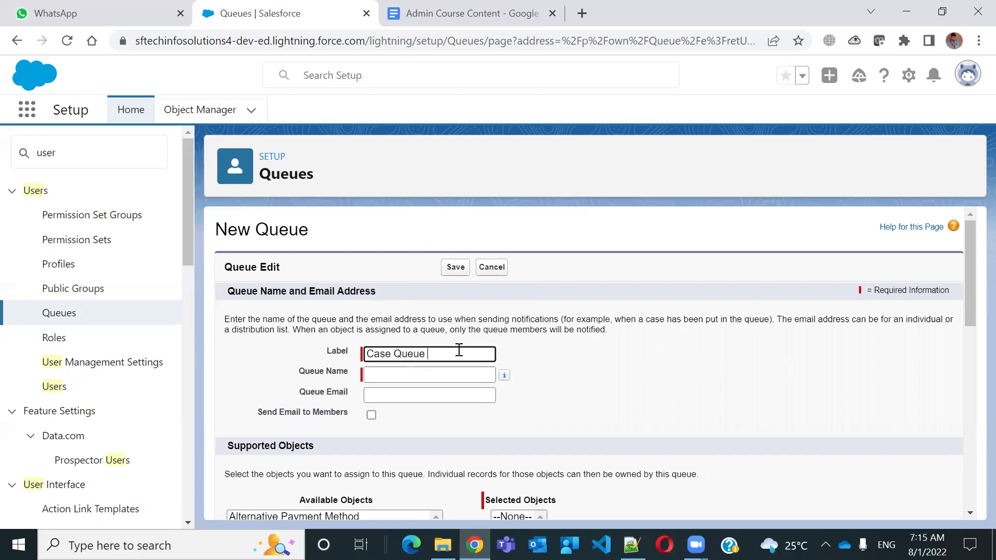
pyautogui.write('- 1')
pyautogui.click(403, 369)
# Fill in the queue's e-mail address and enable sending e-mail to its members
pyautogui.click(419, 394)
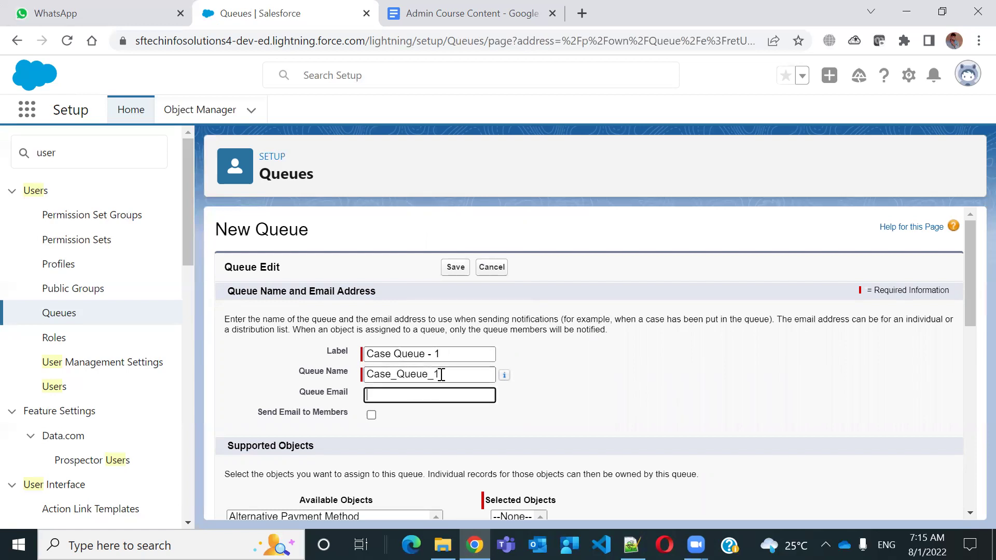
pyautogui.write('test@case.com')
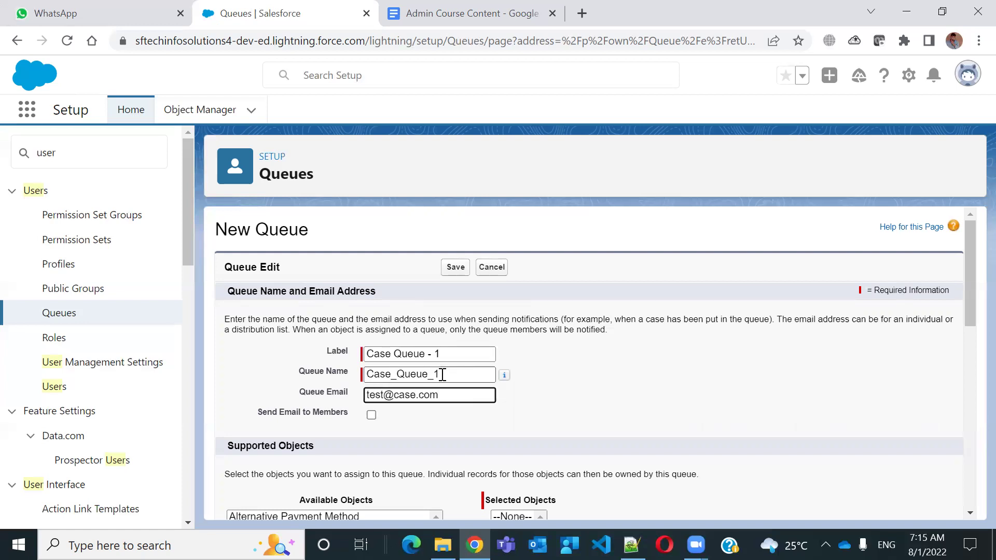
pyautogui.click(573, 429)
pyautogui.scroll(-5, 571, 427)
pyautogui.scroll(5, 570, 427)
pyautogui.click(371, 414)
# Add Case as the queue's supported object and look through the other available objects
pyautogui.moveTo(968, 266); pyautogui.dragTo(966, 326)
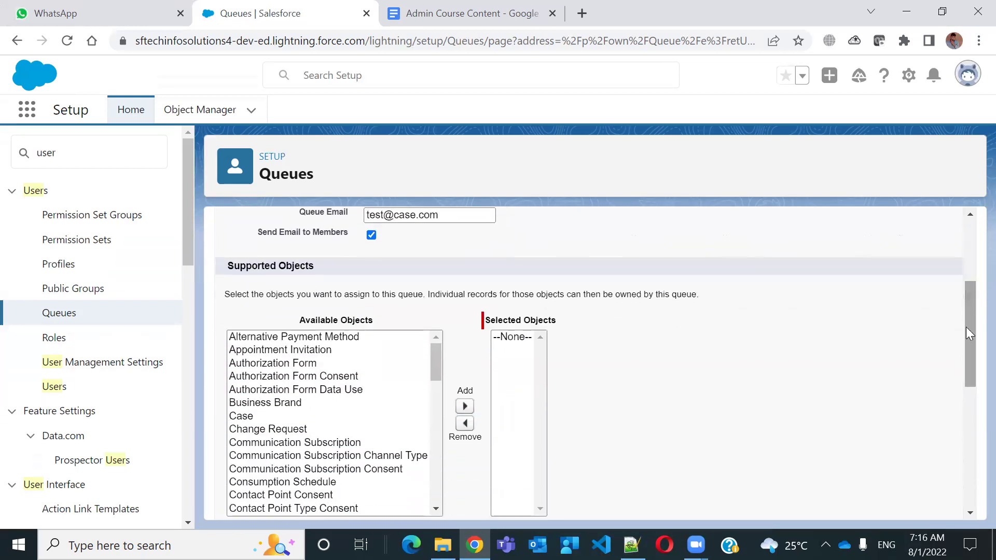
pyautogui.click(280, 417)
pyautogui.click(465, 406)
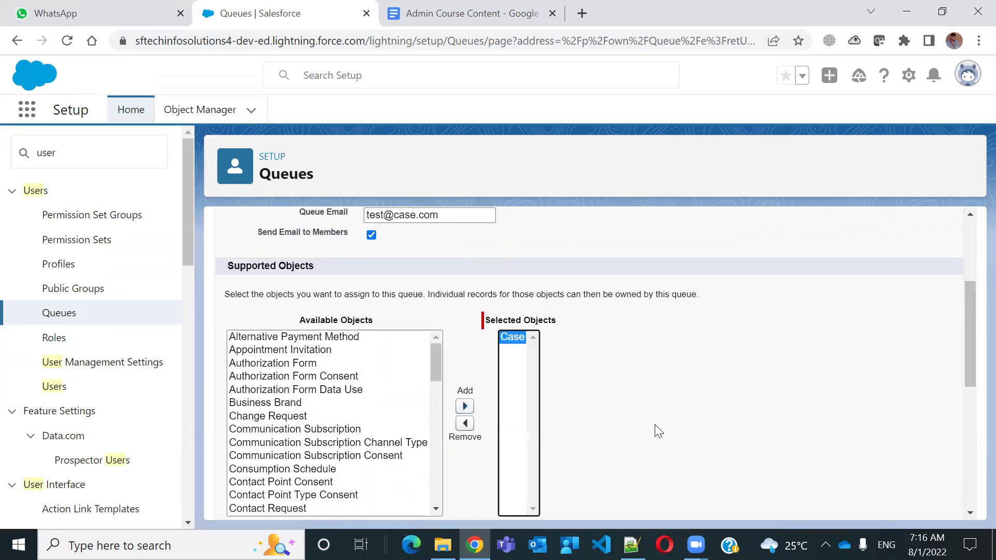
pyautogui.scroll(-7, 655, 424)
pyautogui.scroll(-5, 671, 428)
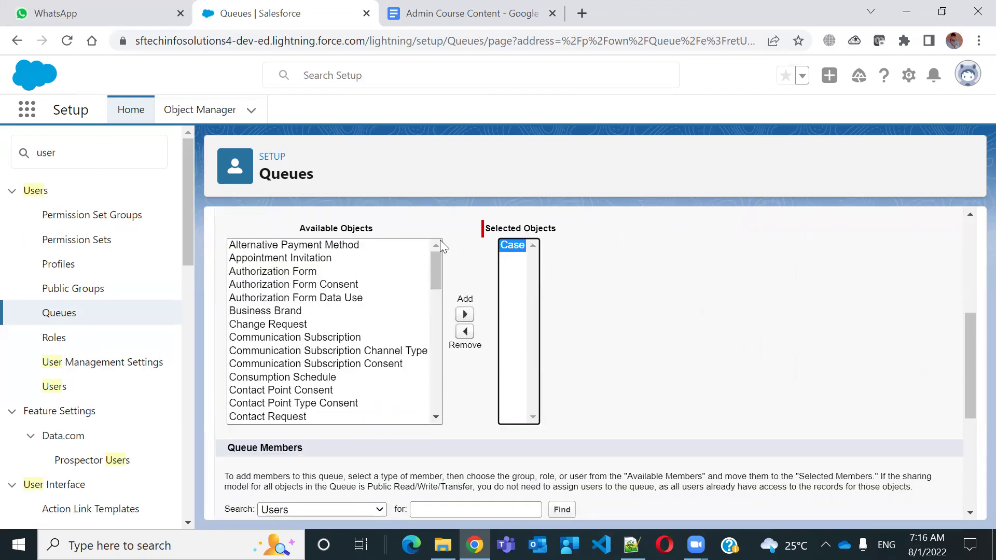
pyautogui.scroll(-15, 320, 313)
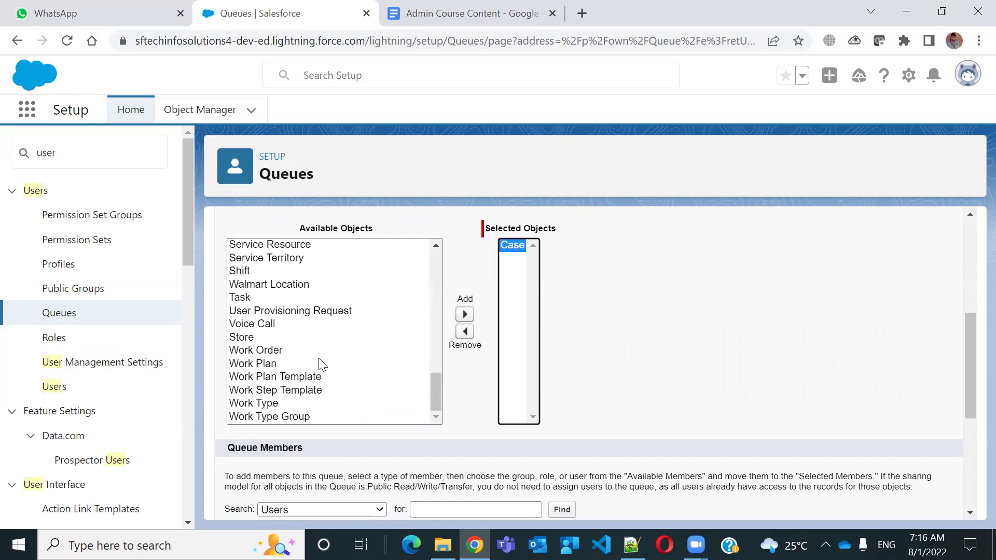
pyautogui.scroll(15, 320, 364)
pyautogui.scroll(-15, 321, 368)
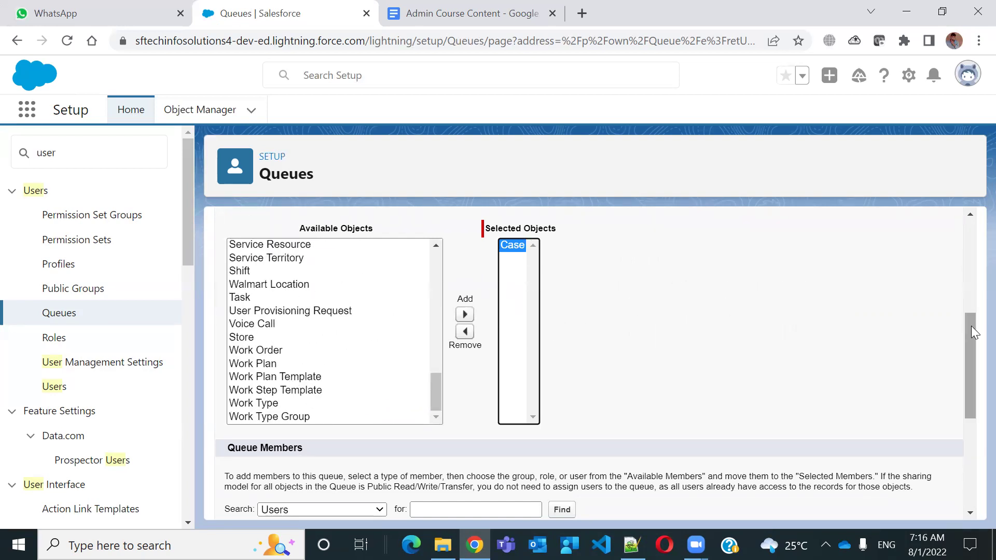
# Add all available users, Integration User, SF Tech Batch4, Security User and Team, as queue members and save the queue
pyautogui.scroll(-5, 829, 366)
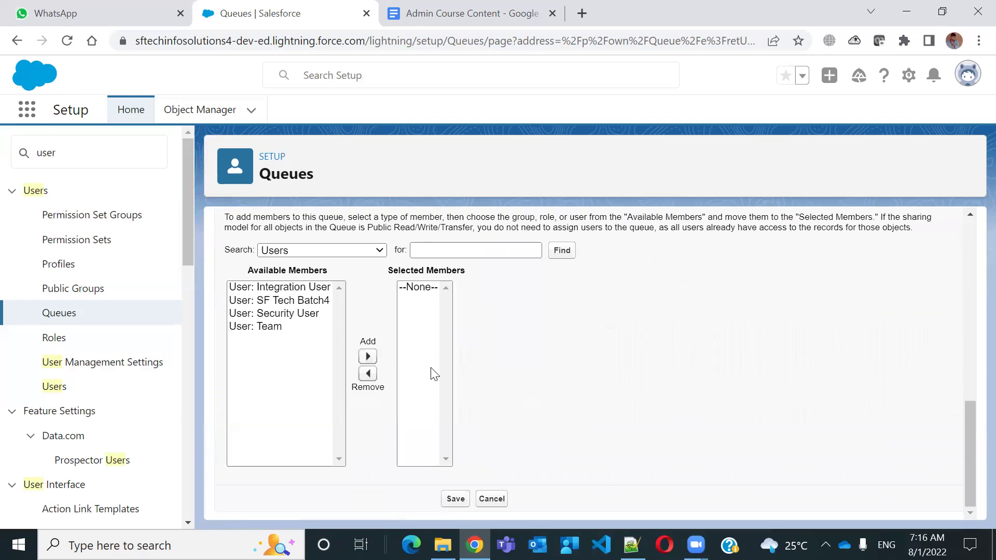
pyautogui.click(302, 300)
pyautogui.hotkey('ctrl', 'a')
pyautogui.click(368, 356)
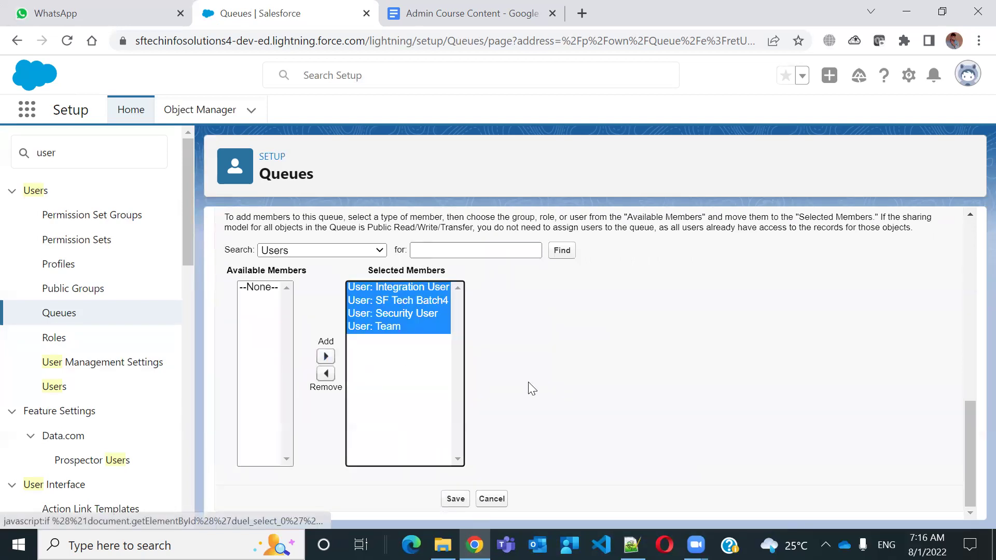
pyautogui.click(454, 499)
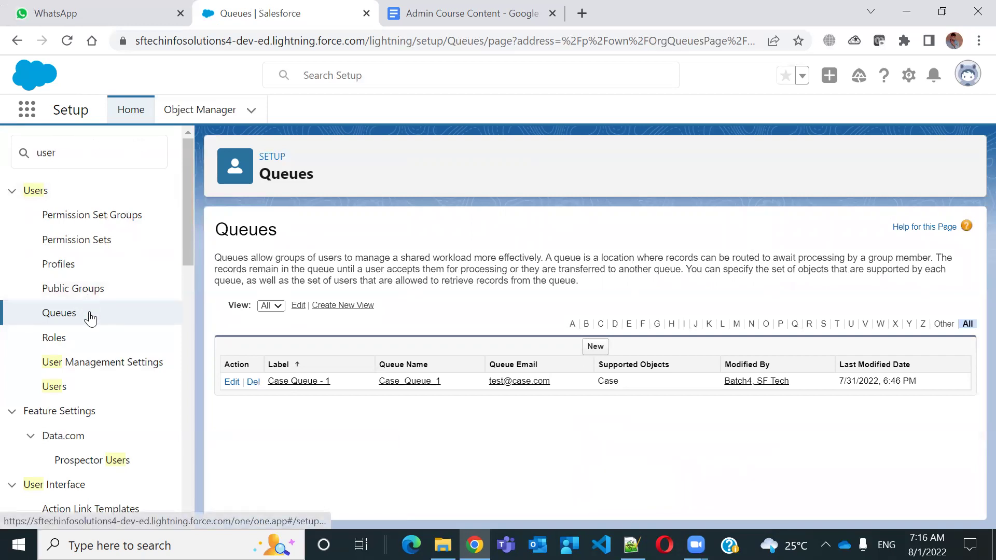
# Open the Roles setup page, proceed to setting up roles and expand the organization's whole role hierarchy
pyautogui.click(57, 337)
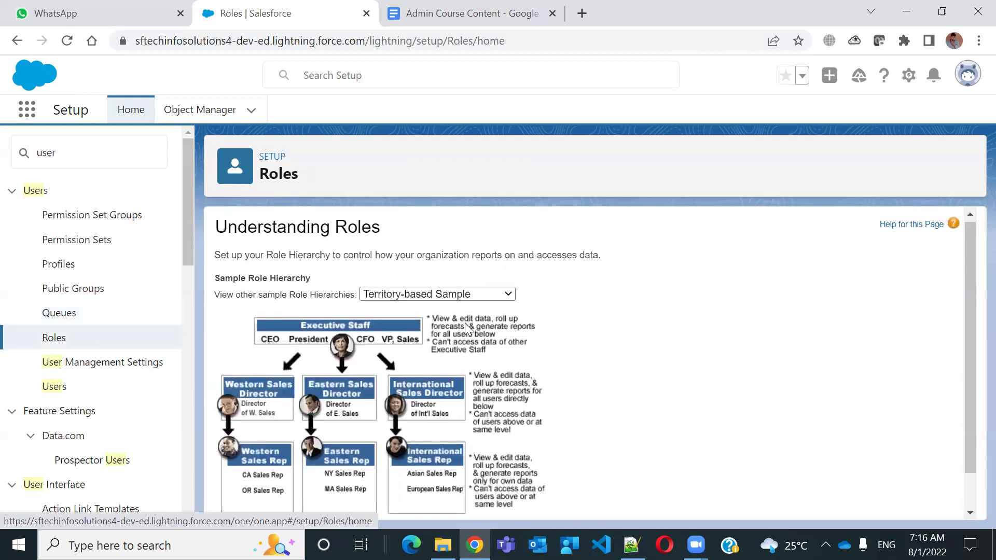
pyautogui.scroll(-1, 467, 327)
pyautogui.click(598, 495)
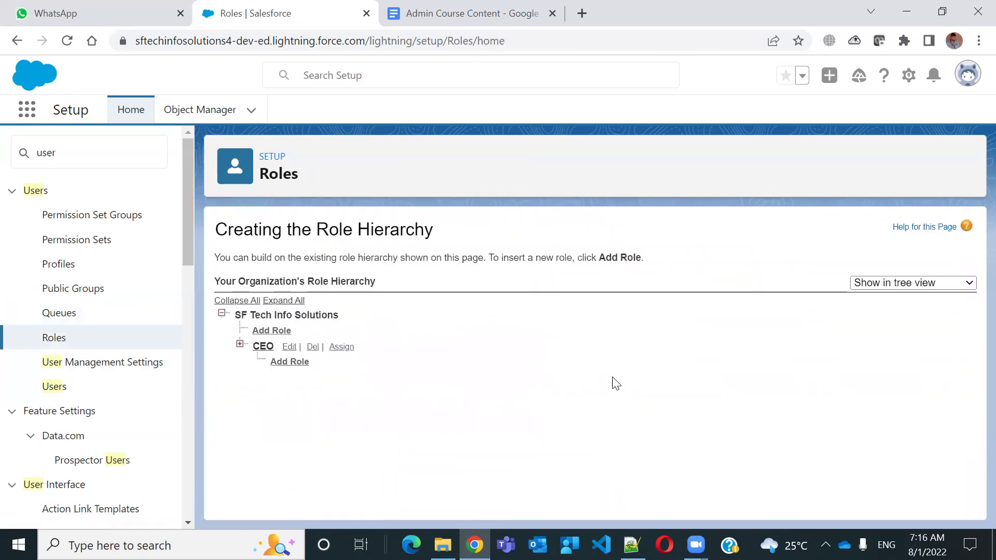
pyautogui.click(284, 300)
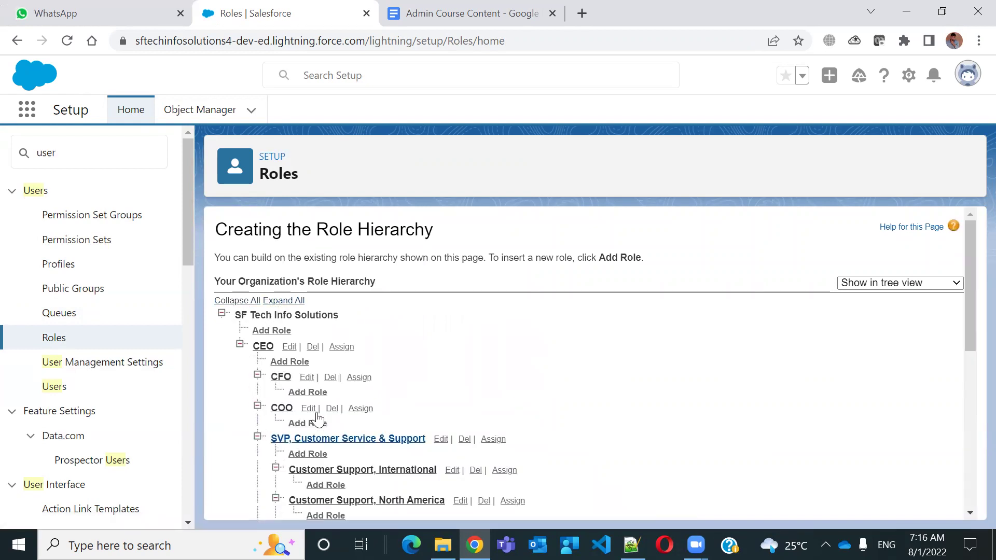
# Examine the expanded role hierarchy from the CEO down to the Eastern and Western Sales Teams
pyautogui.scroll(-5, 322, 417)
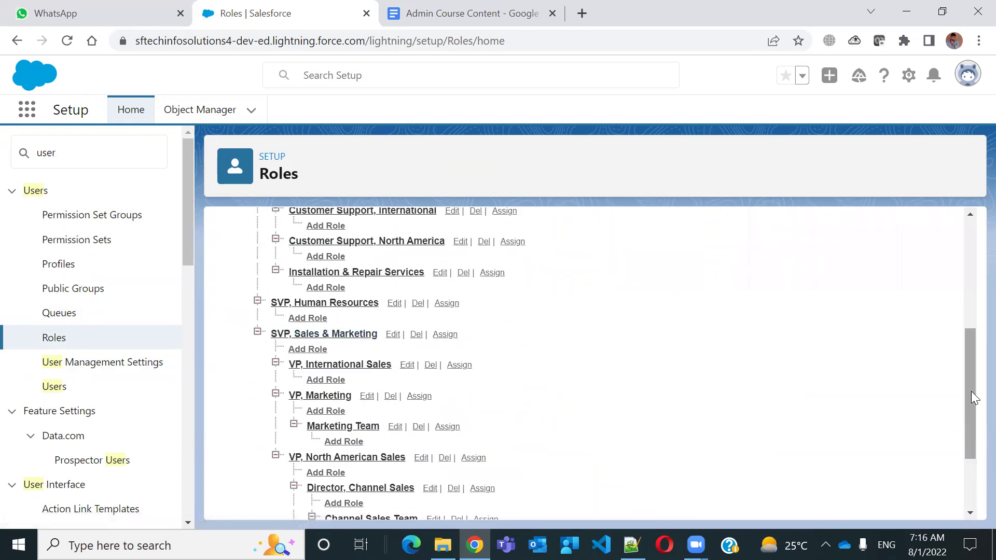
pyautogui.moveTo(969, 396); pyautogui.dragTo(971, 250)
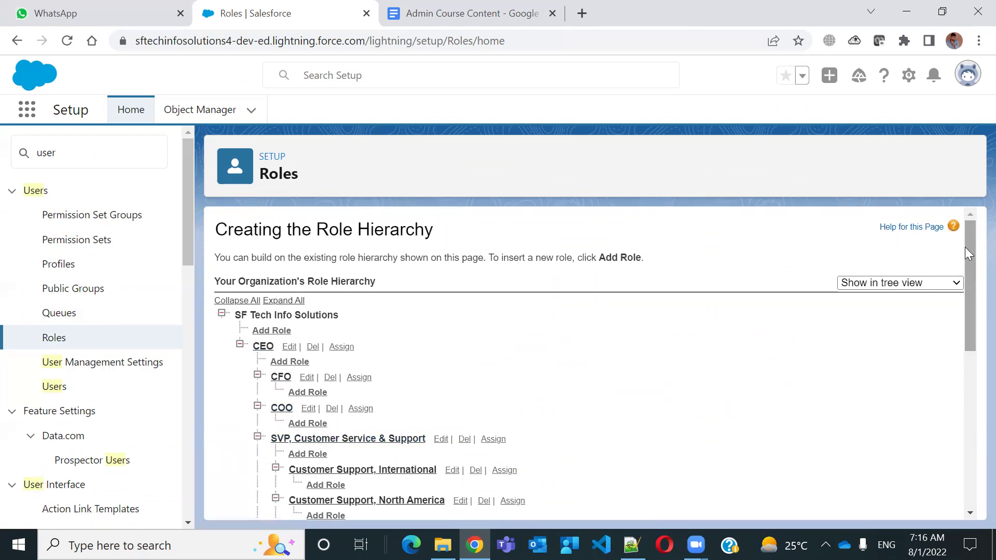
pyautogui.moveTo(968, 244); pyautogui.dragTo(840, 303)
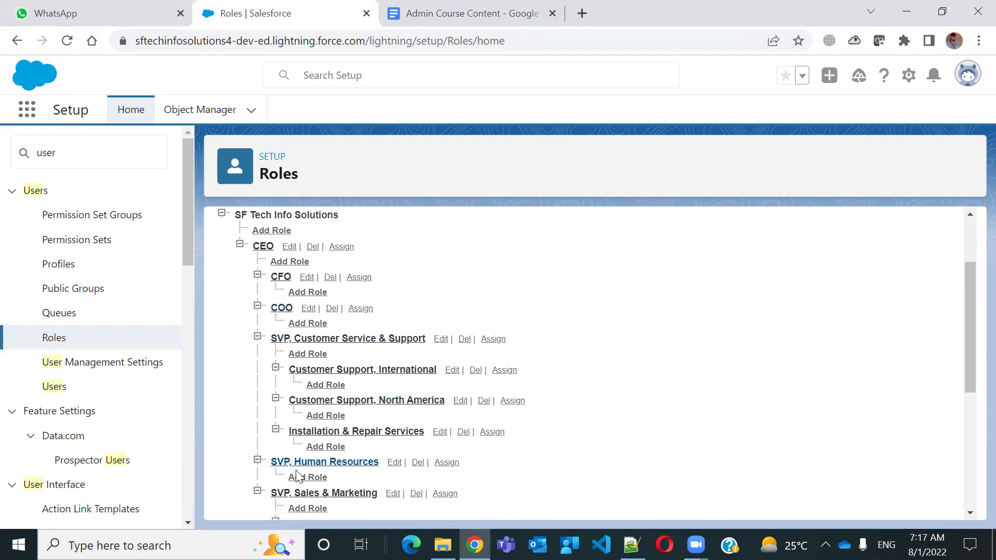
pyautogui.moveTo(967, 289); pyautogui.dragTo(960, 397)
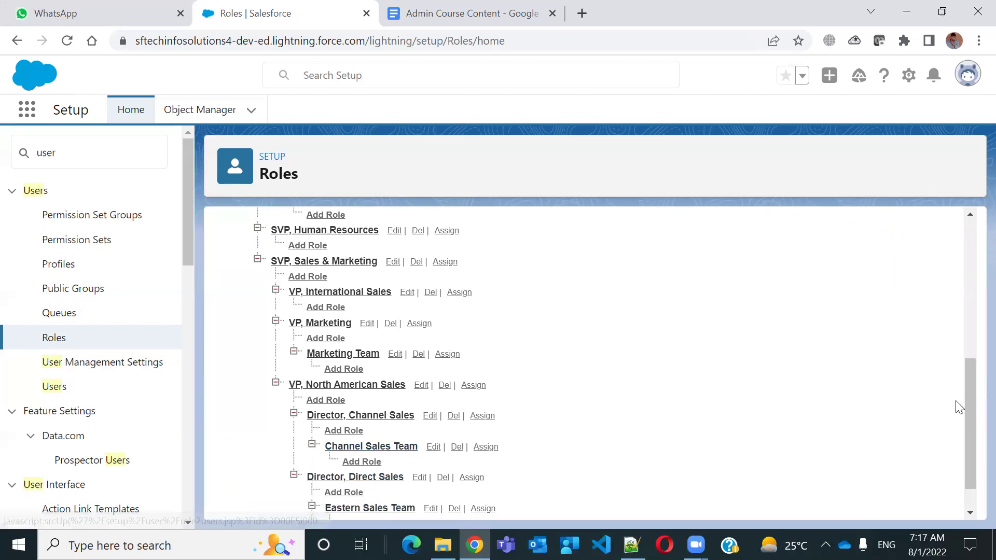
pyautogui.moveTo(966, 379); pyautogui.dragTo(970, 408)
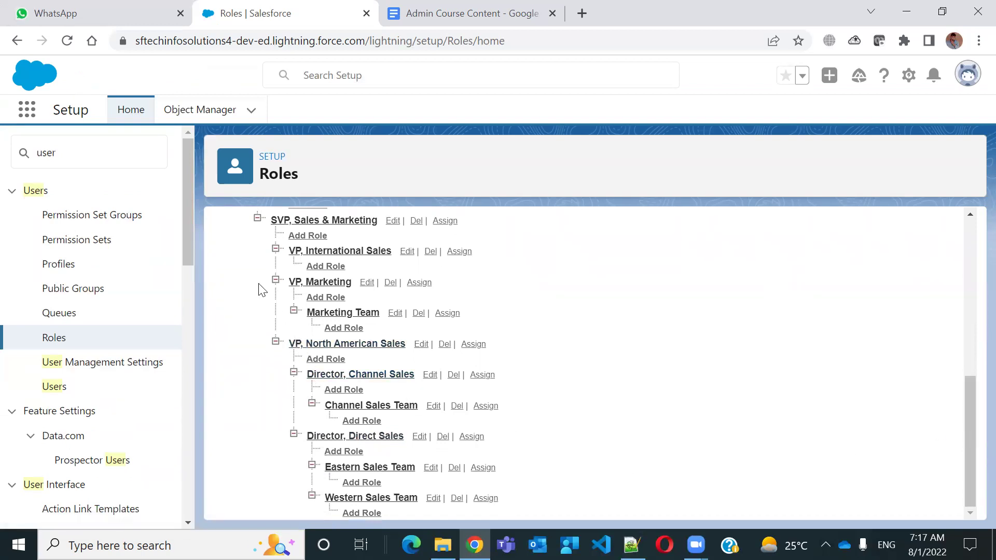
pyautogui.scroll(7, 345, 339)
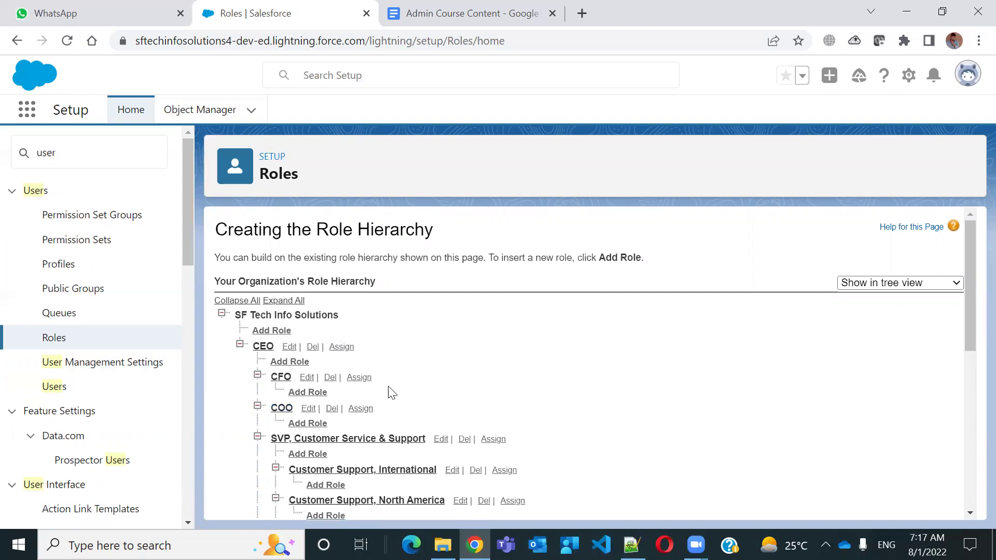
pyautogui.scroll(-7, 390, 392)
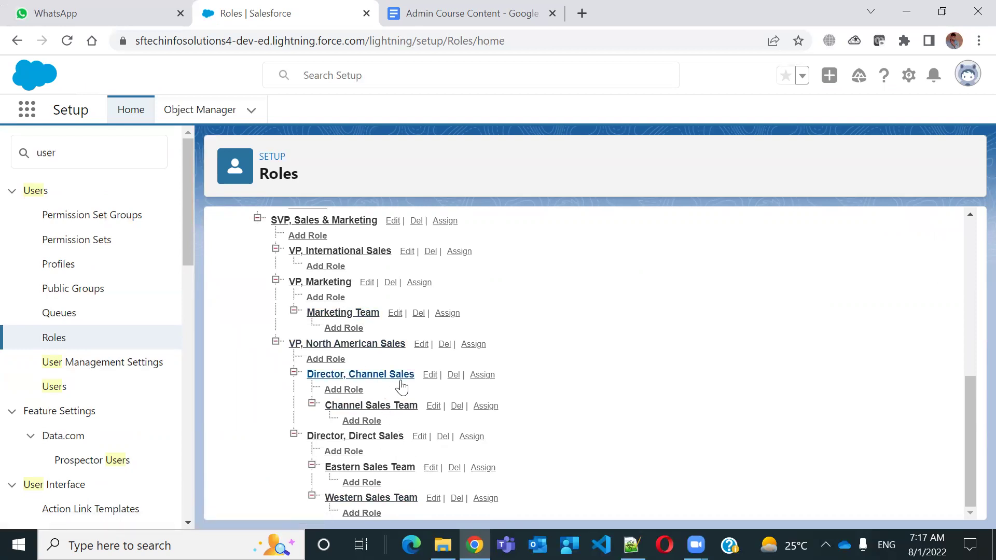
pyautogui.scroll(5, 332, 371)
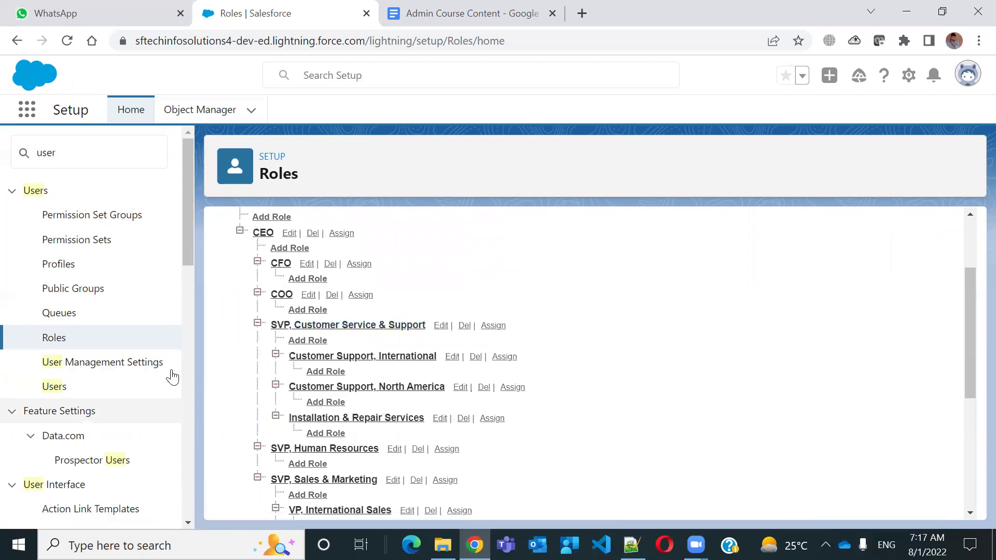
pyautogui.scroll(3, 433, 363)
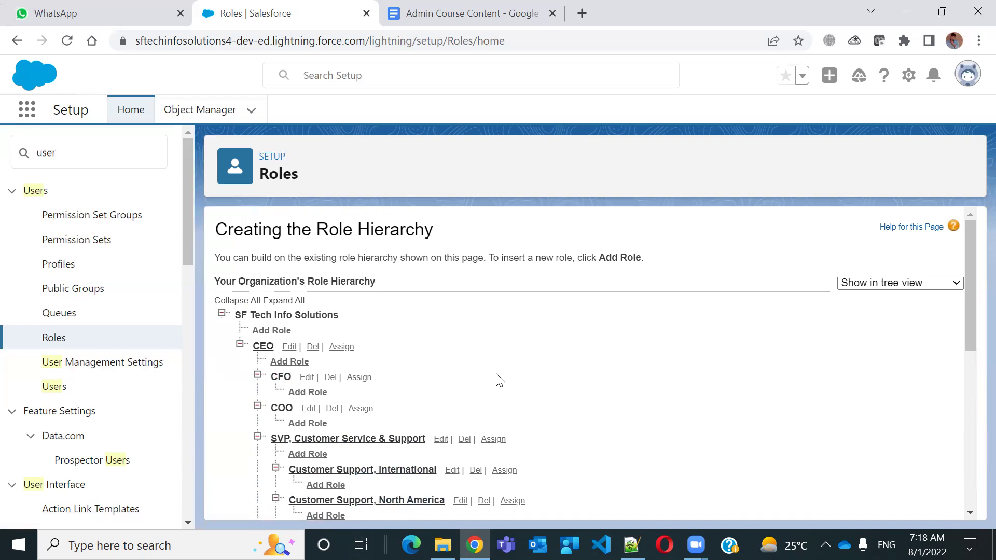
# Switch to Notepad++ and highlight the Roles, Public Groups & Queues topics under the Aug 1st heading
pyautogui.click(632, 545)
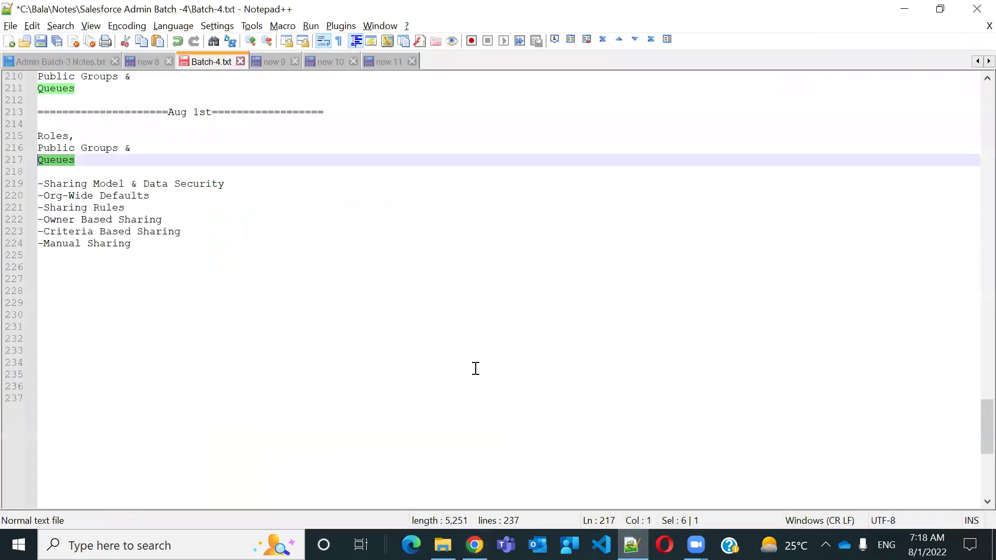
pyautogui.click(79, 163)
pyautogui.moveTo(50, 136); pyautogui.dragTo(97, 163)
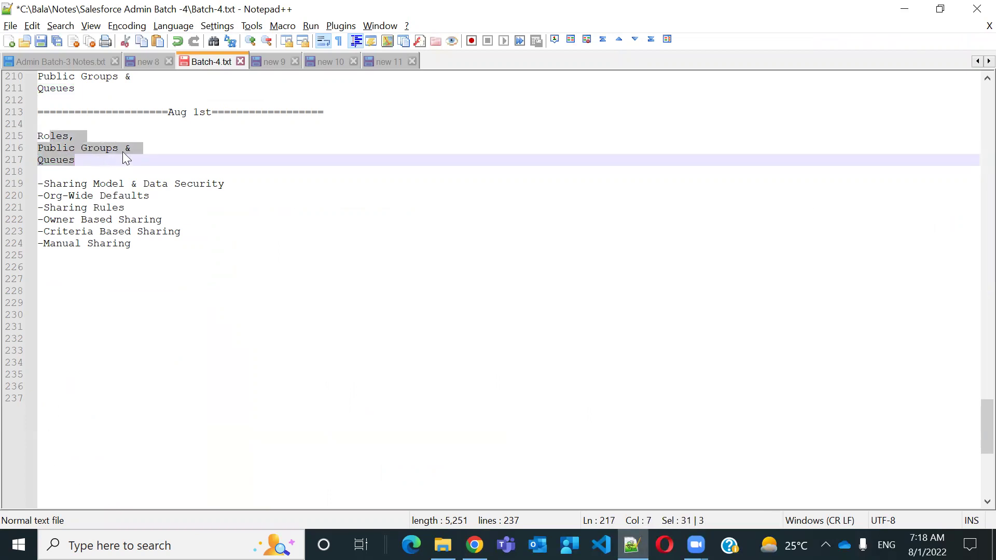
pyautogui.click(189, 159)
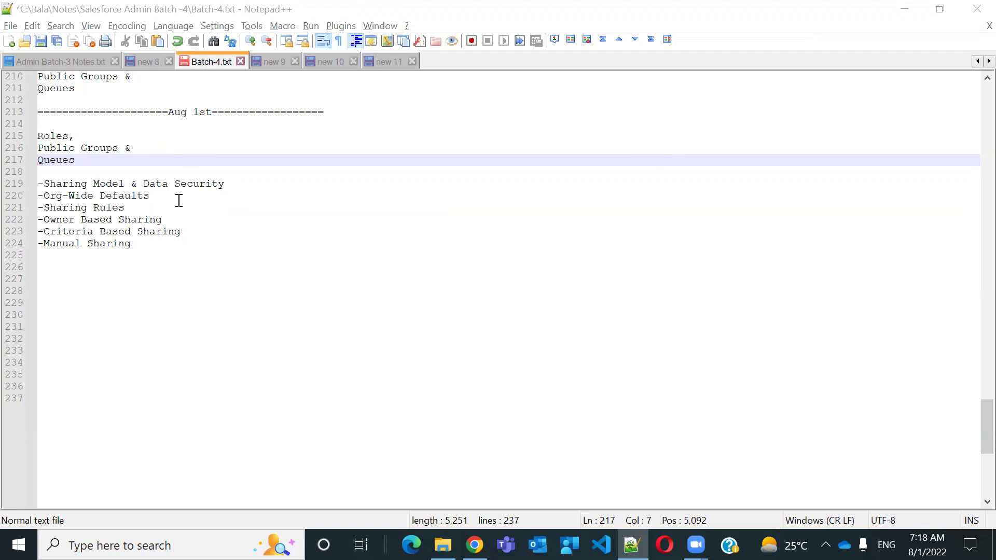
# Add the dashed divider heading "---------Data Security--------" on the empty line below Queues and highlight its title
pyautogui.click(58, 176)
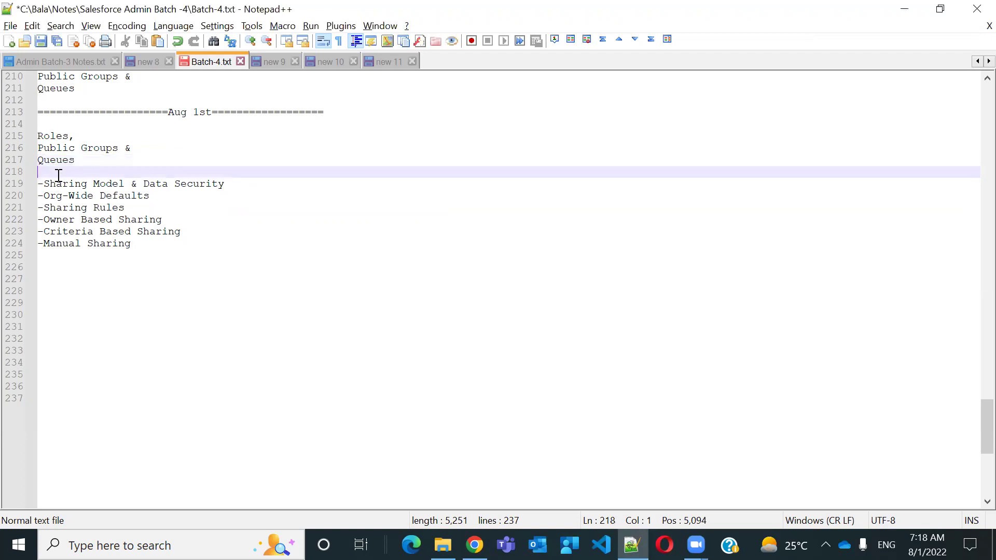
pyautogui.write('-------------------')
pyautogui.press('BackSpace')
pyautogui.press('BackSpace')
pyautogui.press('BackSpace')
pyautogui.press('BackSpace')
pyautogui.press('BackSpace')
pyautogui.press('BackSpace')
pyautogui.press('BackSpace')
pyautogui.press('BackSpace')
pyautogui.press('BackSpace')
pyautogui.press('BackSpace')
pyautogui.write('Da')
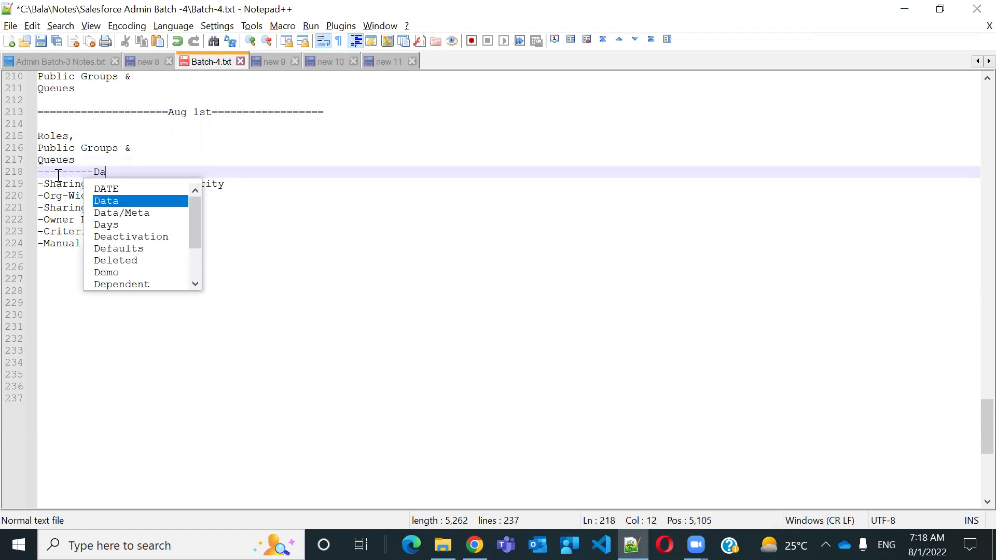
pyautogui.write('ta Secur')
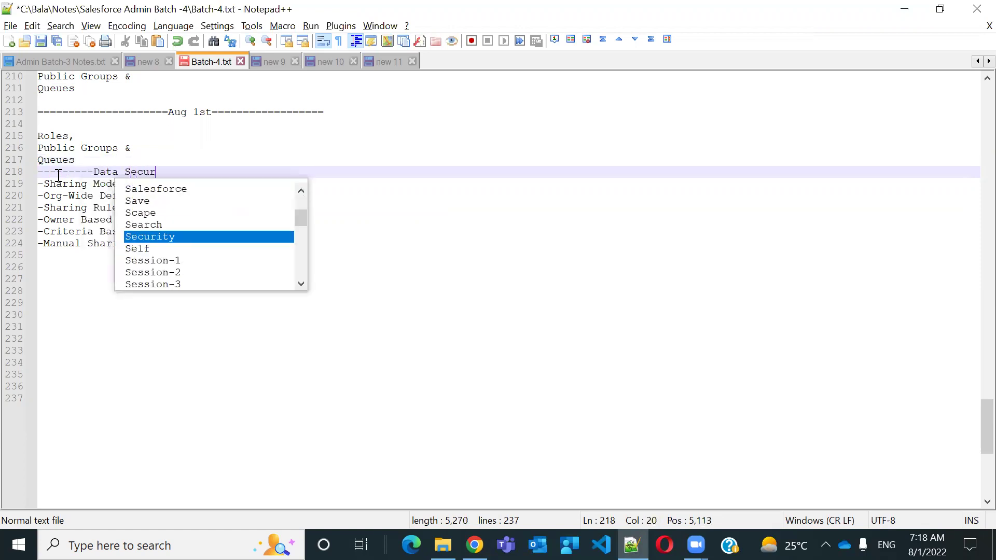
pyautogui.write('ity--------')
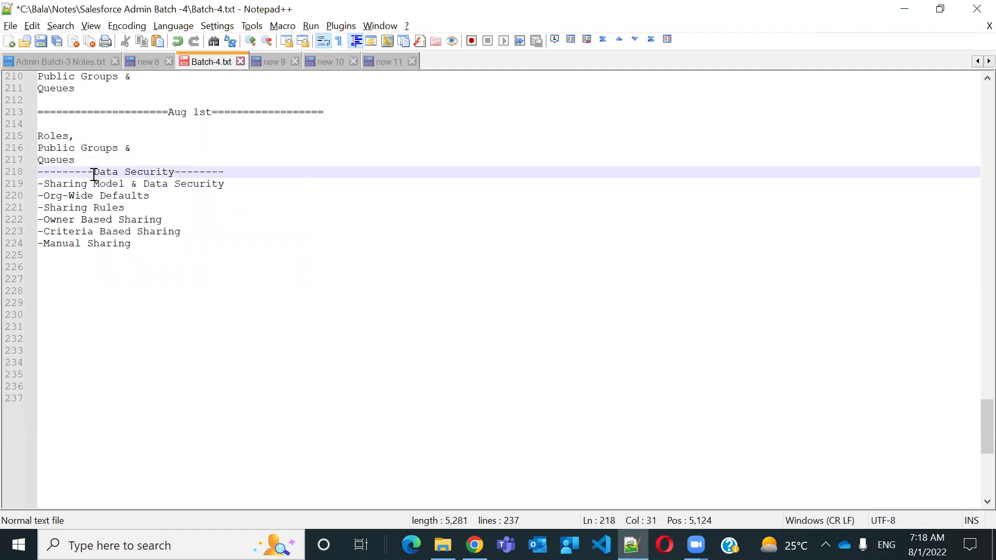
pyautogui.moveTo(94, 171)
pyautogui.mouseDown()
pyautogui.moveTo(178, 182)
pyautogui.moveTo(169, 161)
pyautogui.moveTo(96, 171)
pyautogui.mouseUp()
pyautogui.click(166, 183)
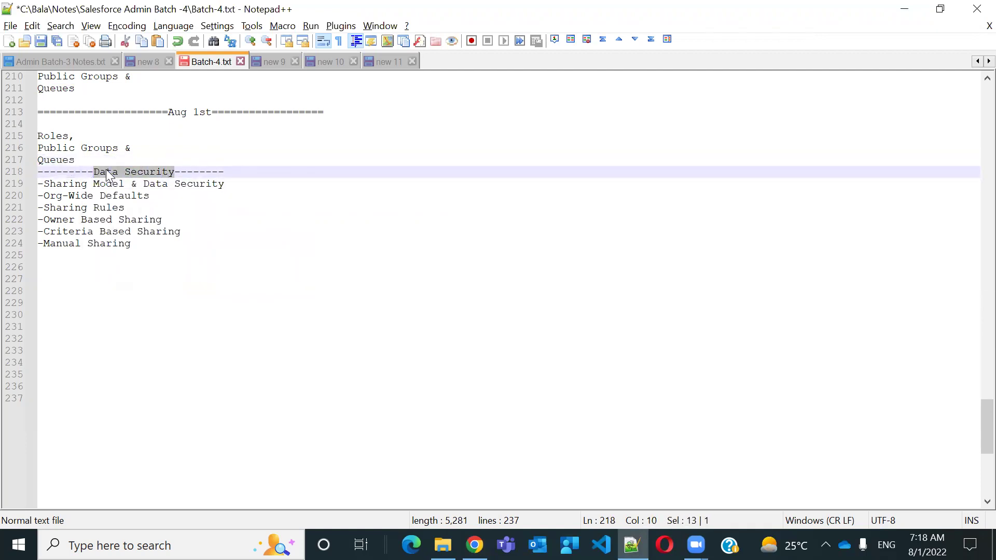
# Switch to Chrome, glance at the Admin Course Content document, and open the Walmart app in Salesforce
pyautogui.click(474, 545)
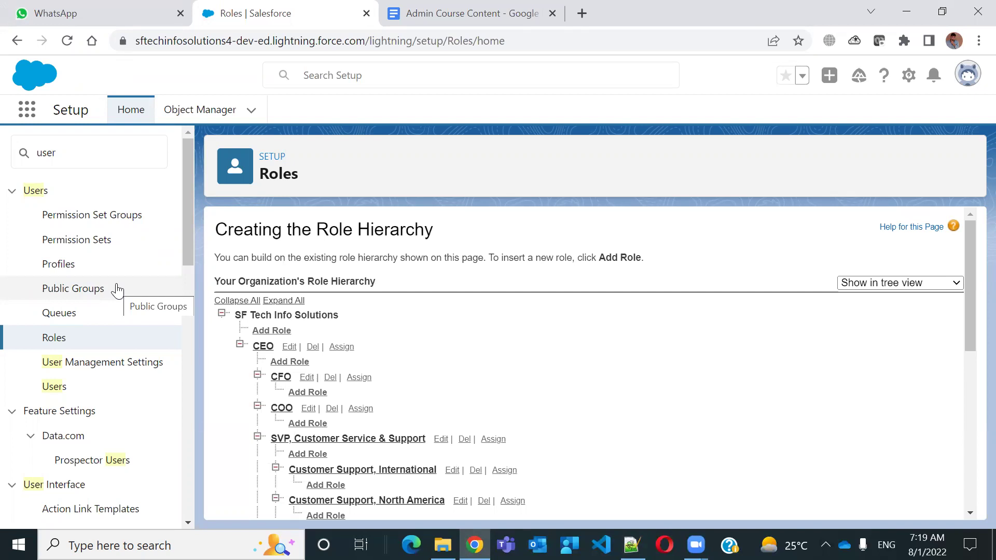
pyautogui.click(379, 26)
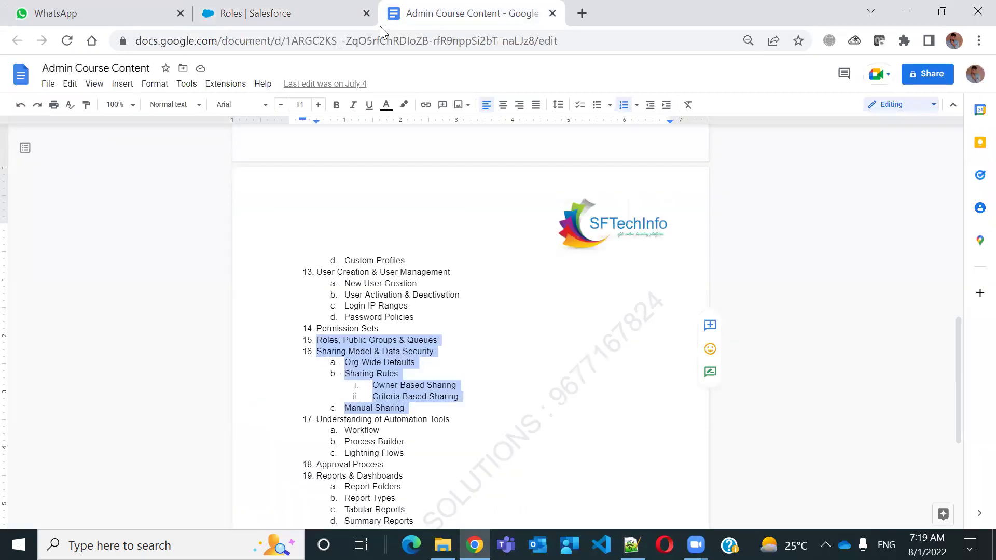
pyautogui.click(301, 14)
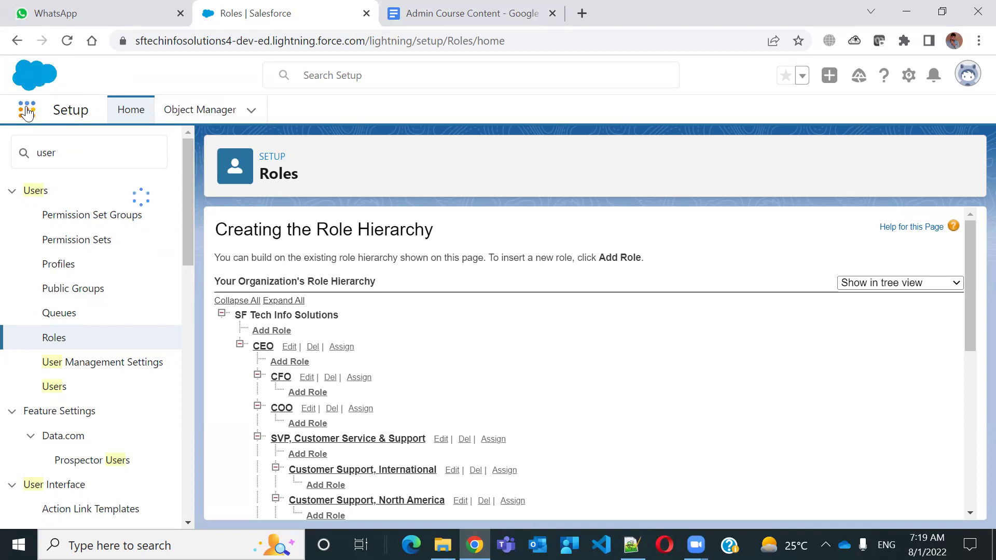
pyautogui.click(27, 111)
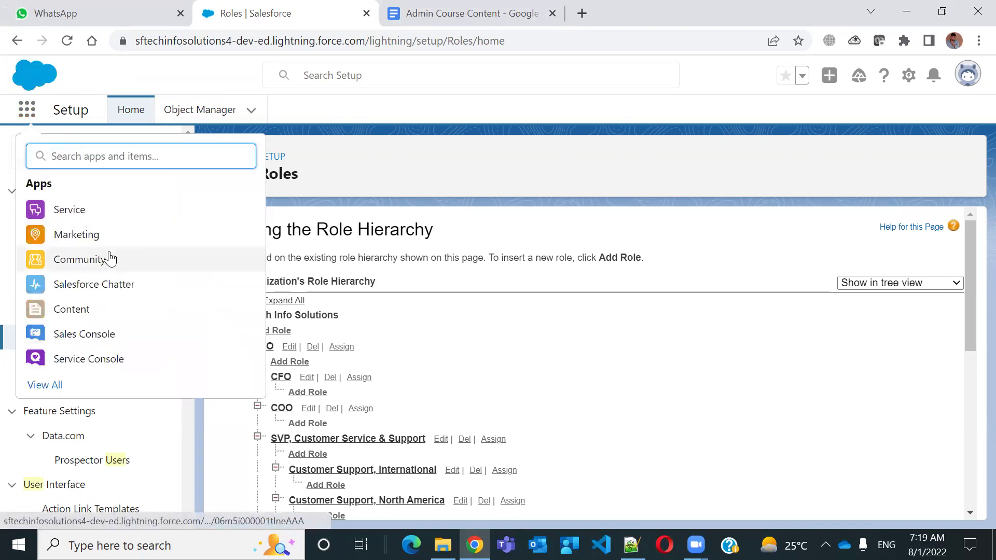
pyautogui.write('wal')
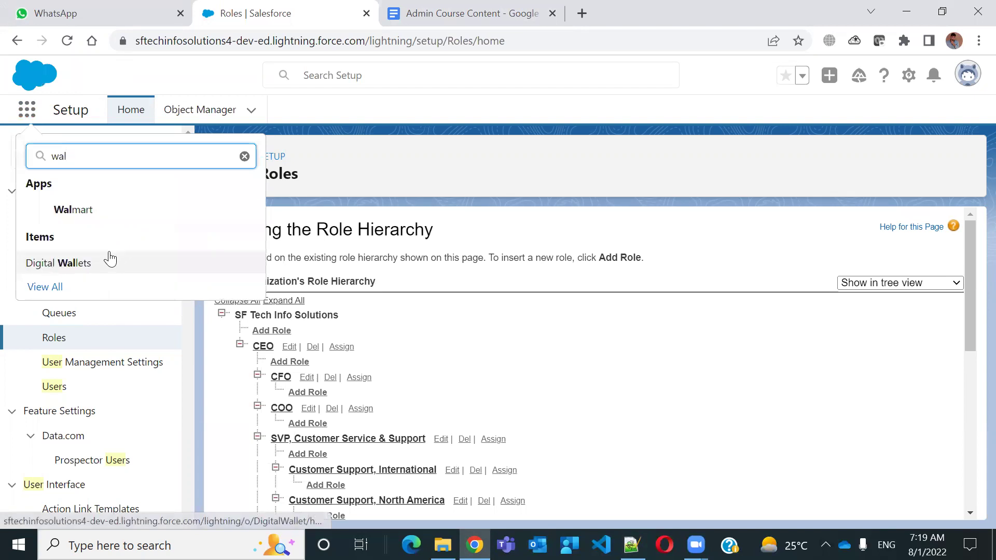
pyautogui.click(132, 218)
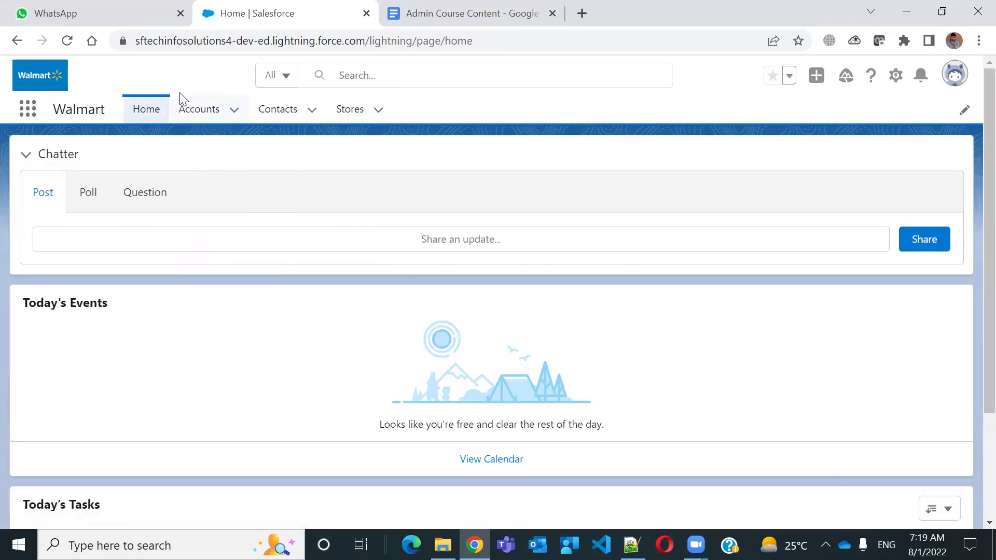
# Look through the Walmart app's account, contact and store records, including the All Contacts list and its owners
pyautogui.click(190, 110)
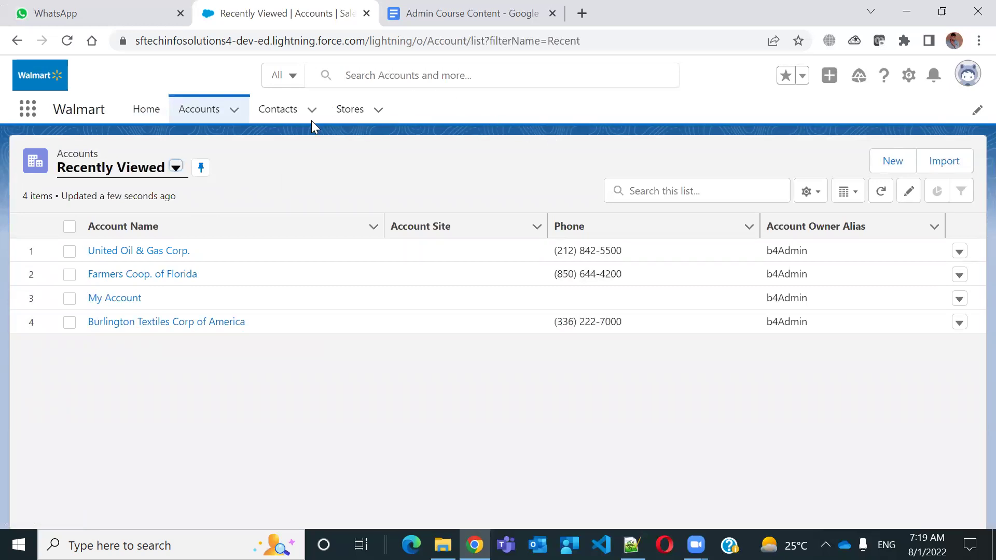
pyautogui.click(288, 113)
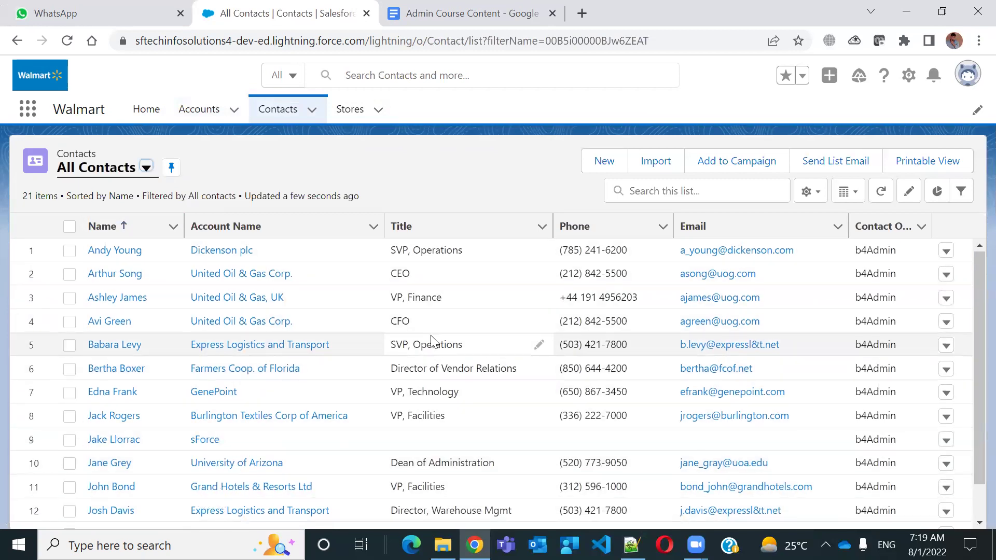
pyautogui.scroll(-5, 430, 339)
pyautogui.scroll(5, 349, 412)
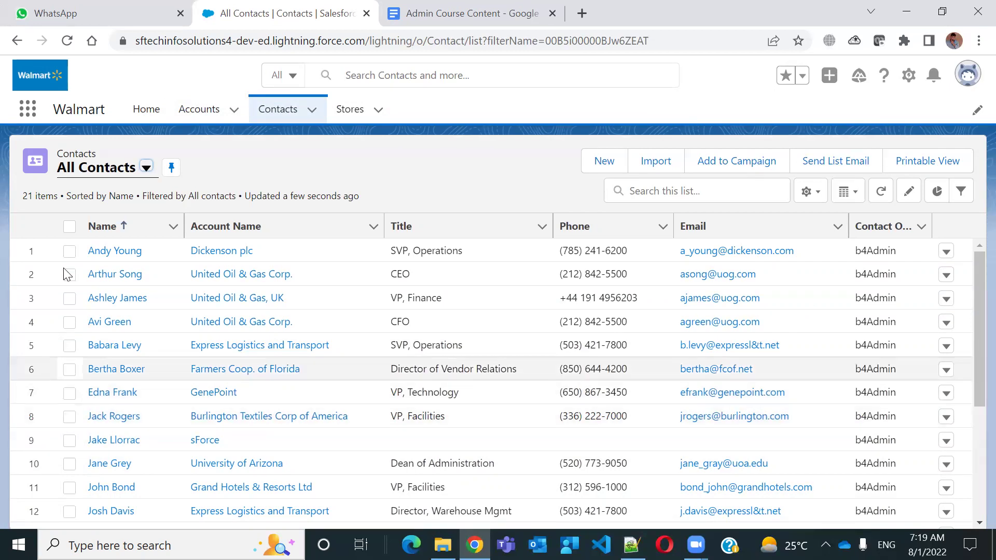
pyautogui.click(188, 116)
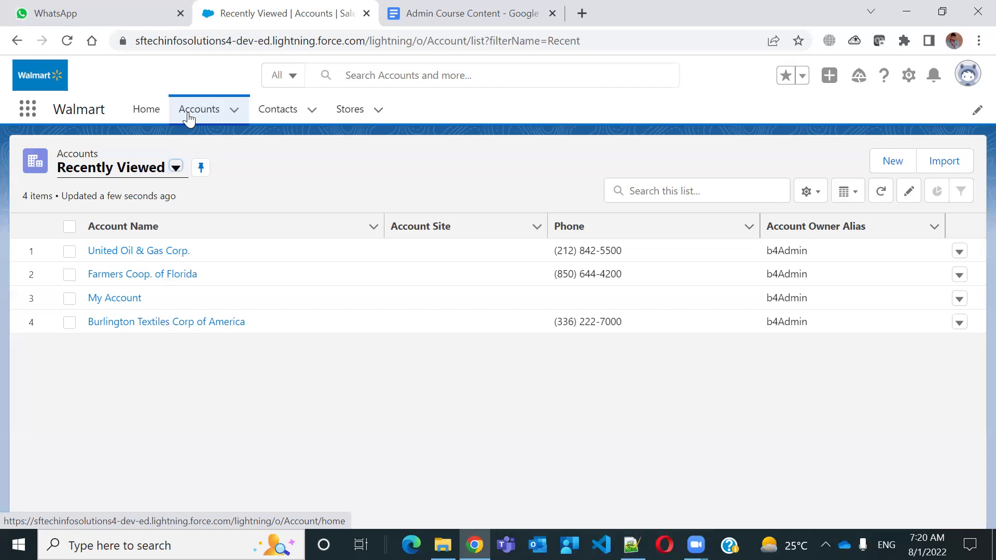
pyautogui.click(188, 119)
pyautogui.click(344, 117)
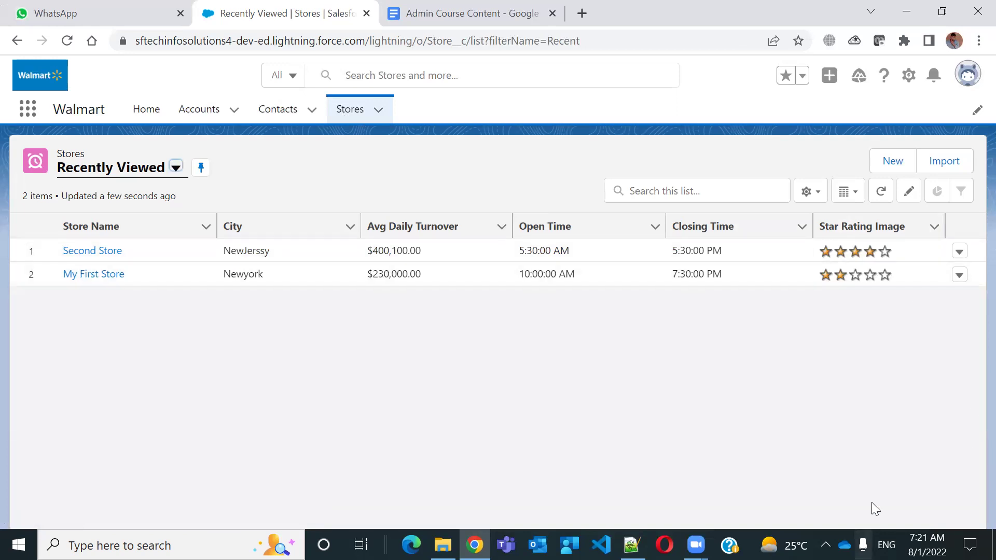
# Switch to Notepad++, add a blank line below Sharing Model & Data Security, and append "(OWD)" to Org-Wide Defaults
pyautogui.click(632, 545)
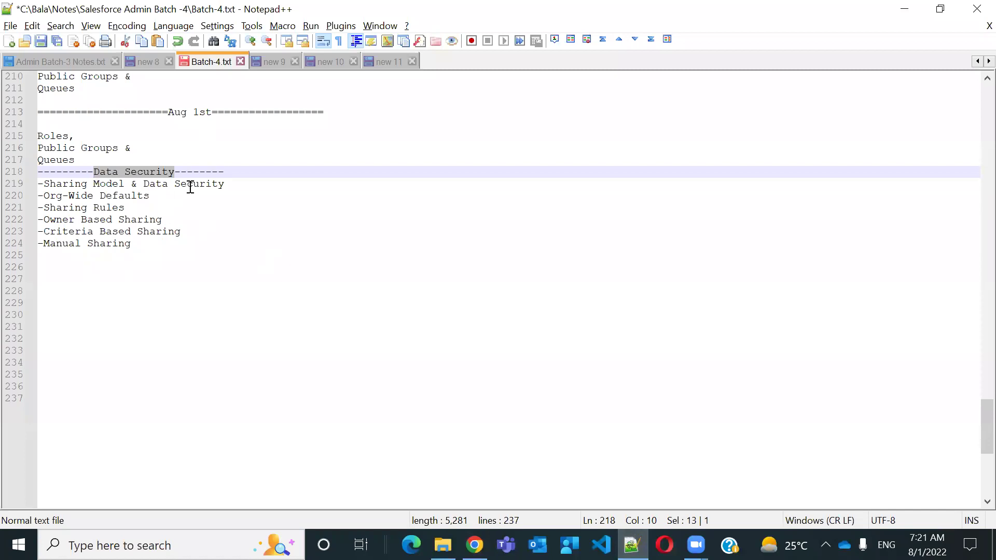
pyautogui.click(391, 179)
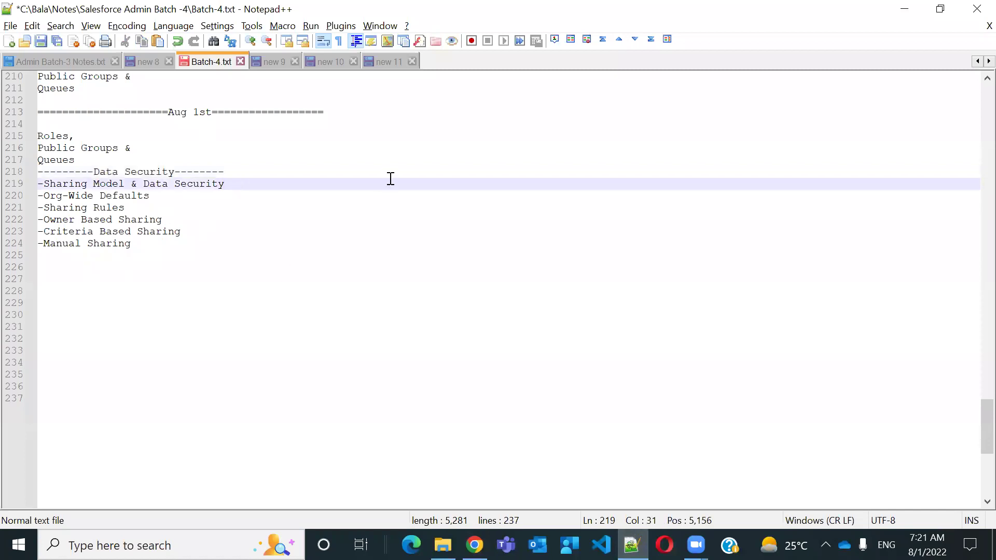
pyautogui.press('Return')
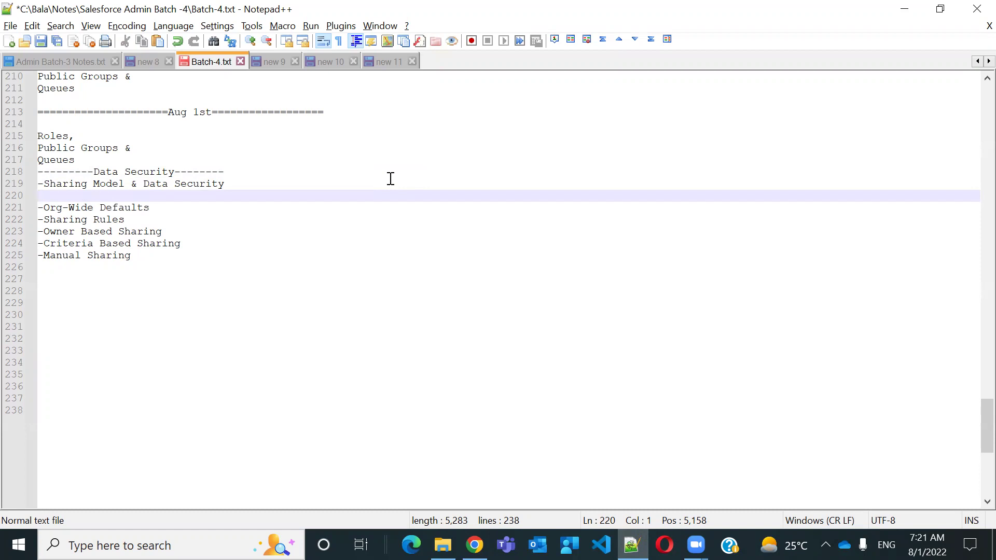
pyautogui.press('Down')
pyautogui.press('Right')
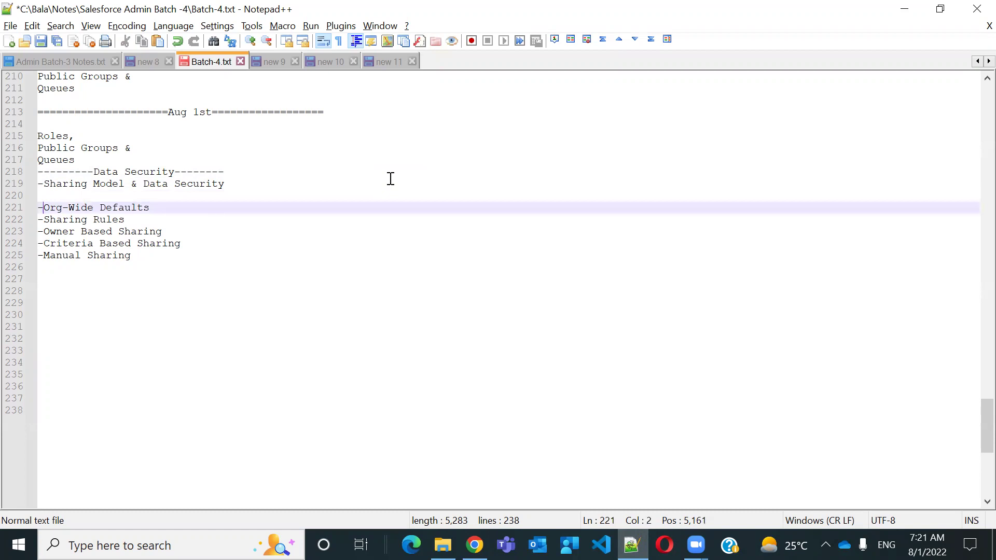
pyautogui.press('End')
pyautogui.write('(O')
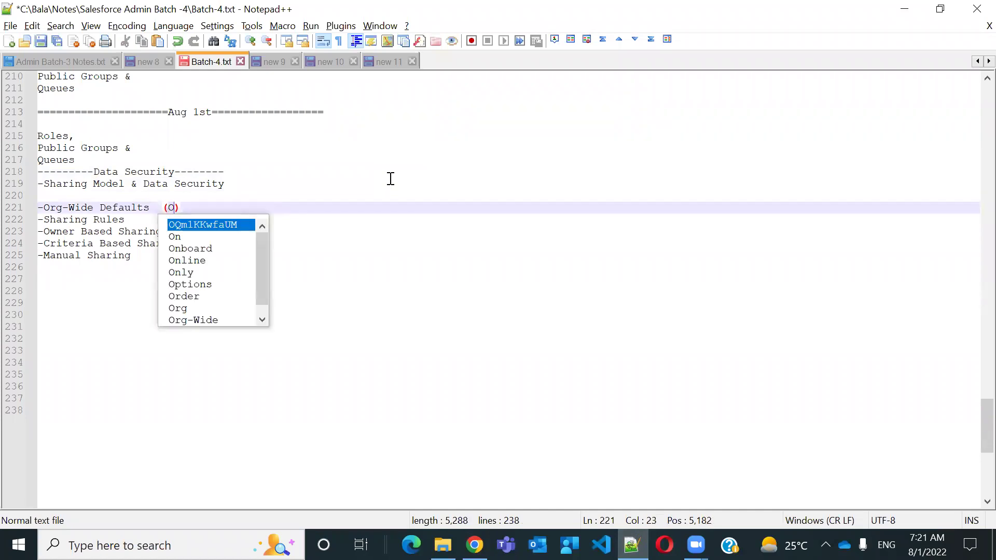
pyautogui.write('WD)')
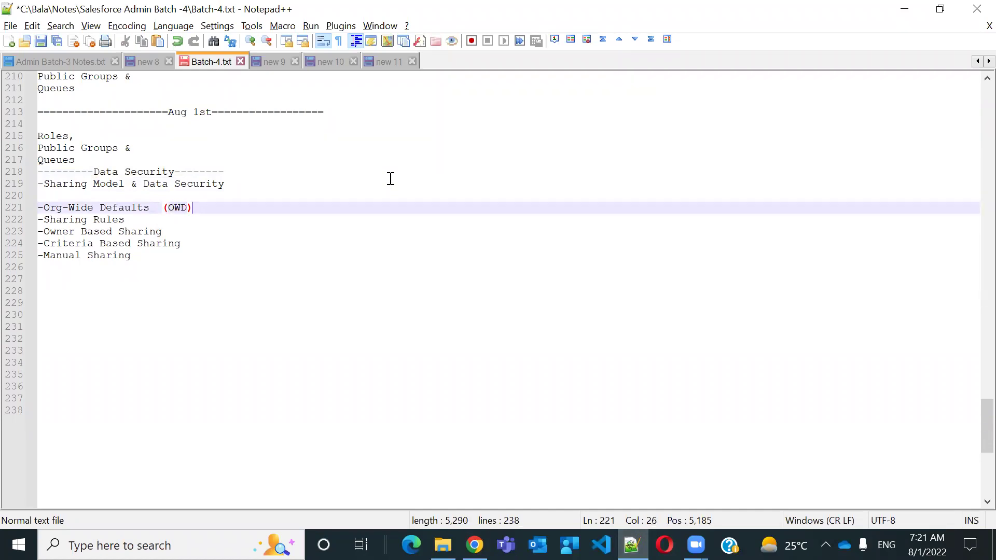
# Below Org-Wide Defaults, add the line "What is default(mininum) access to all users in the org for the given sObject records."
pyautogui.press('Return')
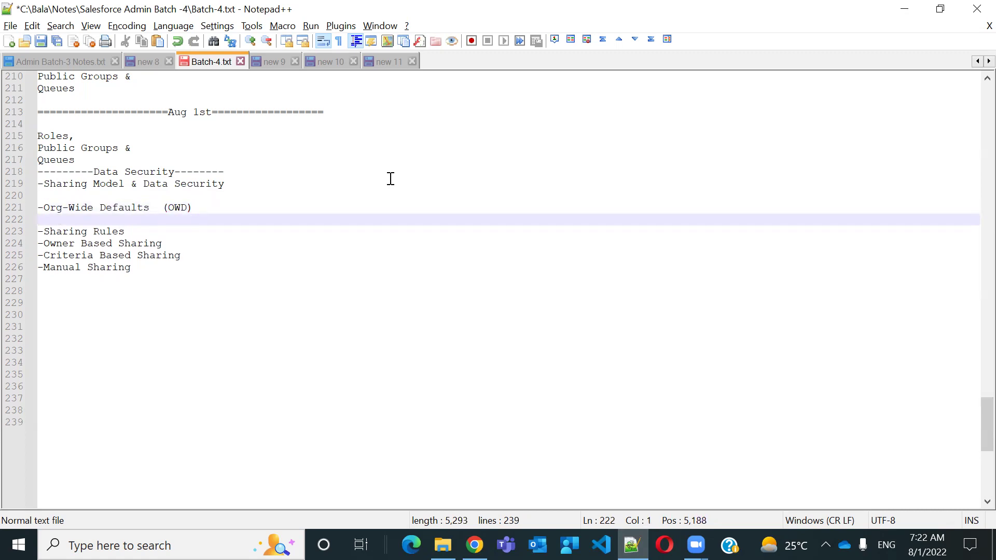
pyautogui.write('What is default')
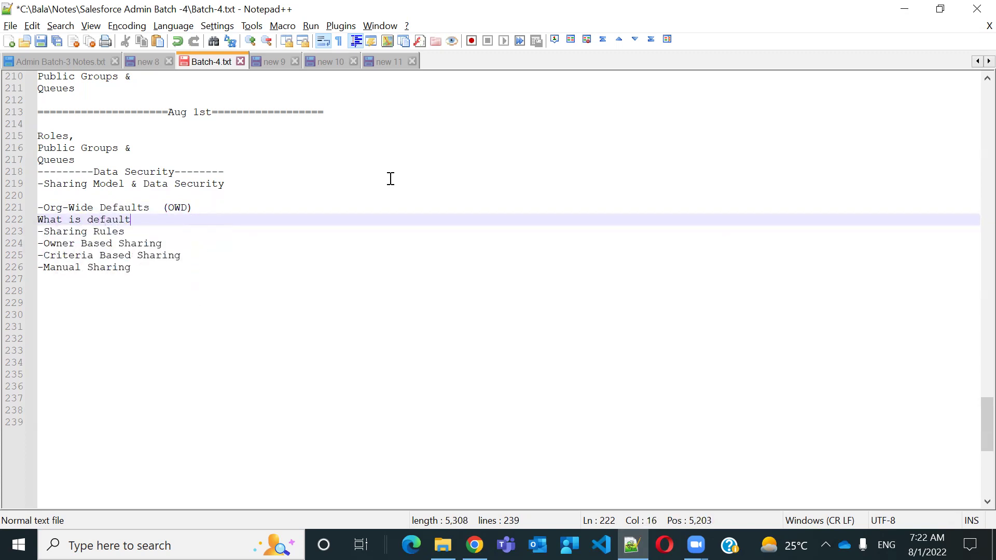
pyautogui.write('(mininum) access')
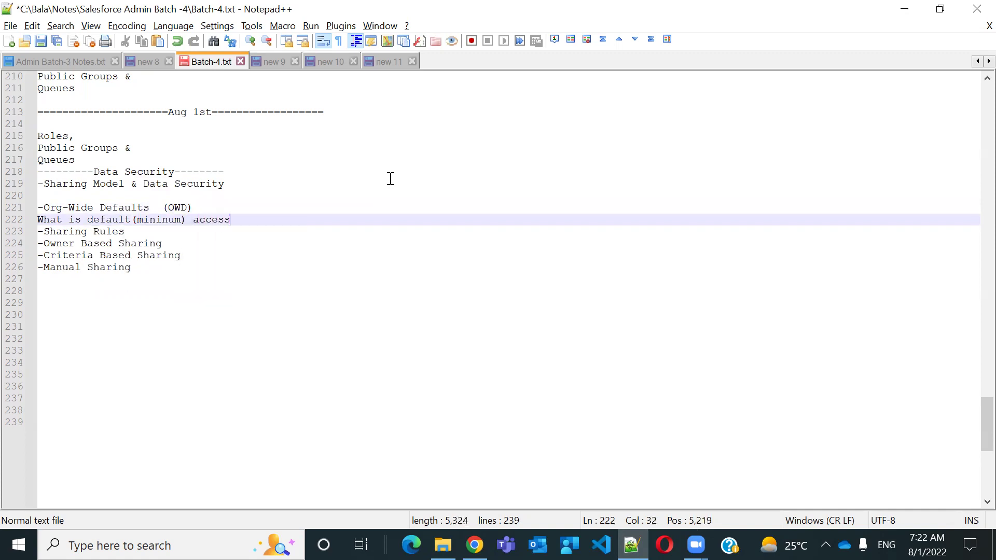
pyautogui.write(' to all users in ')
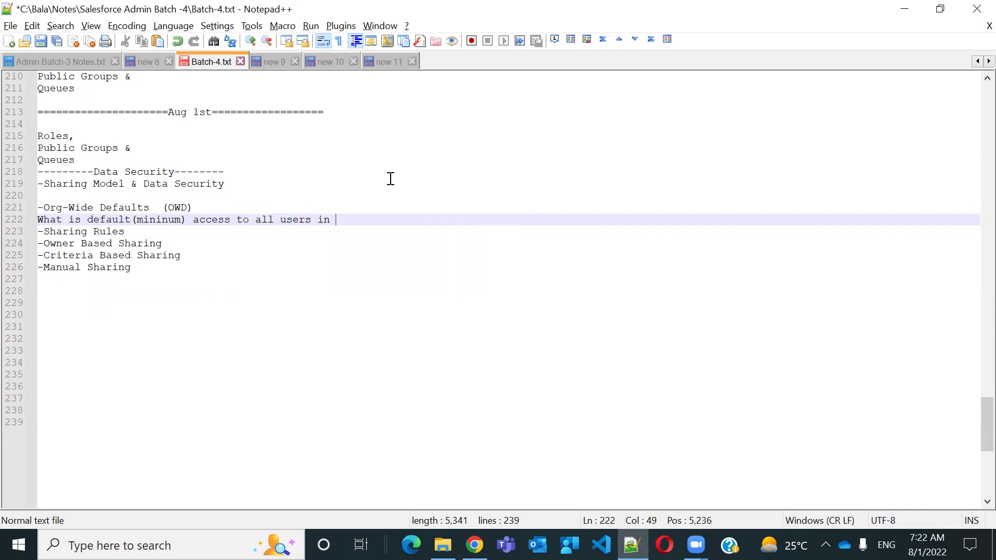
pyautogui.write('the or')
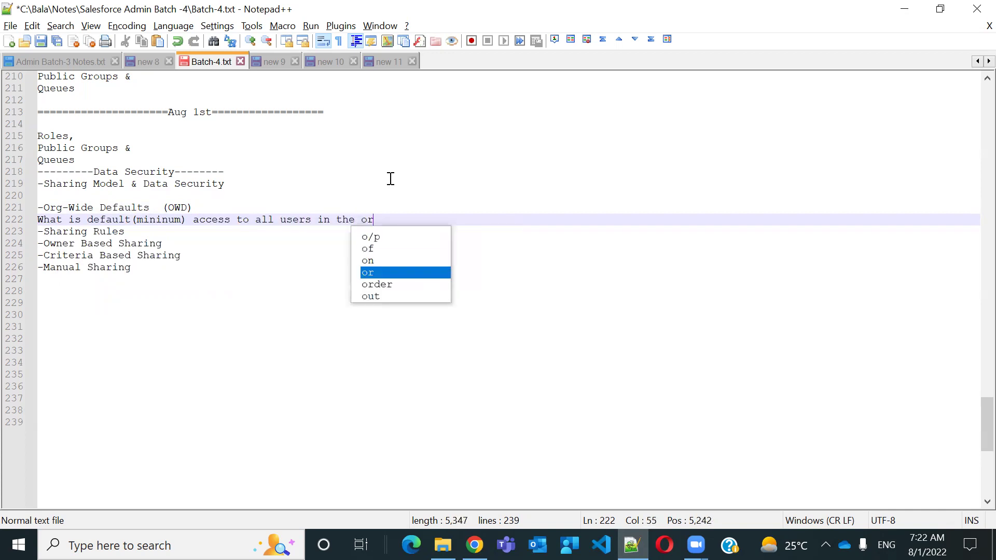
pyautogui.write('g for the giv')
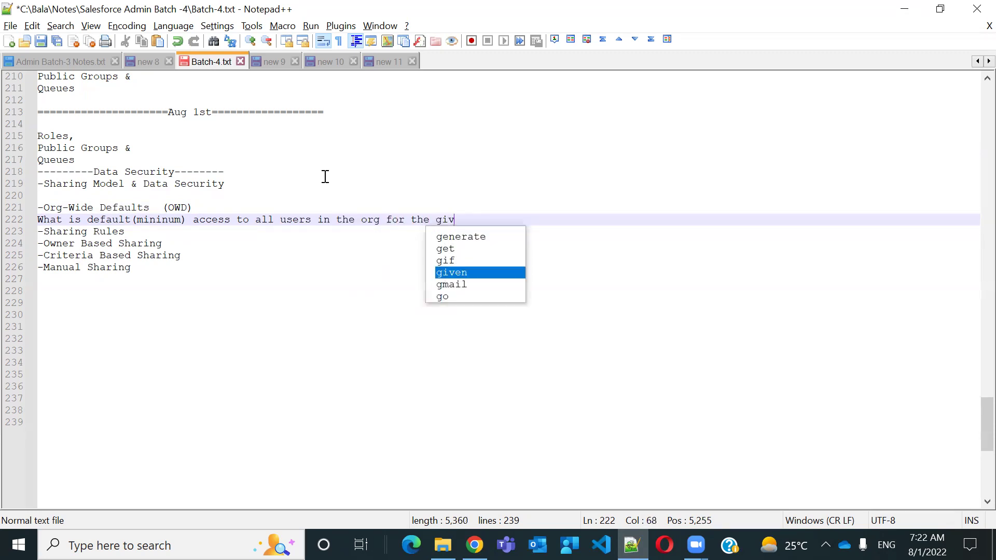
pyautogui.write('en sObje')
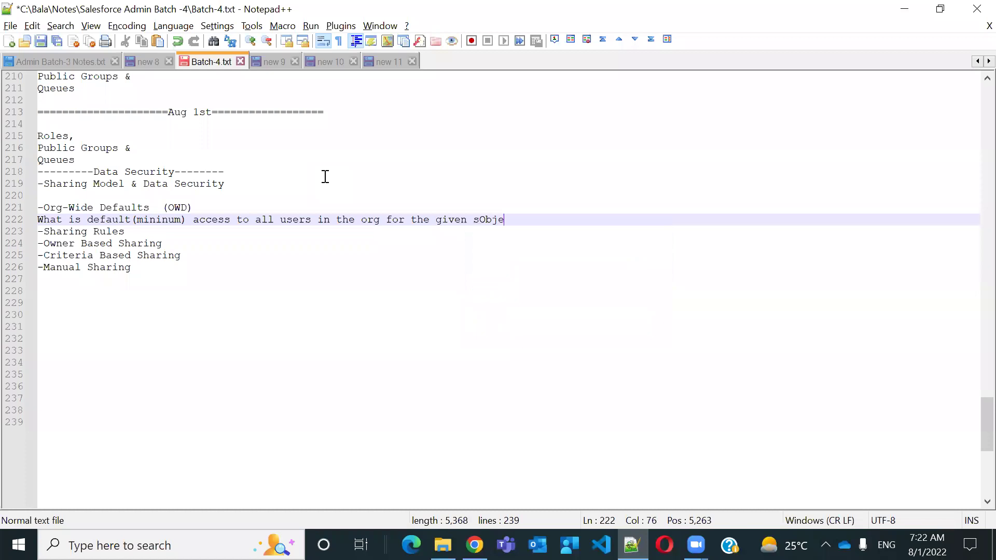
pyautogui.write('ct records.')
# Insert five blank lines between the OWD definition and Sharing Rules, then point out the sharing topics below
pyautogui.press('Return')
pyautogui.press('Return')
pyautogui.press('Return')
pyautogui.press('Return')
pyautogui.press('Return')
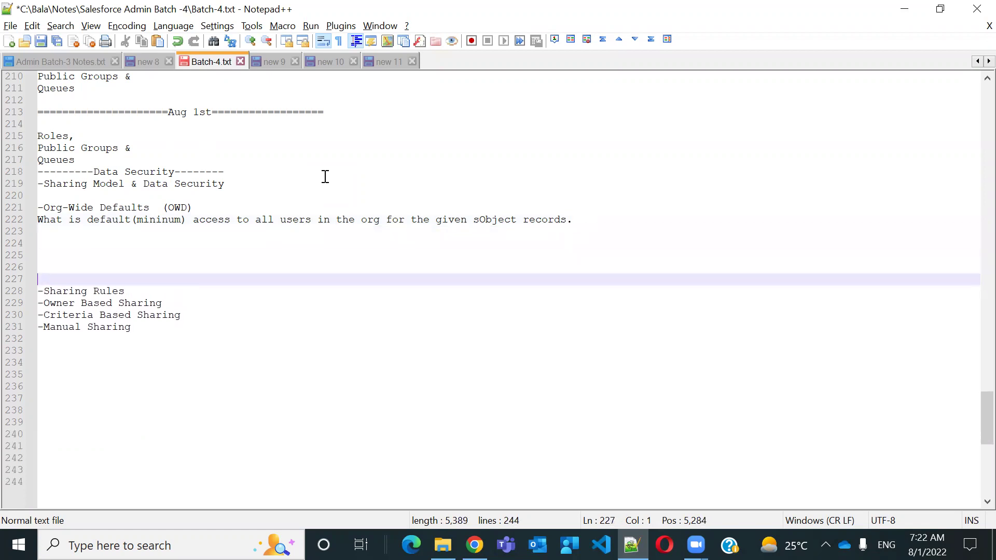
pyautogui.press('Up')
pyautogui.press('Up')
pyautogui.press('Up')
pyautogui.press('Up')
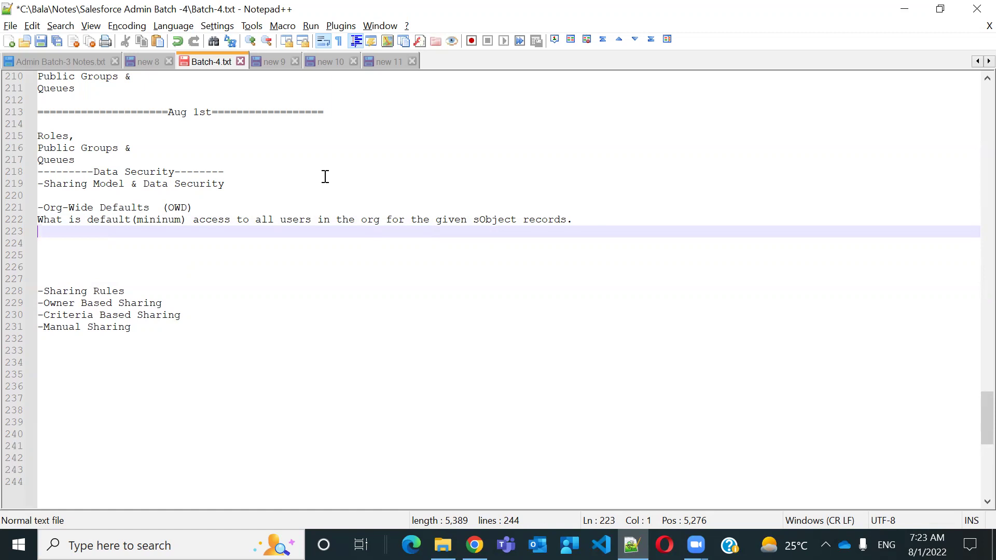
pyautogui.moveTo(51, 291); pyautogui.dragTo(87, 327)
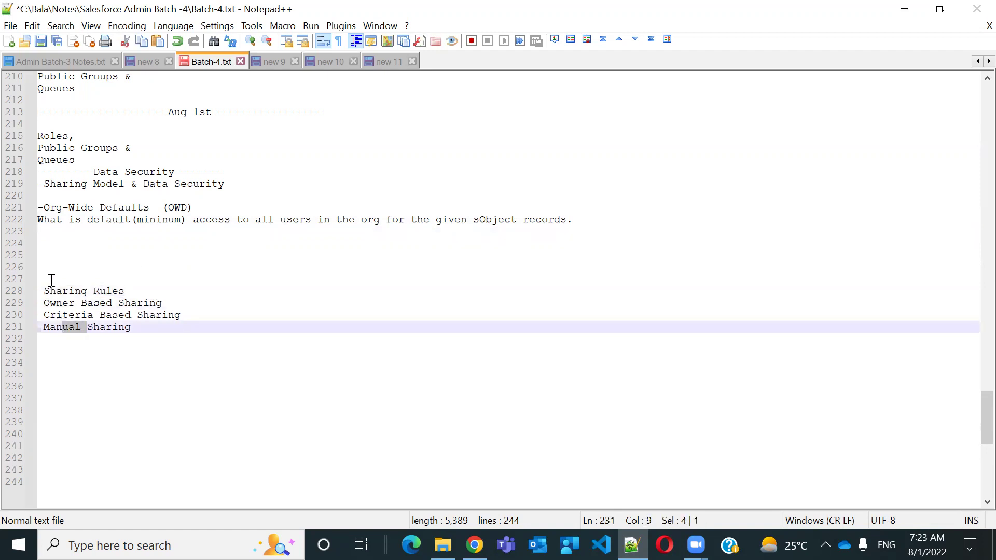
# Add the line "-Profil/Permission Set" directly below Manual Sharing in the data security notes
pyautogui.click(144, 325)
pyautogui.press('Return')
pyautogui.write('-')
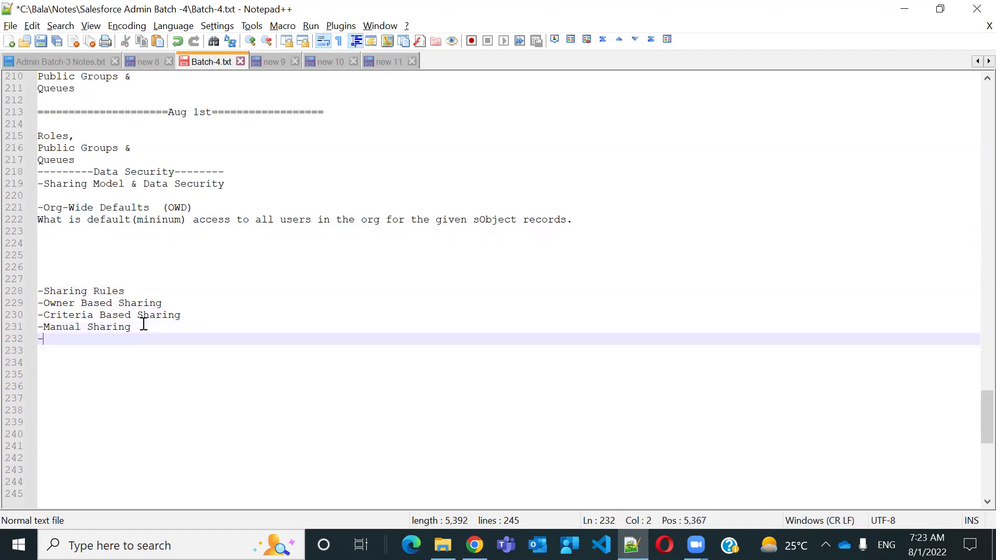
pyautogui.write('Profil')
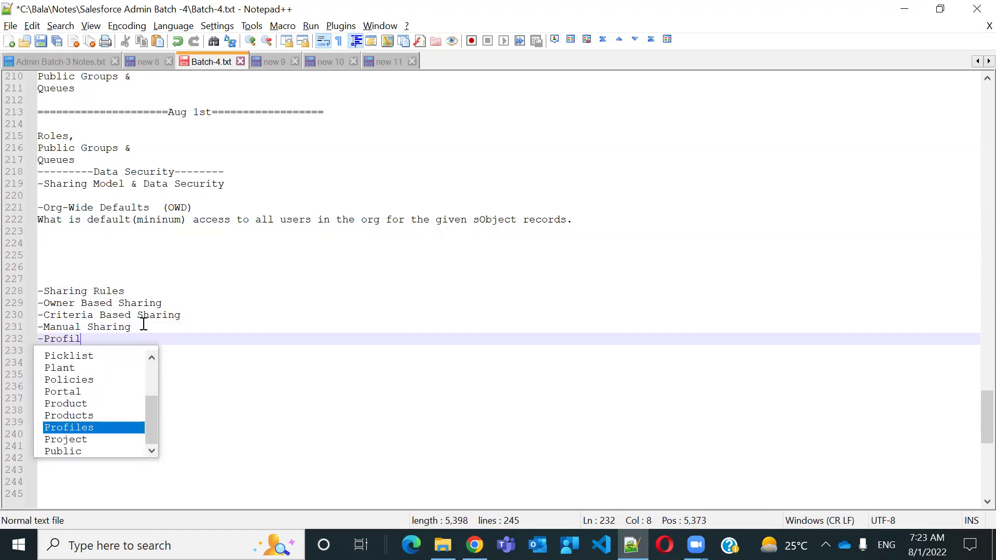
pyautogui.write('/Permis')
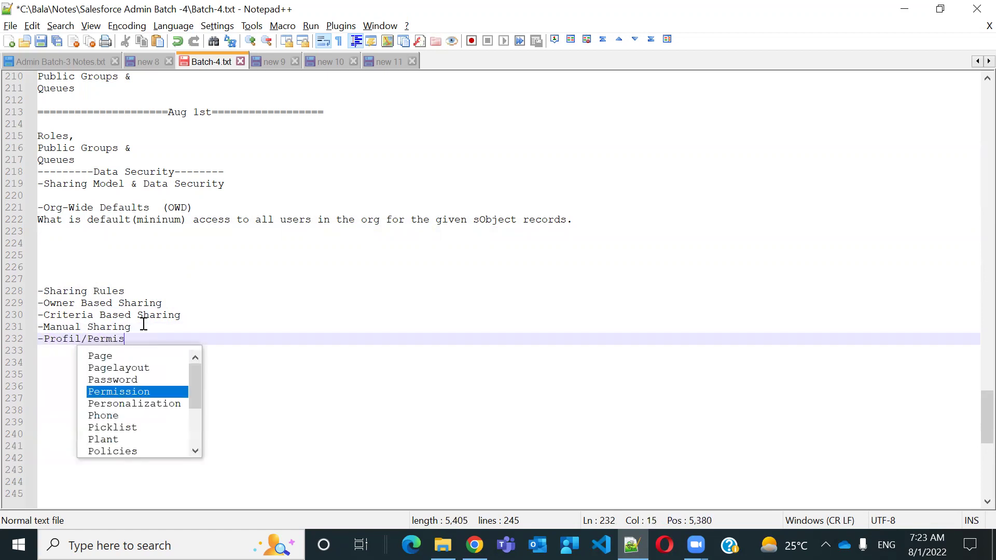
pyautogui.write('sion Set')
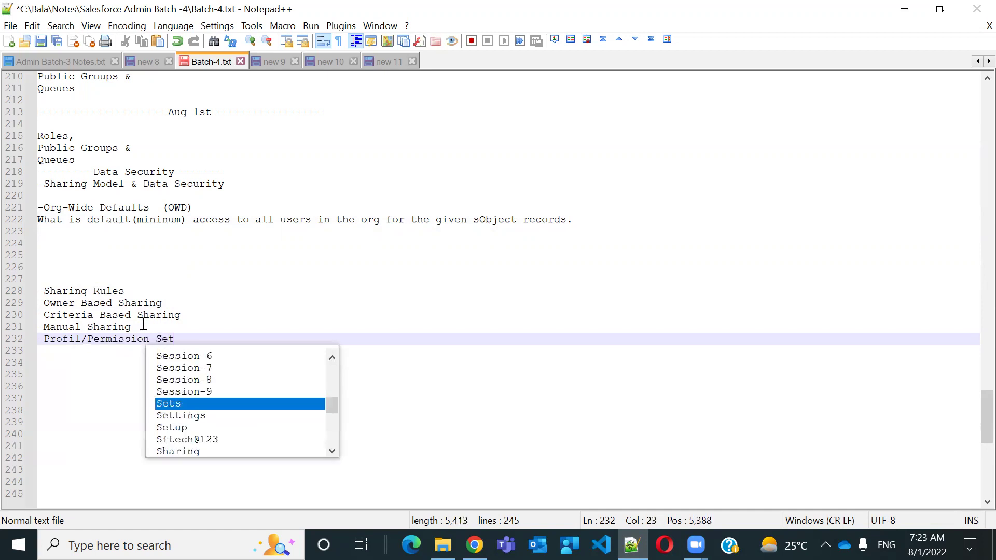
pyautogui.click(175, 300)
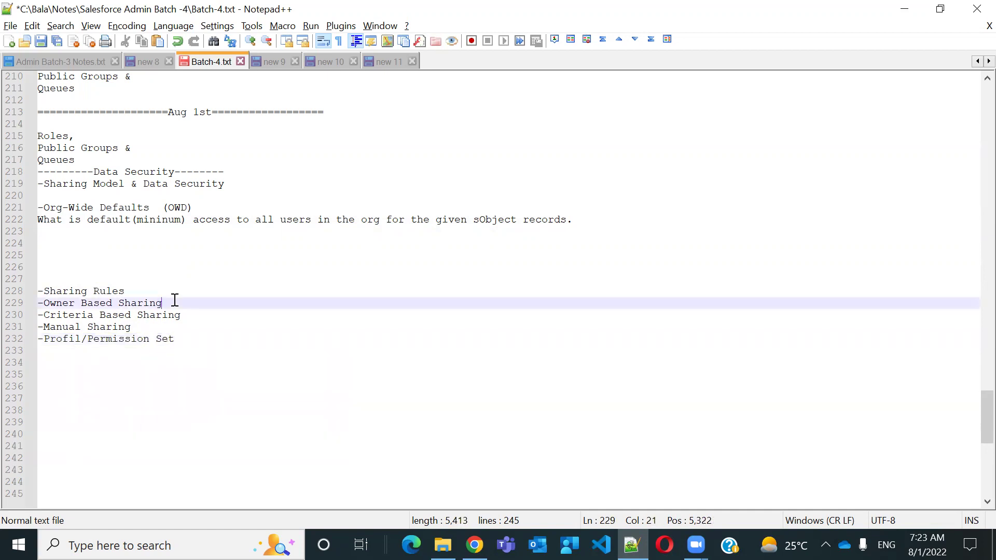
# Highlight the sharing topics from Sharing Rules through Profil/Permission Set, and the Org-Wide Defaults heading
pyautogui.moveTo(75, 291); pyautogui.dragTo(177, 339)
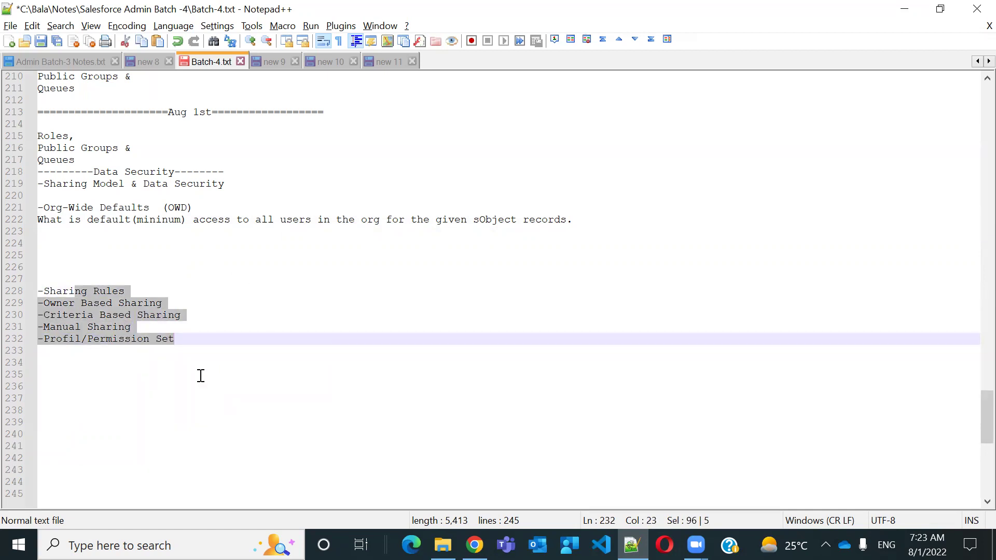
pyautogui.click(237, 316)
pyautogui.moveTo(63, 209); pyautogui.dragTo(153, 210)
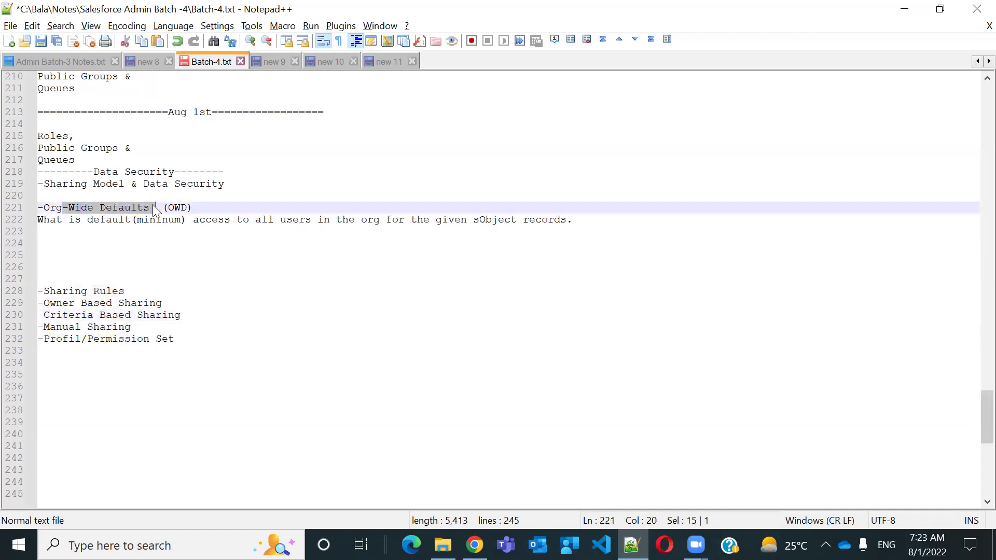
# Start a numbered list of access levels below the OWD definition with the item "1. Private"
pyautogui.click(153, 228)
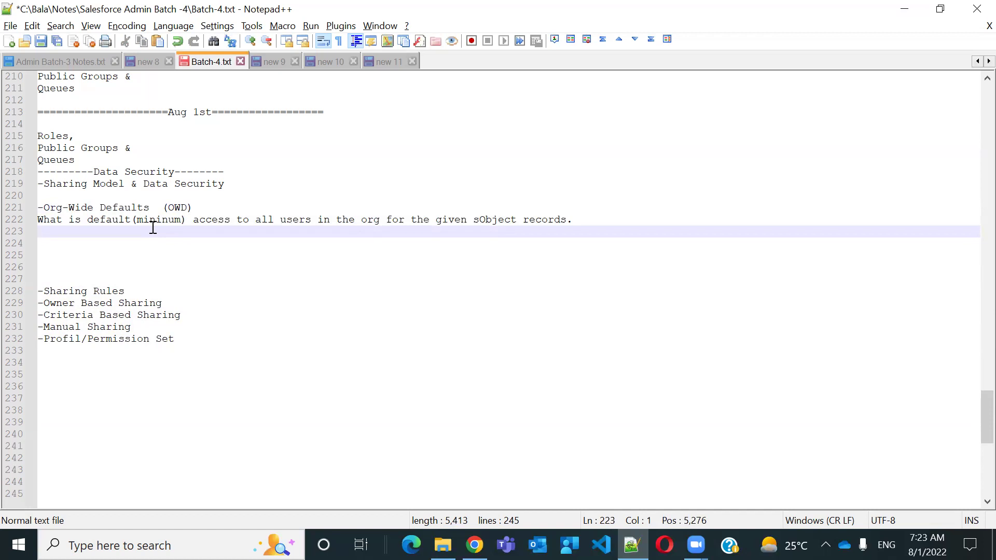
pyautogui.write('Private')
pyautogui.press('Return')
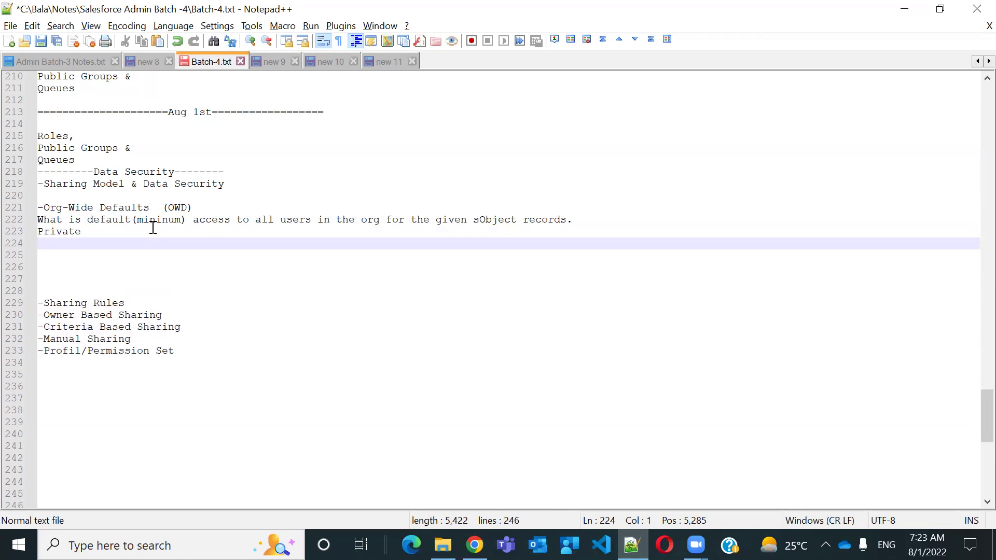
pyautogui.press('Up')
pyautogui.write('1.')
pyautogui.press('End')
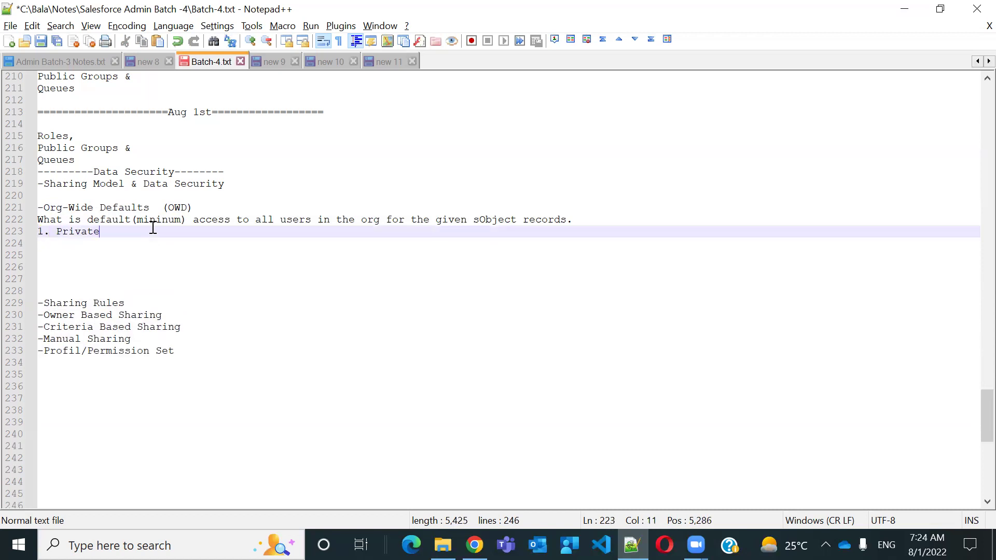
# Add "2. Public Read Only" as the second access level below Private
pyautogui.press('Return')
pyautogui.write('2.')
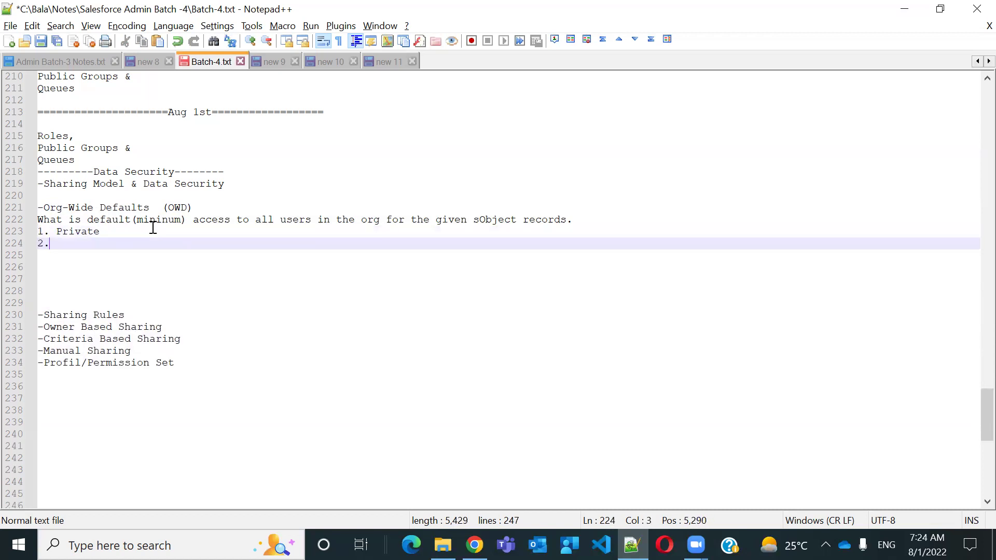
pyautogui.write(' Publi')
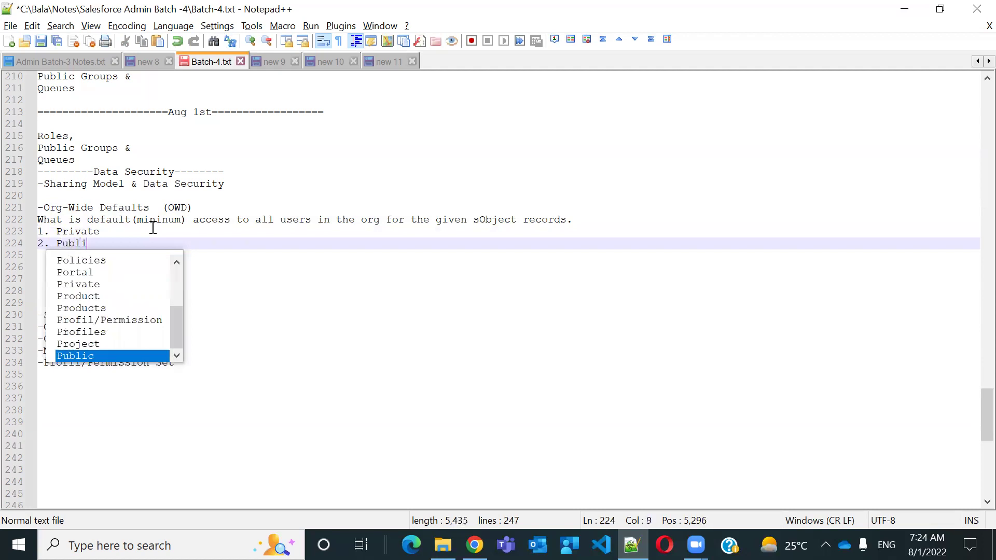
pyautogui.write('c Read Inly')
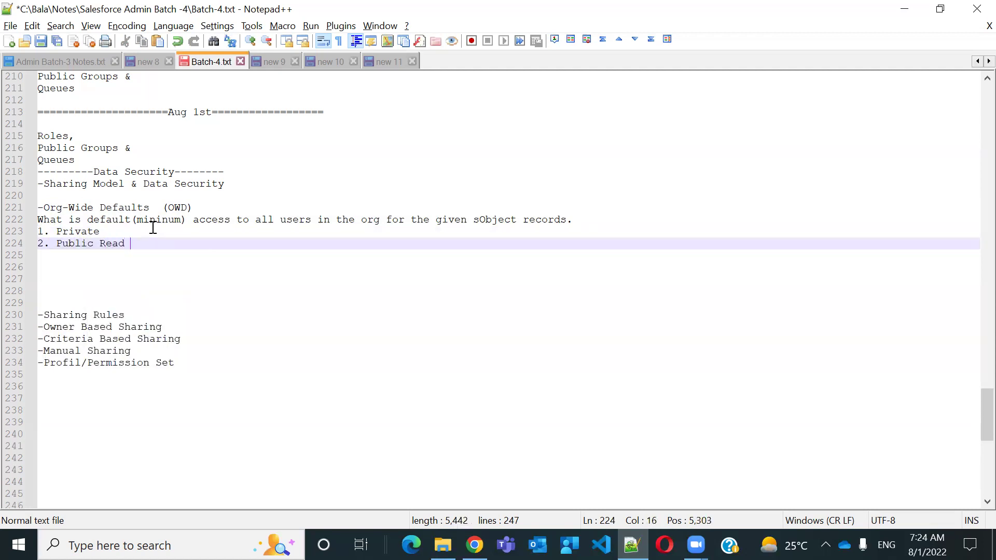
pyautogui.press('Return')
pyautogui.press('BackSpace')
pyautogui.press('BackSpace')
pyautogui.press('BackSpace')
pyautogui.press('BackSpace')
pyautogui.press('BackSpace')
pyautogui.write('Only')
pyautogui.press('Return')
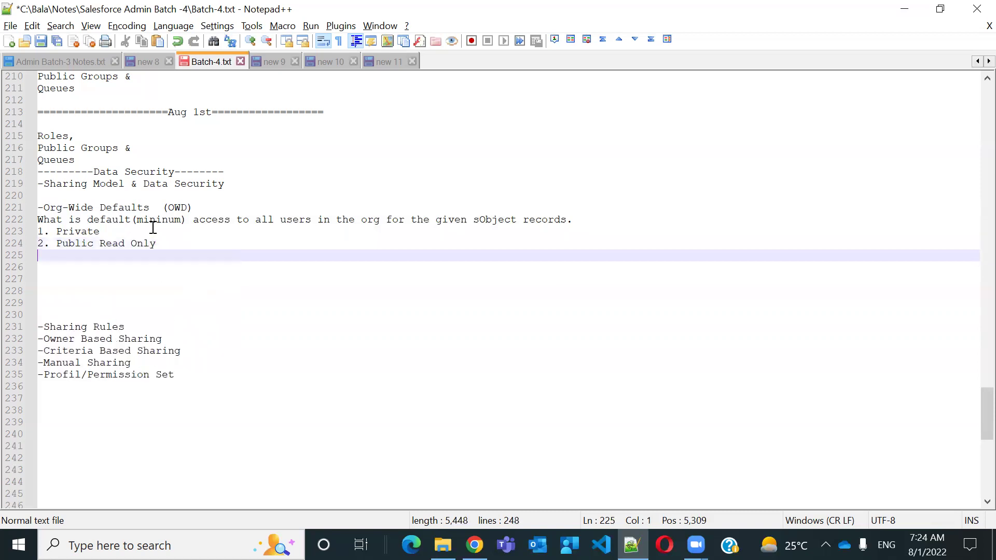
# Add "3. Public Read/Write" as the third access level in the OWD list
pyautogui.write('3. Pub')
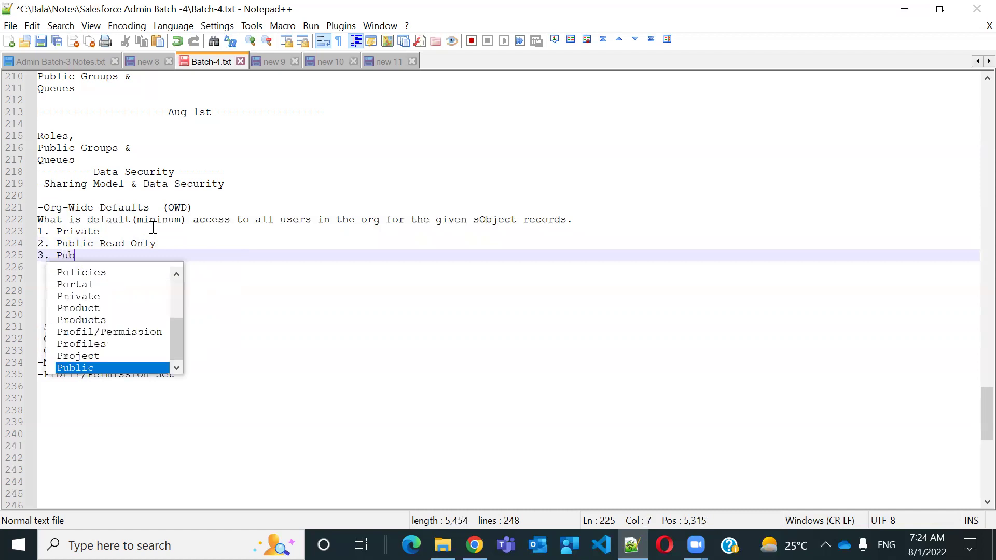
pyautogui.write('lic Read')
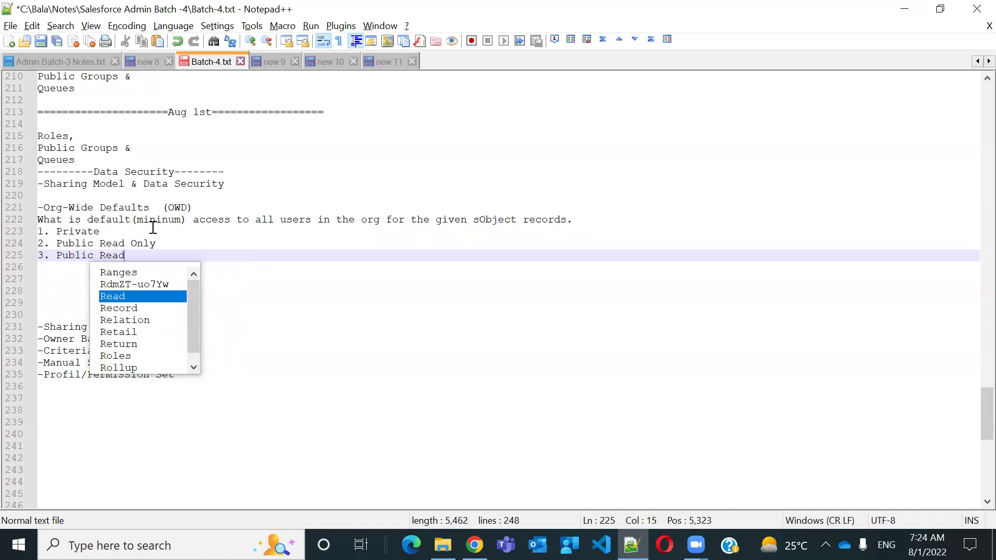
pyautogui.write('/Write')
pyautogui.press('Return')
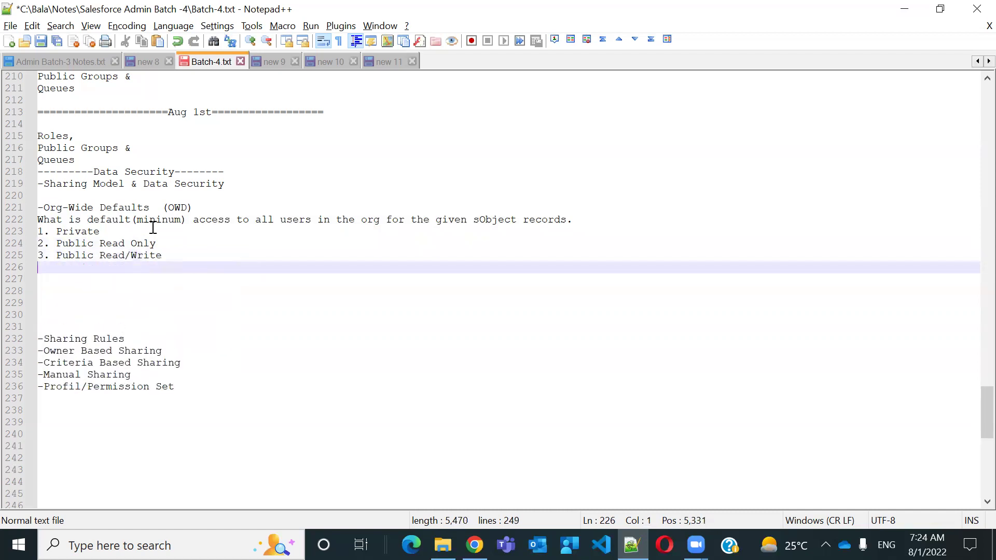
# Add "4. Public Read/Write/Transfer" as the fourth access level and highlight the four OWD options
pyautogui.write('4. Public')
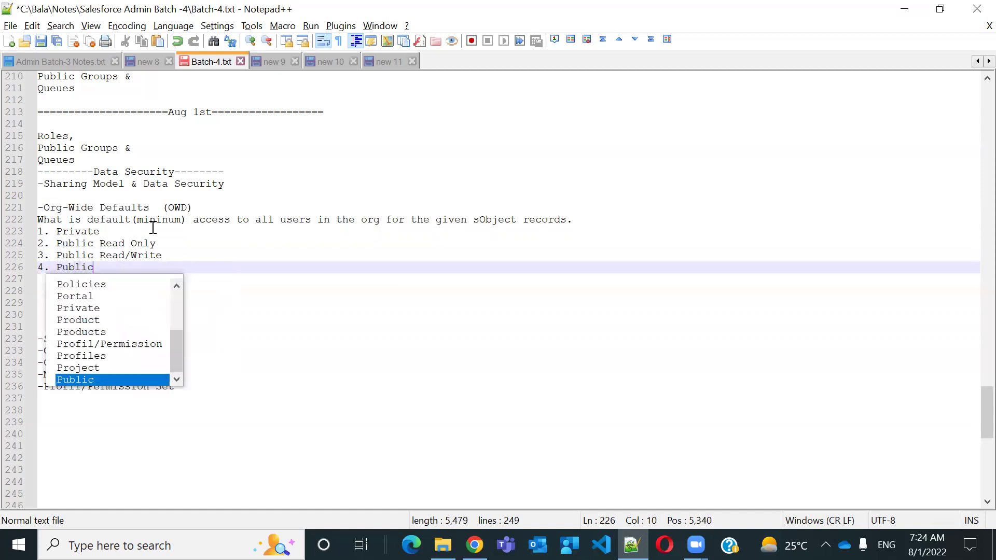
pyautogui.write(' Read/Write')
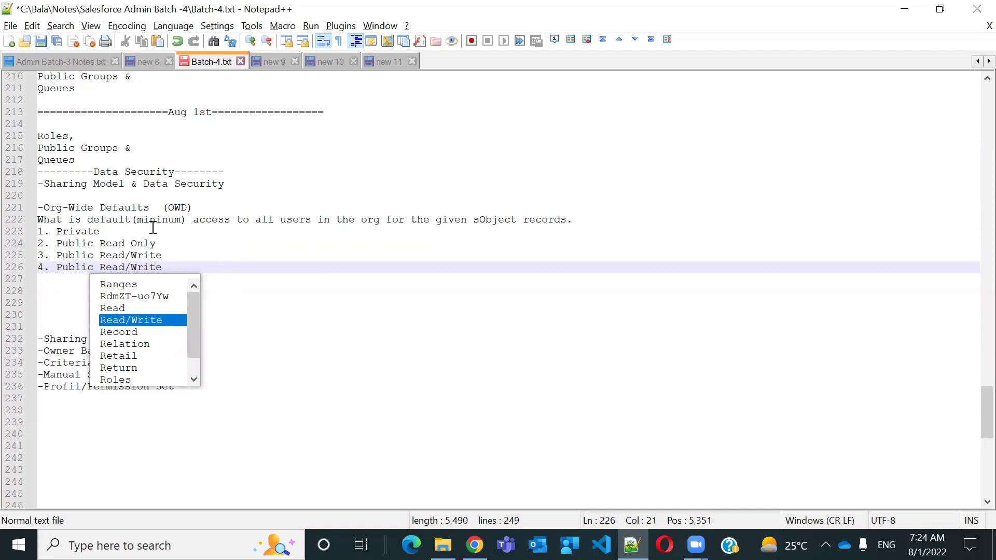
pyautogui.write('/Tran')
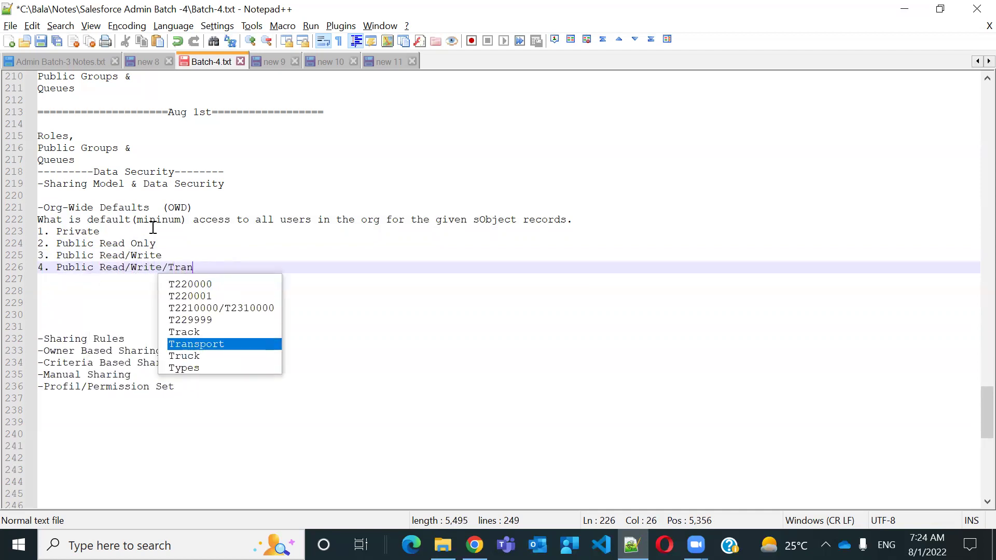
pyautogui.write('sfer')
pyautogui.press('Return')
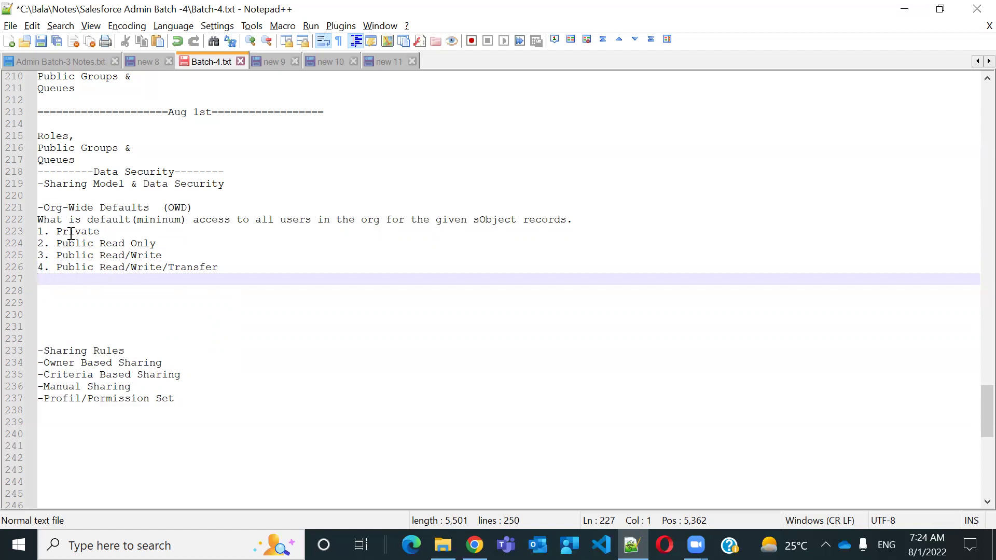
pyautogui.moveTo(69, 231); pyautogui.dragTo(245, 269)
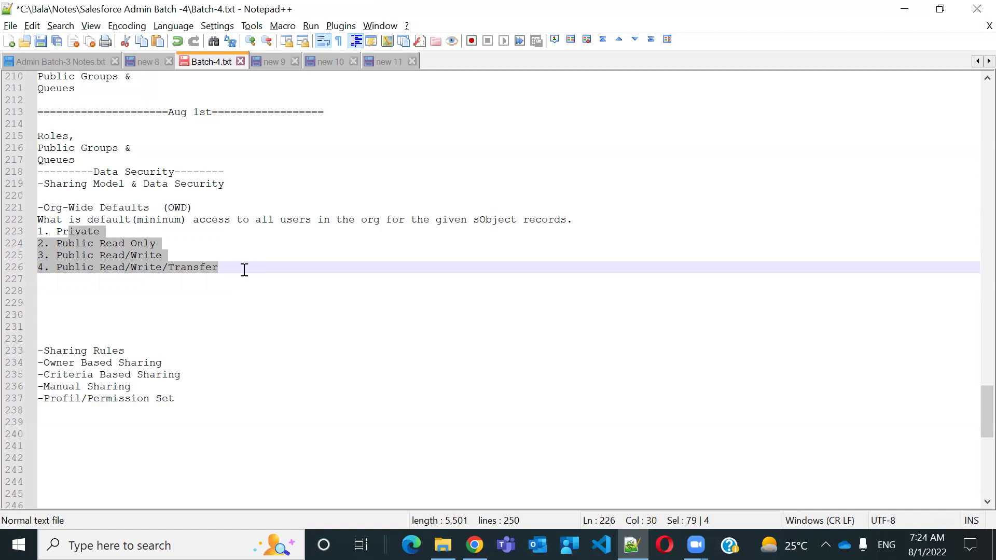
pyautogui.click(148, 223)
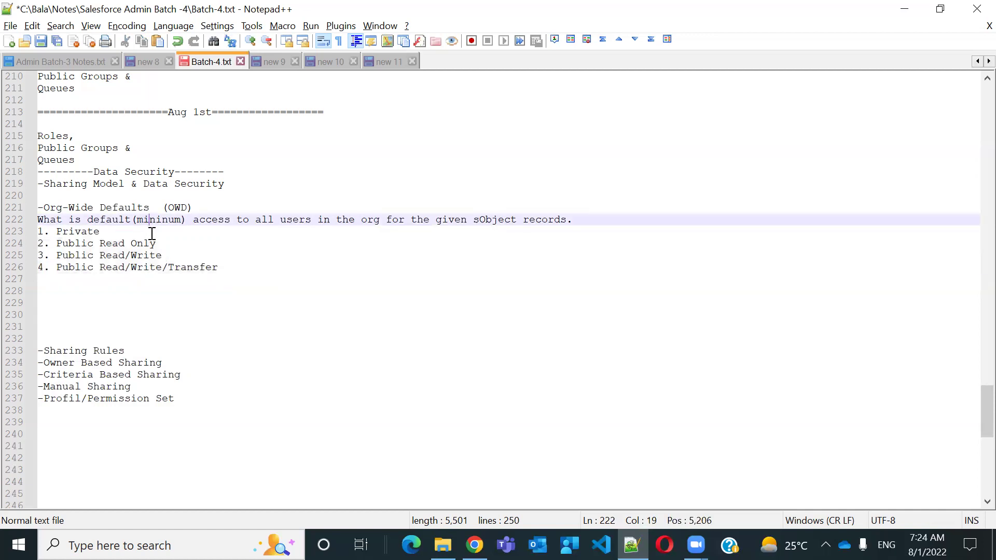
# Describe the Private access level with the tab-indented text ": Only Owner of the Read hav full access"
pyautogui.click(152, 232)
pyautogui.press('Tab')
pyautogui.press('Tab')
pyautogui.press('Tab')
pyautogui.press('Tab')
pyautogui.write(': Only')
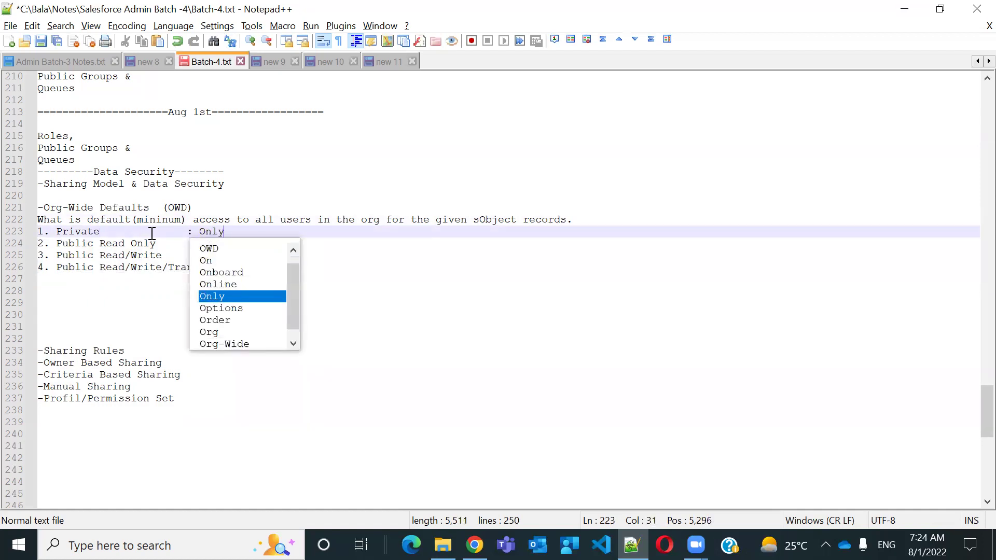
pyautogui.write(' Owner o')
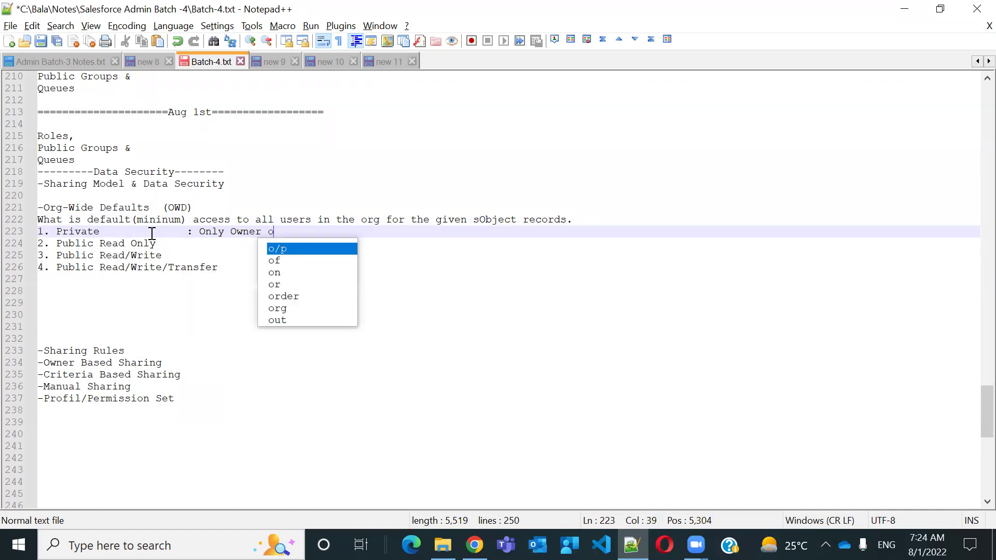
pyautogui.write('f the Read ')
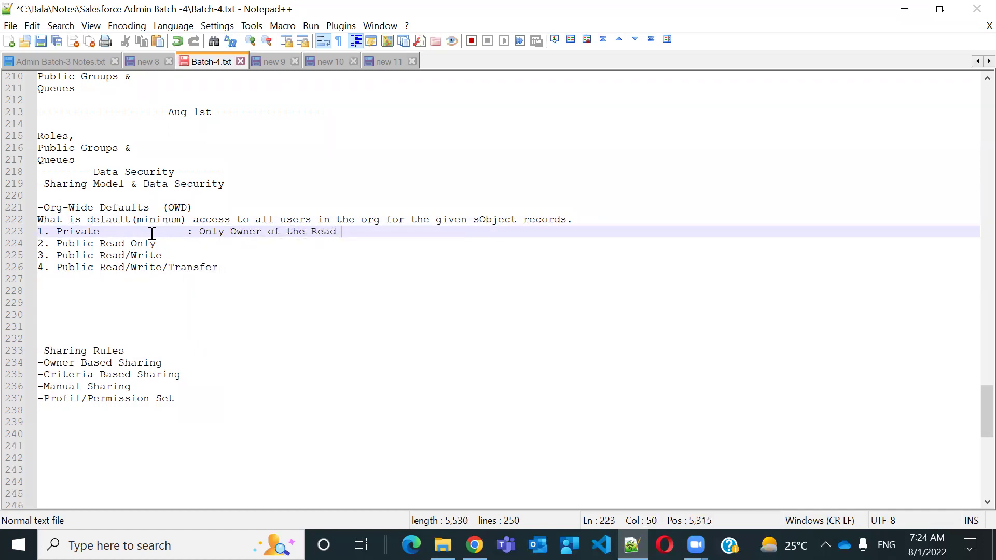
pyautogui.write('hav full access')
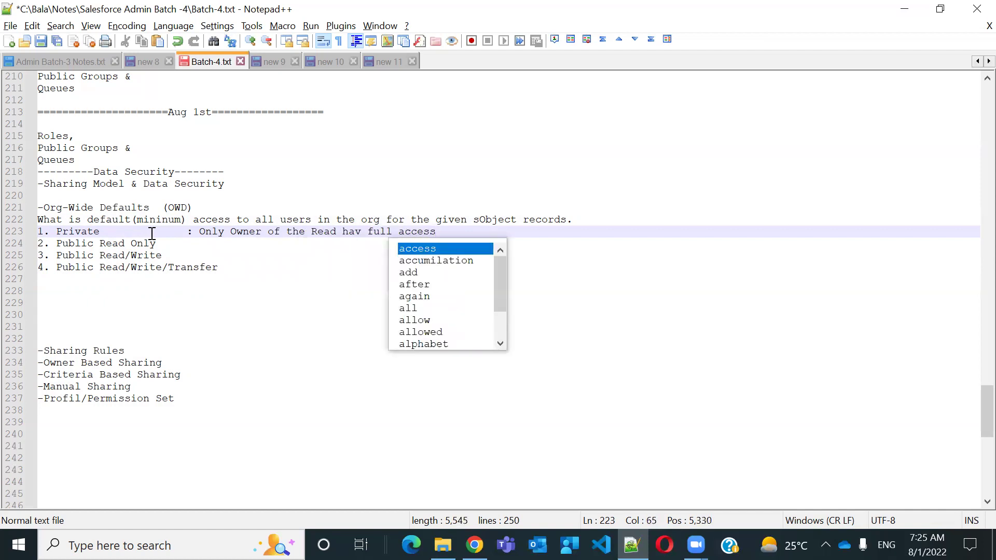
# Add a colon after Public Read Only, aligned with the one on the Private line
pyautogui.click(162, 244)
pyautogui.press('Tab')
pyautogui.press('Tab')
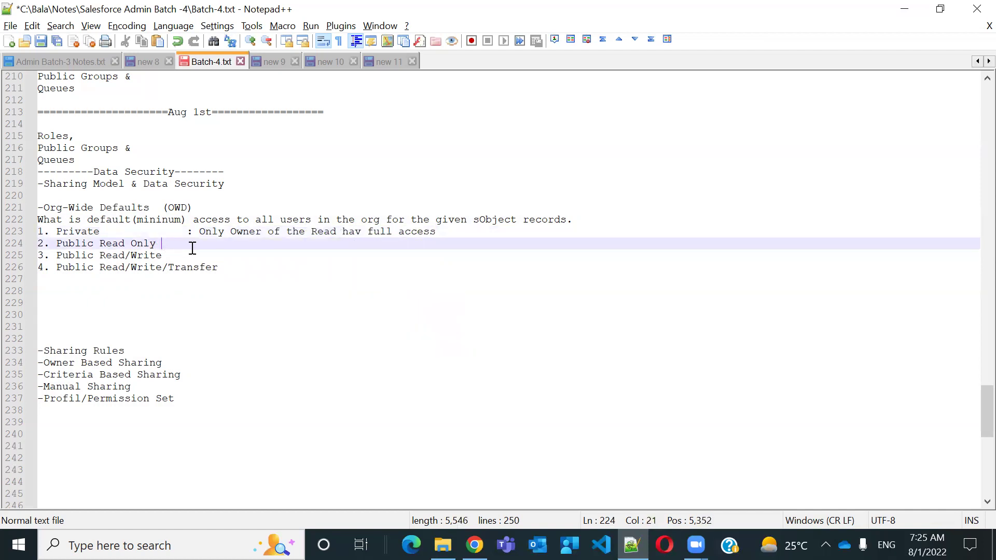
pyautogui.write(':')
# Highlight the Private access level and the sharing topics from Sharing Rules through Profil/Permission Set
pyautogui.moveTo(75, 353); pyautogui.dragTo(108, 397)
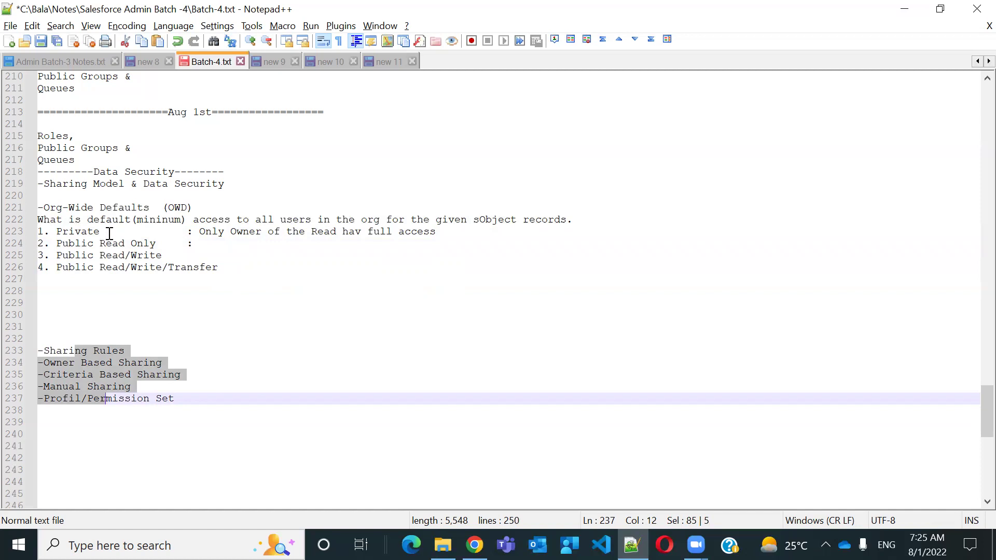
pyautogui.moveTo(111, 232); pyautogui.dragTo(57, 232)
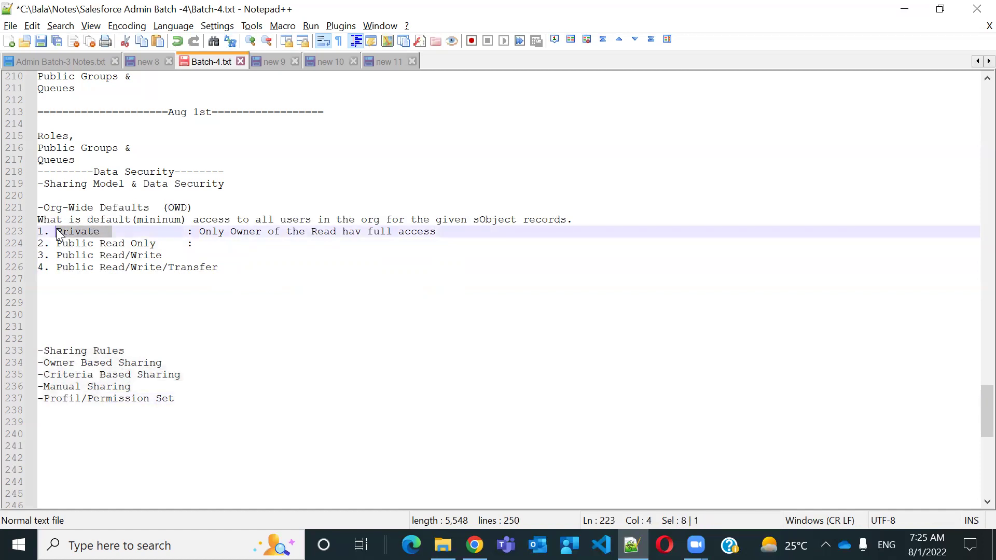
pyautogui.moveTo(62, 351); pyautogui.dragTo(189, 445)
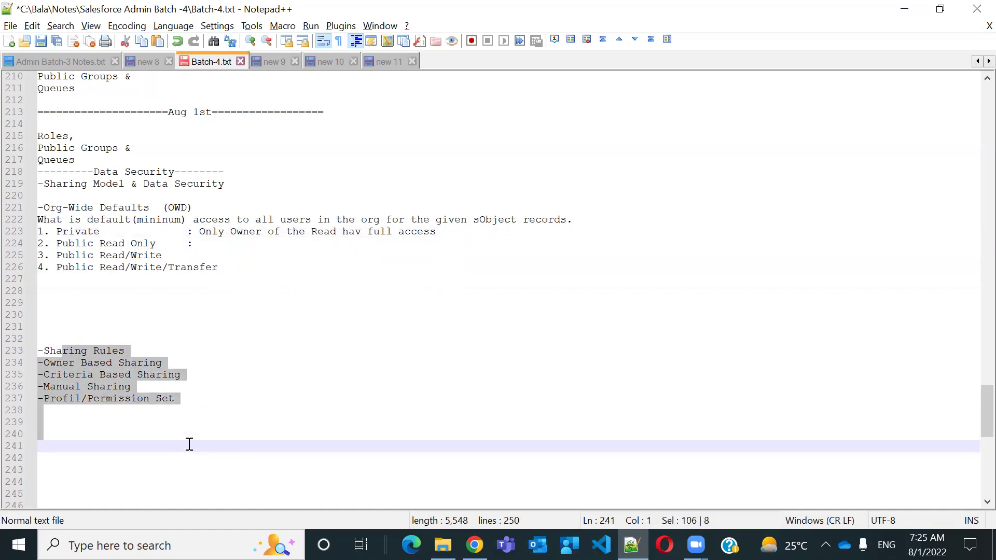
# Add the line "- Grant Access using Hirarchy" directly above Sharing Rules, and highlight Public Read Only in the OWD list
pyautogui.click(198, 340)
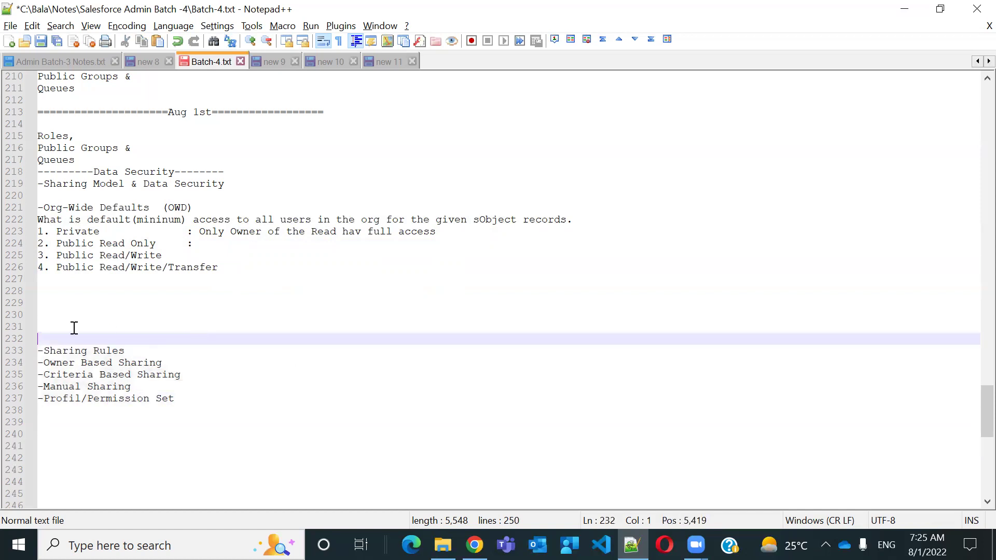
pyautogui.write('- Grant Access using ')
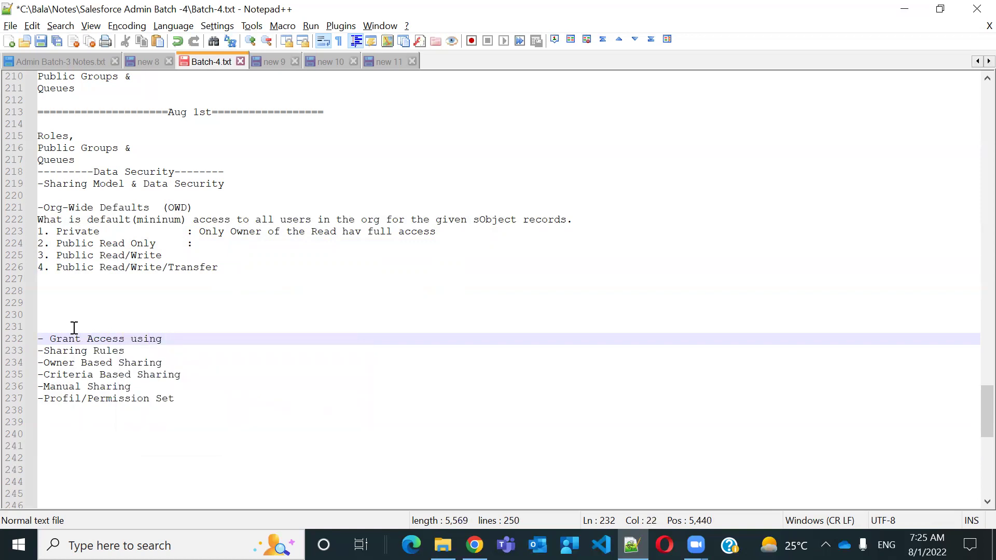
pyautogui.write('Hirarchy')
pyautogui.click(192, 267)
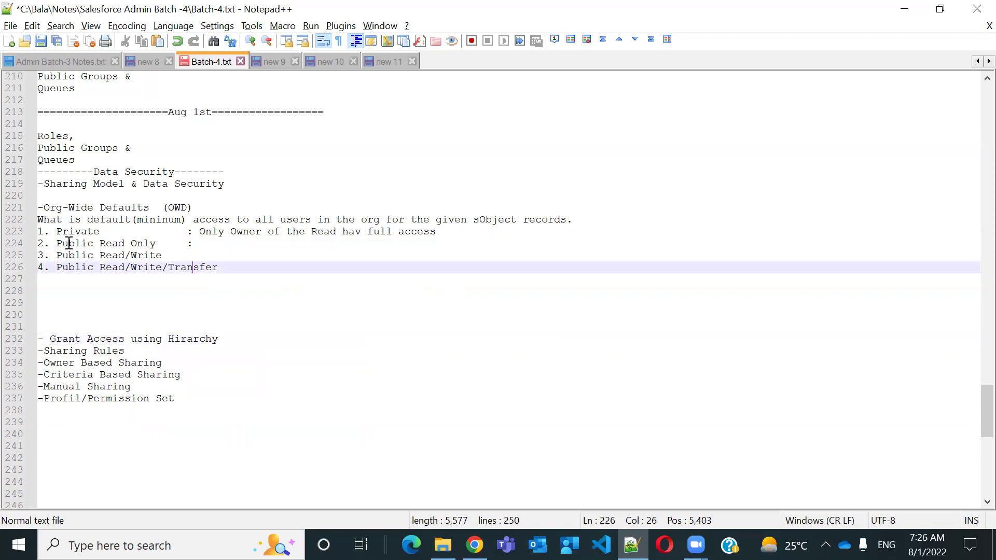
pyautogui.moveTo(57, 243); pyautogui.dragTo(162, 243)
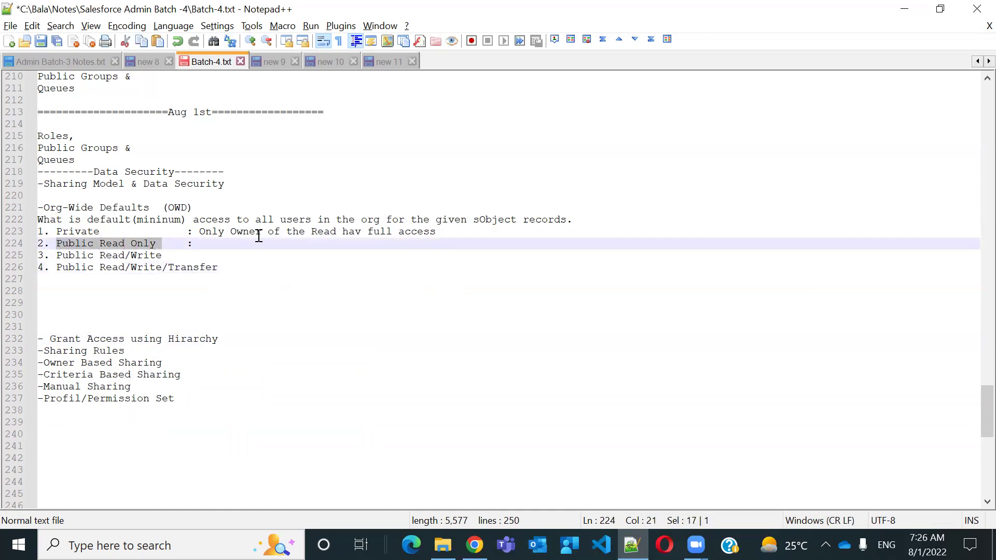
# Describe Public Read Only with "Only Owner have full access, but public will have read access." and save the notes
pyautogui.click(253, 243)
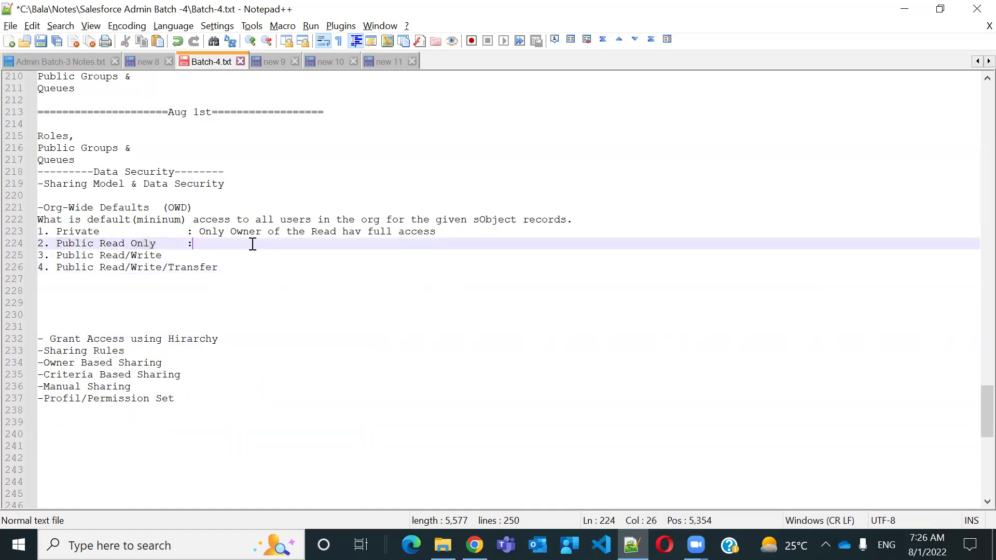
pyautogui.write('O')
pyautogui.press('Escape')
pyautogui.write('y Owner have full acce')
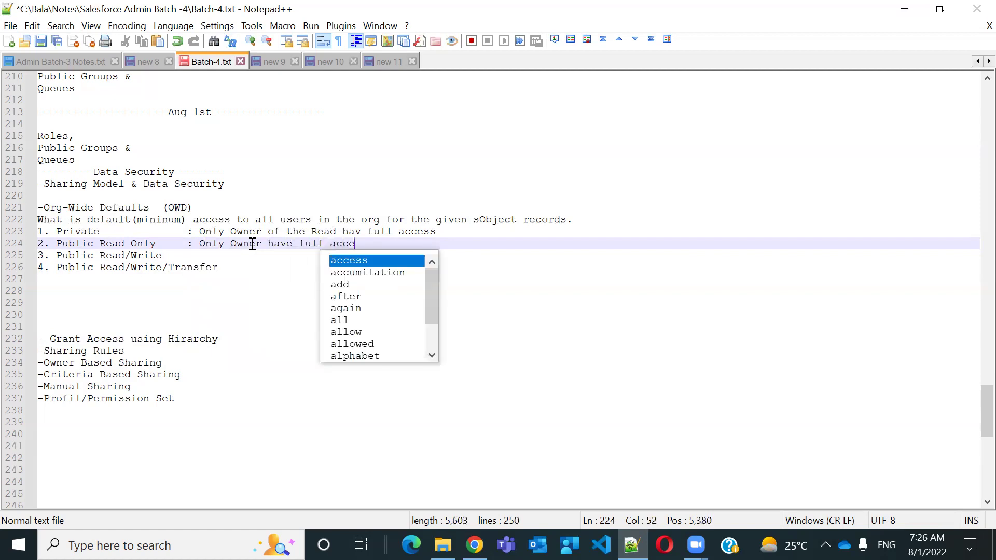
pyautogui.write('ss')
pyautogui.write(',')
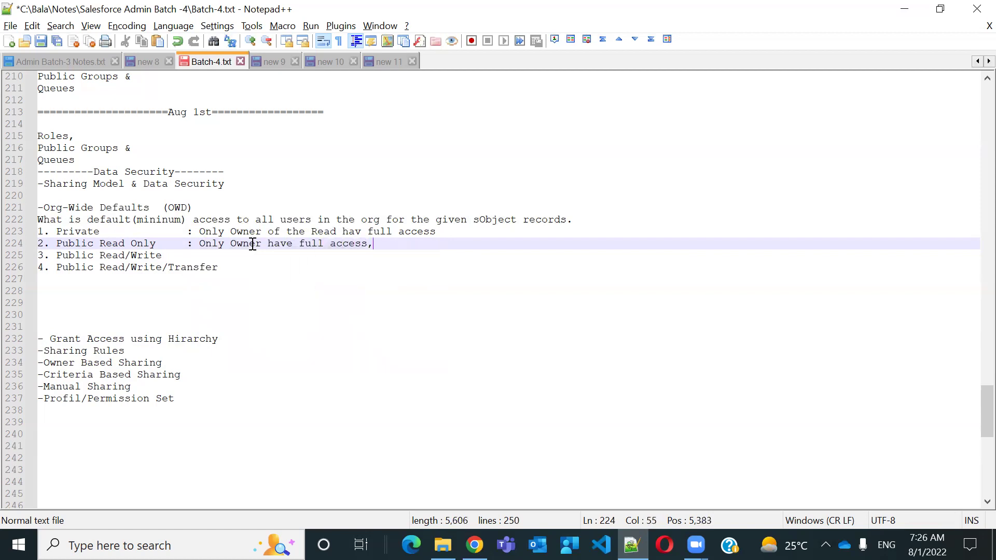
pyautogui.write(' but public will have read access.')
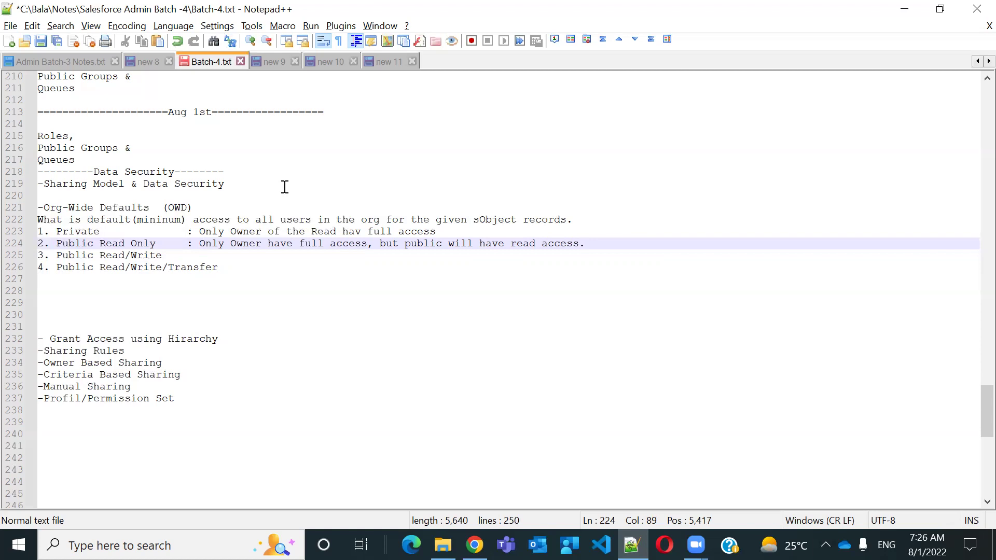
pyautogui.hotkey('ctrl', 's')
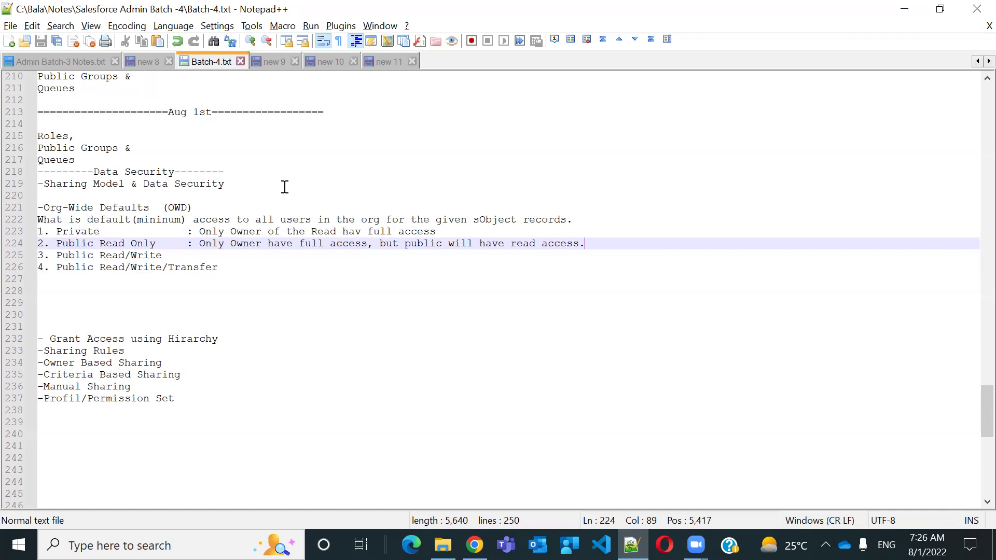
# Describe Public Read/Write by reusing the Public Read Only description after an aligned colon, changing "read access" to "read/write access"
pyautogui.click(219, 257)
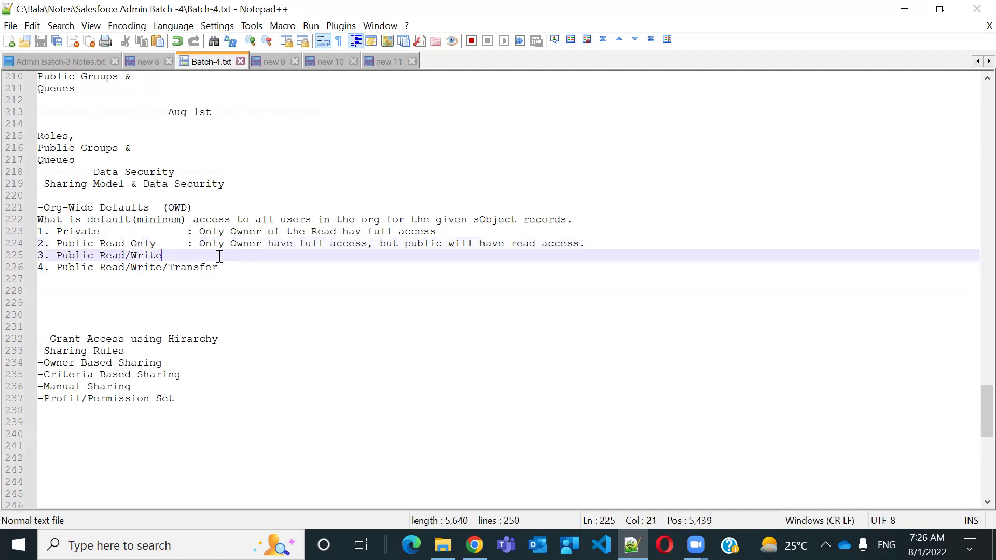
pyautogui.press('Tab')
pyautogui.write(':')
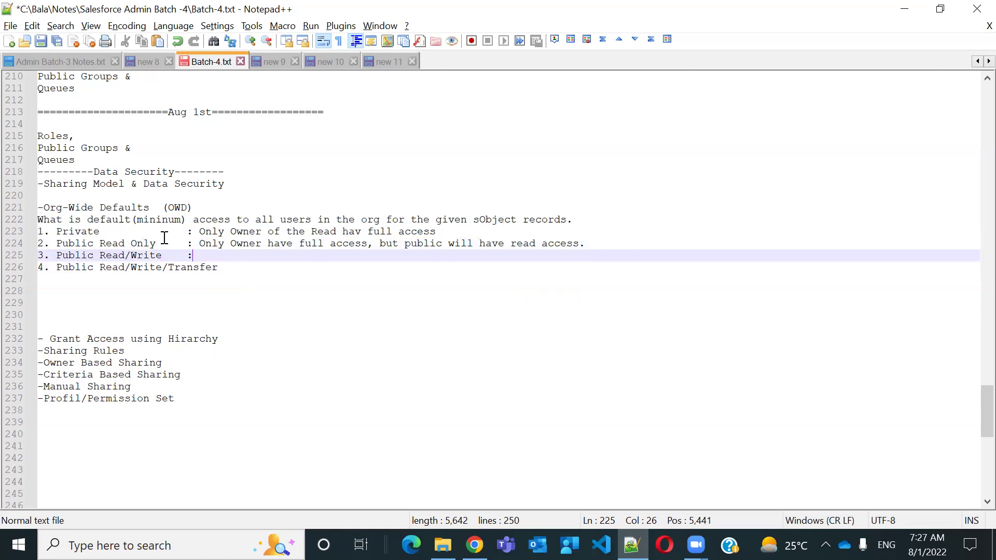
pyautogui.moveTo(63, 244); pyautogui.dragTo(625, 237)
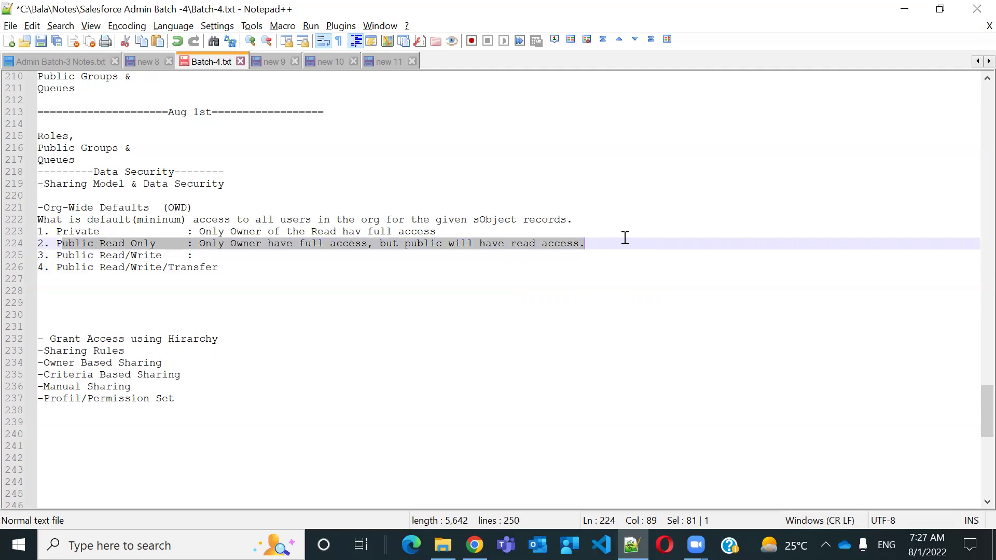
pyautogui.click(267, 255)
pyautogui.moveTo(200, 243); pyautogui.dragTo(611, 245)
pyautogui.hotkey('ctrl', 'c')
pyautogui.click(269, 257)
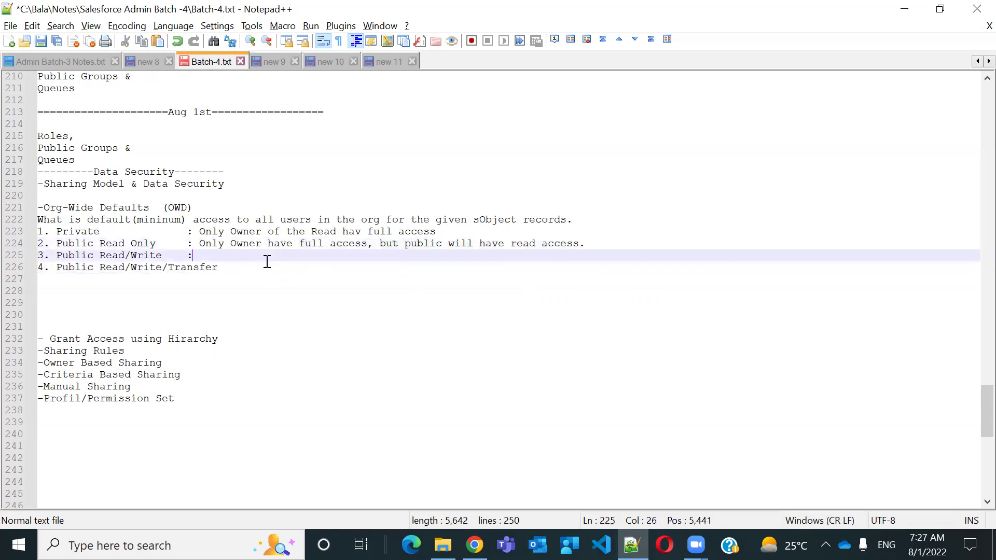
pyautogui.hotkey('ctrl', 'v')
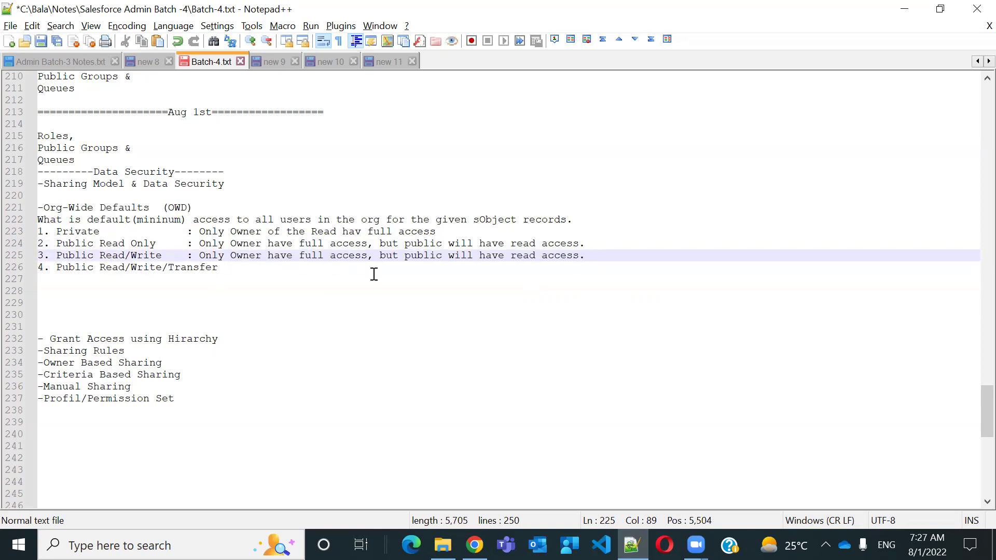
pyautogui.click(535, 256)
pyautogui.write('/write')
# Copy the Public Read/Write description to the Public Read/Write/Transfer line with a single colon, and change the access to "read/write/Transfer"
pyautogui.moveTo(190, 254); pyautogui.dragTo(671, 256)
pyautogui.hotkey('ctrl', 'c')
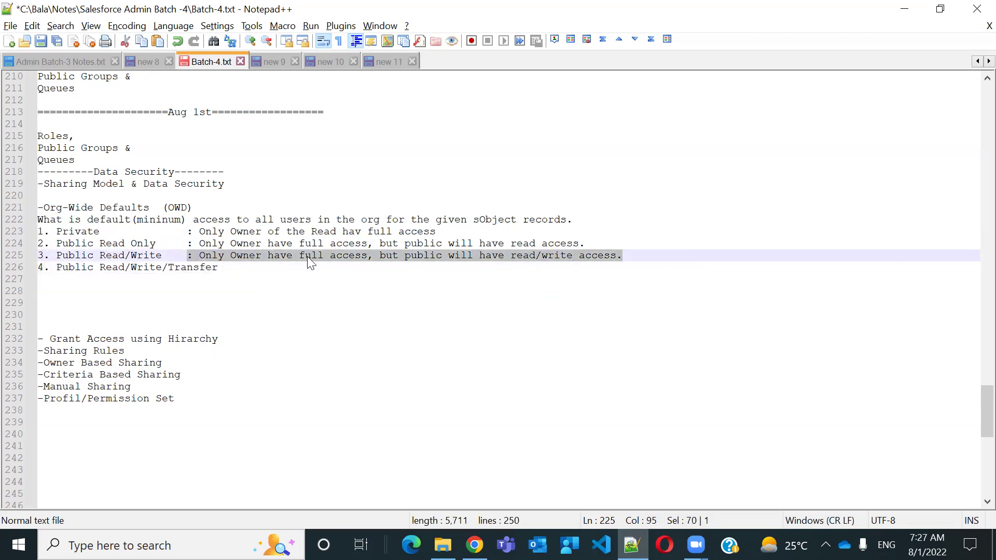
pyautogui.click(264, 265)
pyautogui.write(':')
pyautogui.hotkey('ctrl', 'v')
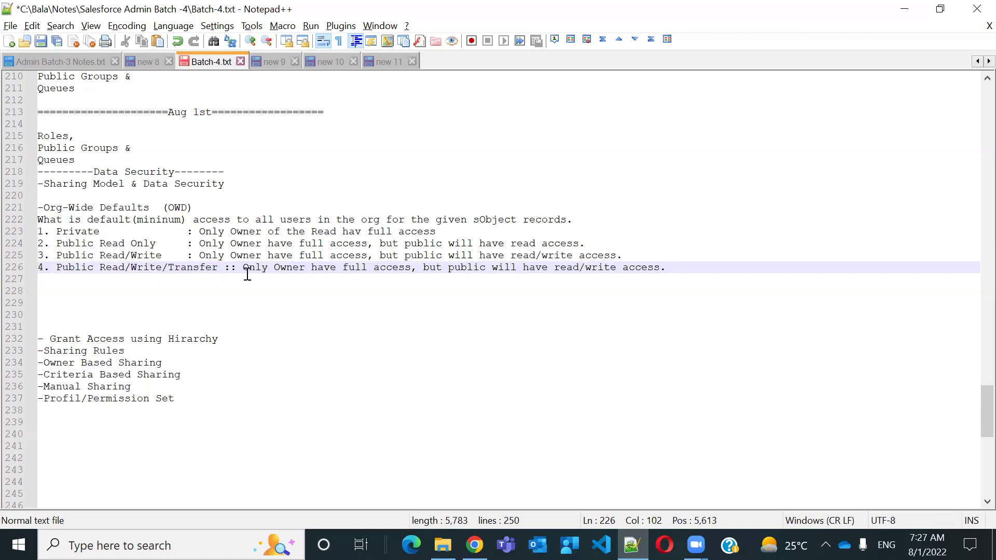
pyautogui.click(231, 268)
pyautogui.press('BackSpace')
pyautogui.click(610, 268)
pyautogui.write('/Trans')
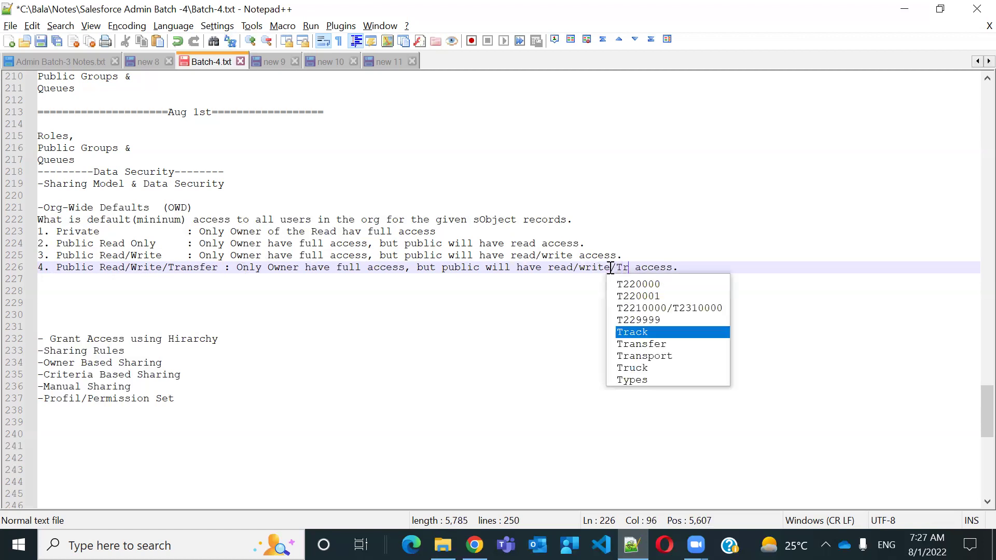
pyautogui.write('fer')
pyautogui.press('Right')
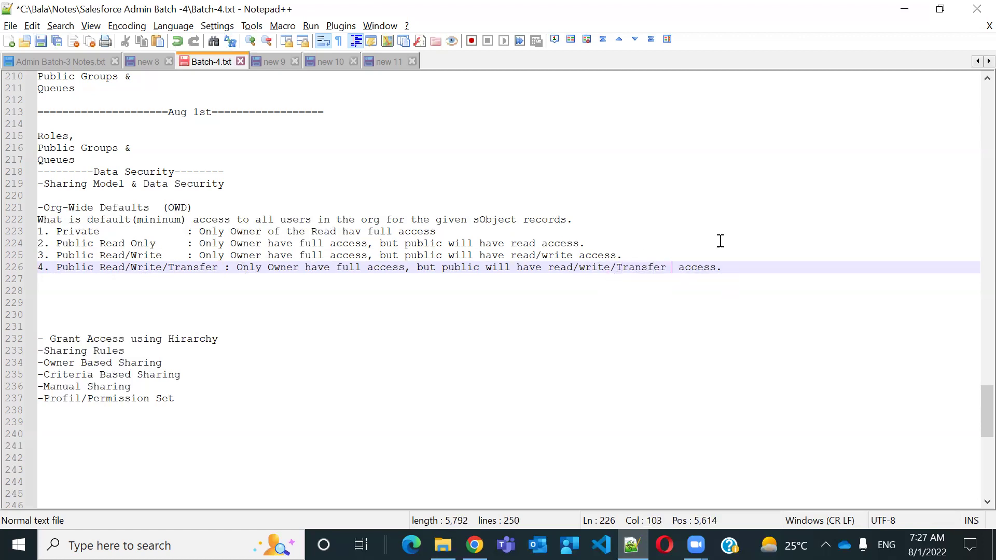
# Append "(Case/Lead)" to the end of the Public Read/Write/Transfer line
pyautogui.click(796, 271)
pyautogui.write('()')
pyautogui.press('Left')
pyautogui.write('CAse')
pyautogui.press('BackSpace')
pyautogui.press('BackSpace')
pyautogui.press('BackSpace')
pyautogui.press('BackSpace')
pyautogui.write('Case/Lead')
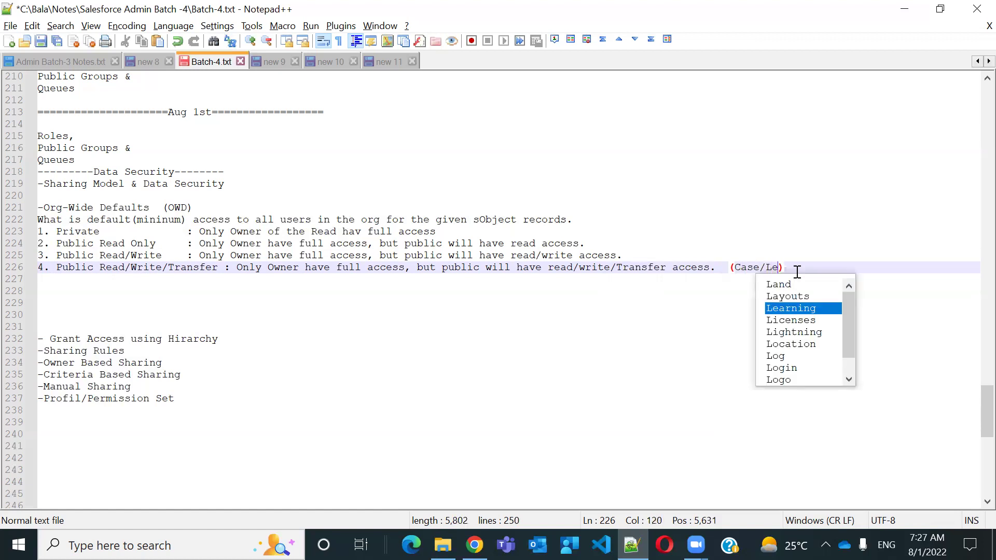
# Highlight the access levels in the Org-Wide Defaults list, and return the cursor to the blank lines below it
pyautogui.click(165, 265)
pyautogui.moveTo(165, 266); pyautogui.dragTo(32, 235)
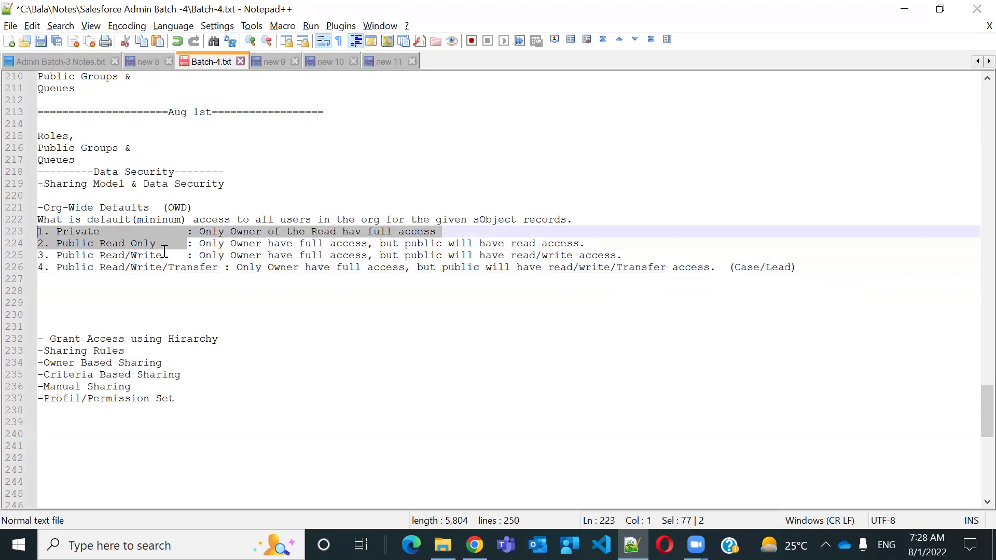
pyautogui.moveTo(163, 255); pyautogui.dragTo(32, 216)
pyautogui.click(196, 137)
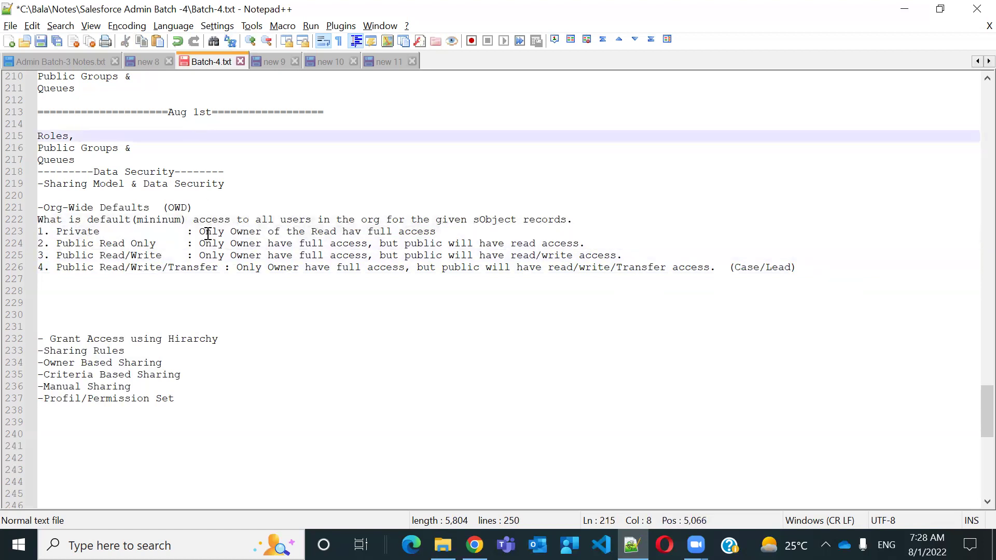
pyautogui.click(176, 303)
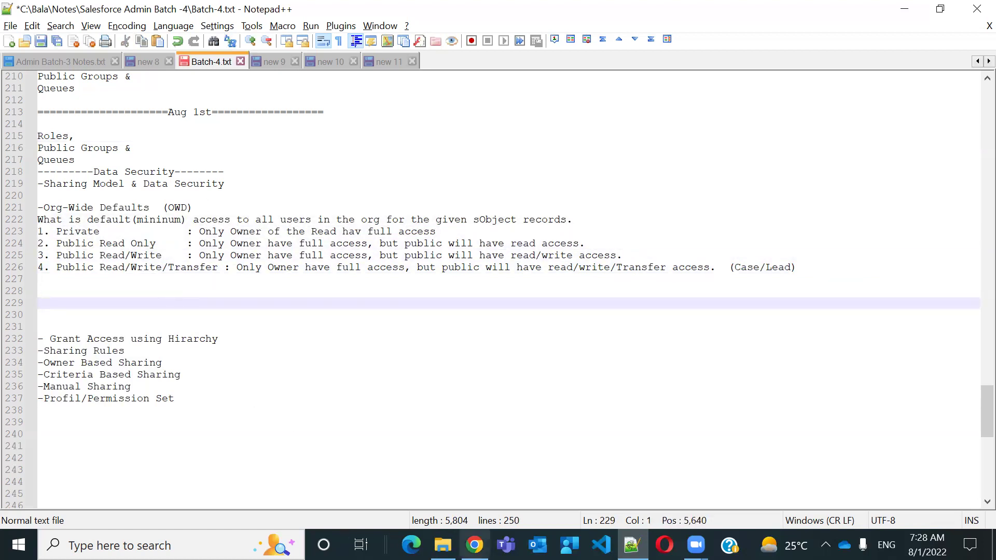
# Switch to Salesforce in Chrome, open Setup, and find and open Sharing Settings by searching for "sharing sett"
pyautogui.click(475, 544)
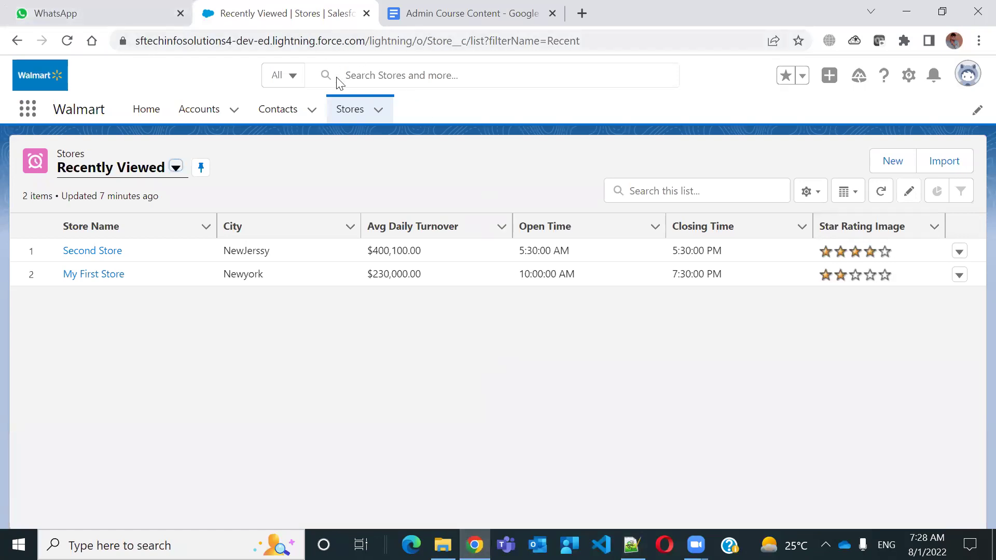
pyautogui.click(912, 80)
pyautogui.click(873, 130)
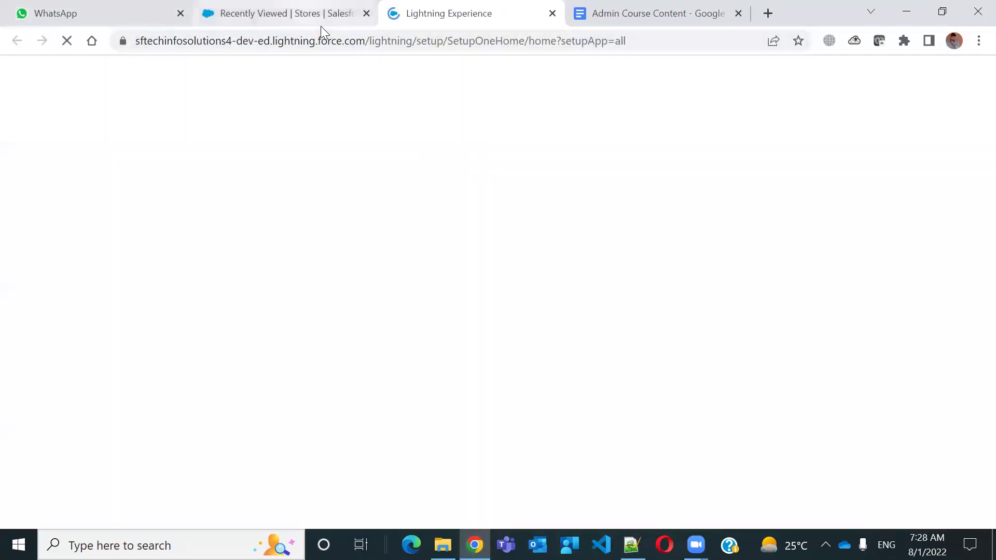
pyautogui.click(321, 23)
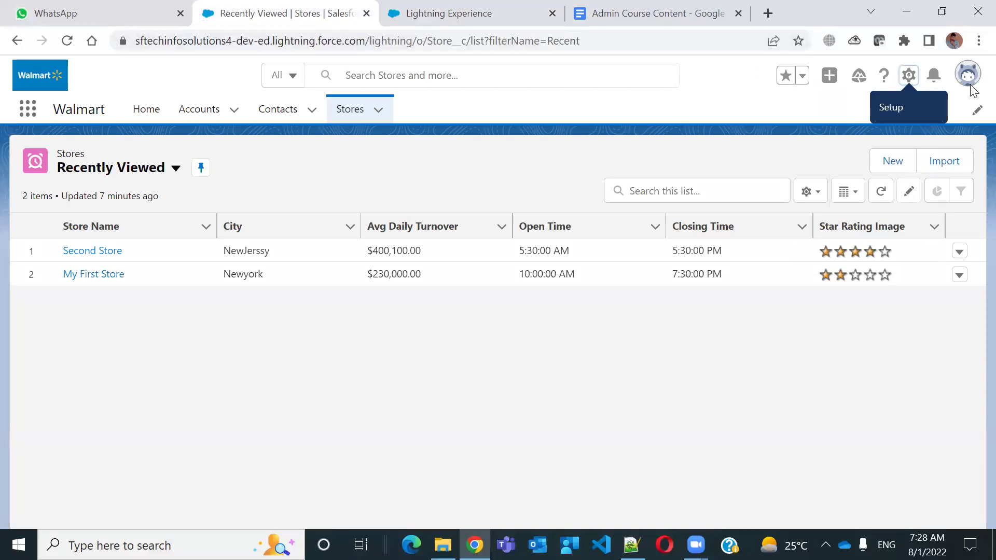
pyautogui.click(913, 74)
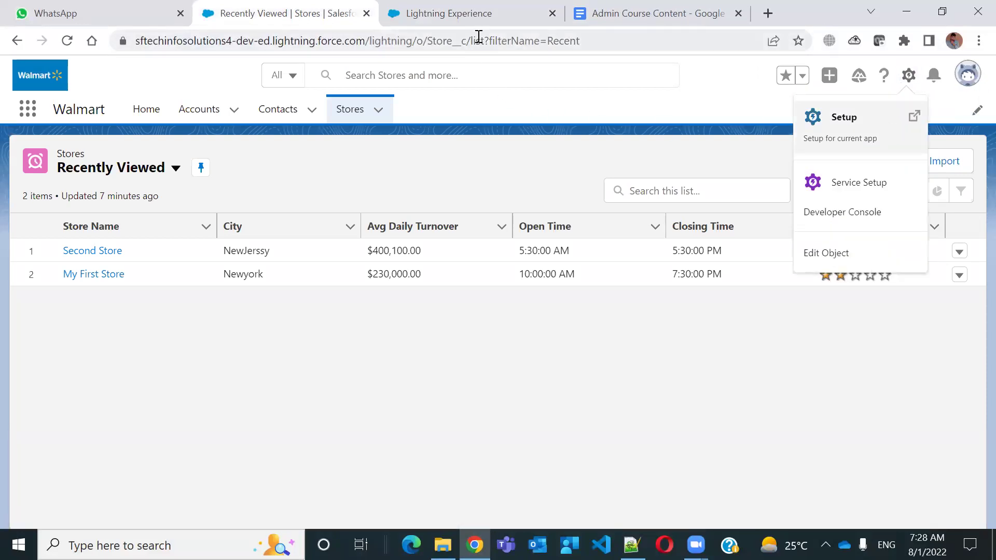
pyautogui.click(481, 20)
pyautogui.click(135, 149)
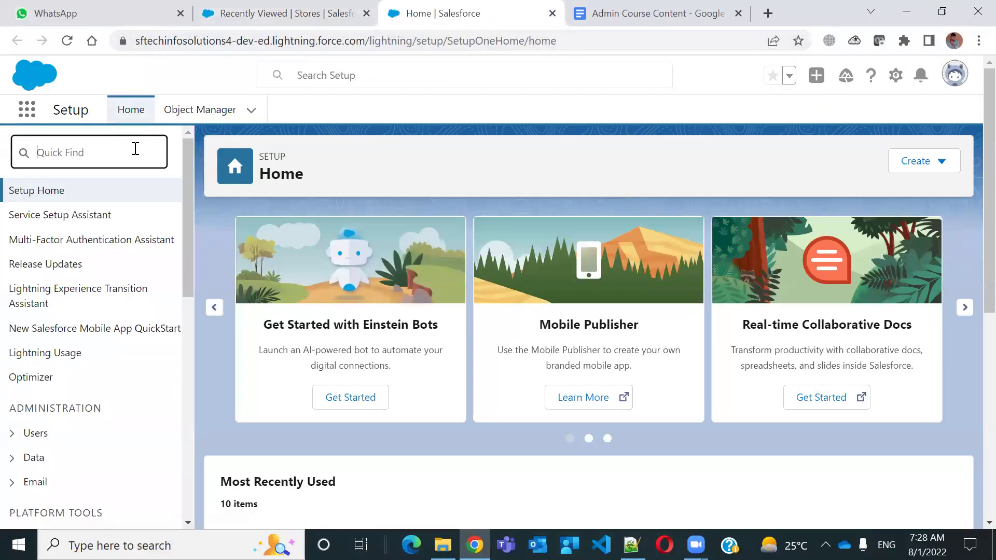
pyautogui.write('sharing')
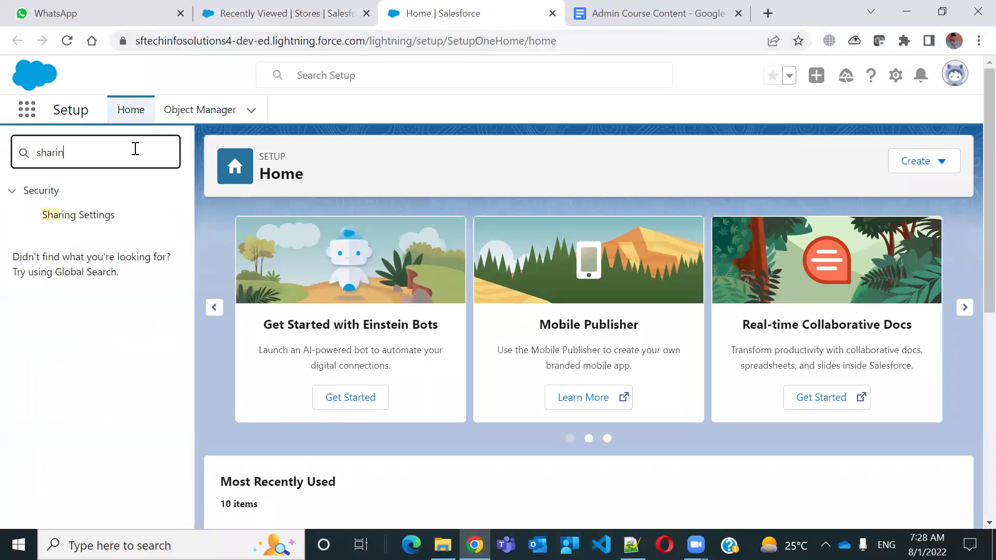
pyautogui.write(' sett')
pyautogui.click(85, 213)
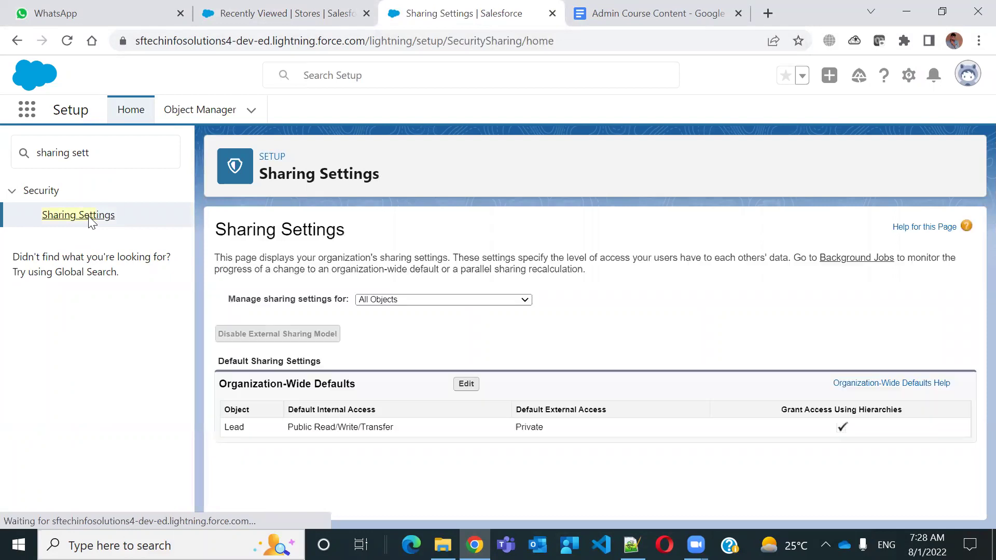
# Examine the objects listed under Organization-Wide Defaults, from Lead down to the custom Walmart objects
pyautogui.moveTo(359, 387); pyautogui.dragTo(210, 384)
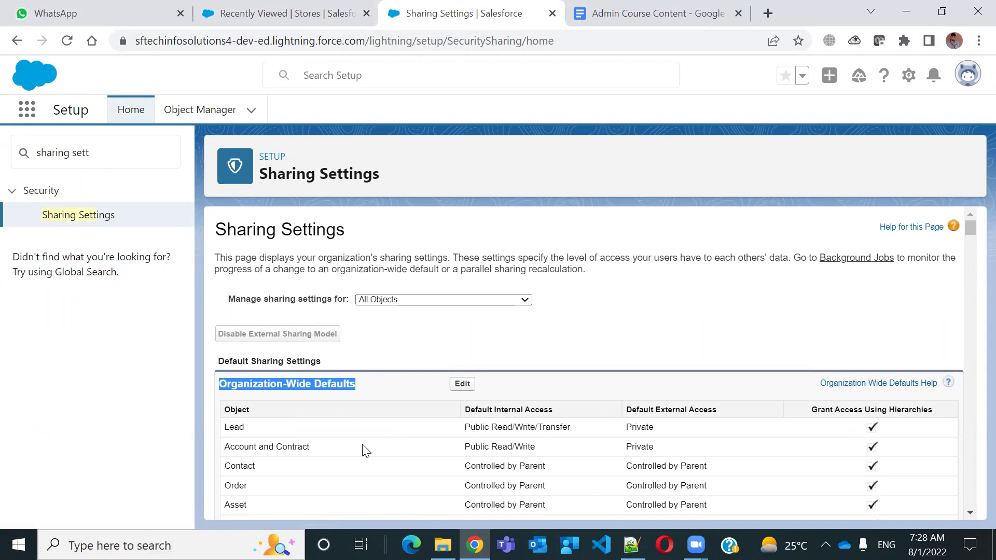
pyautogui.click(235, 427)
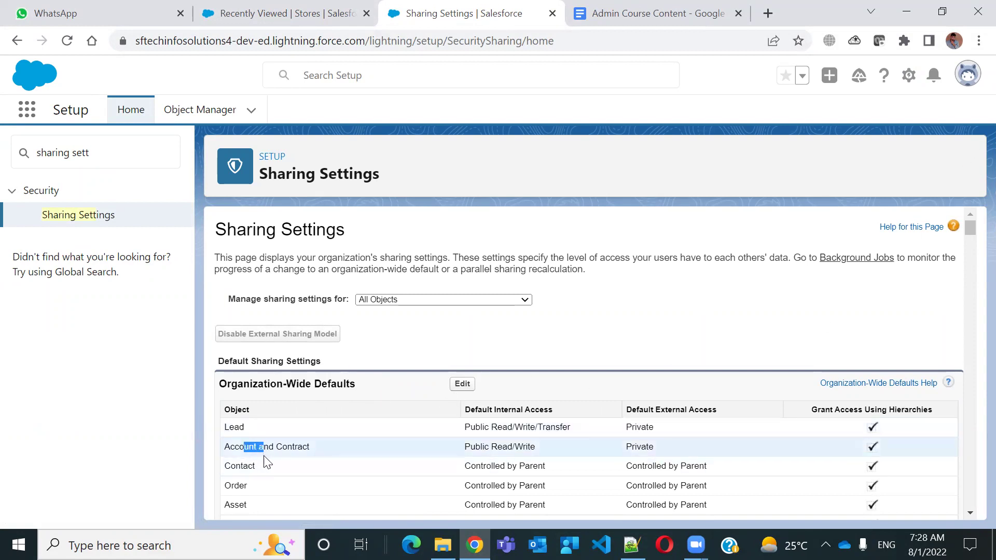
pyautogui.scroll(-10, 260, 456)
pyautogui.scroll(-18, 309, 475)
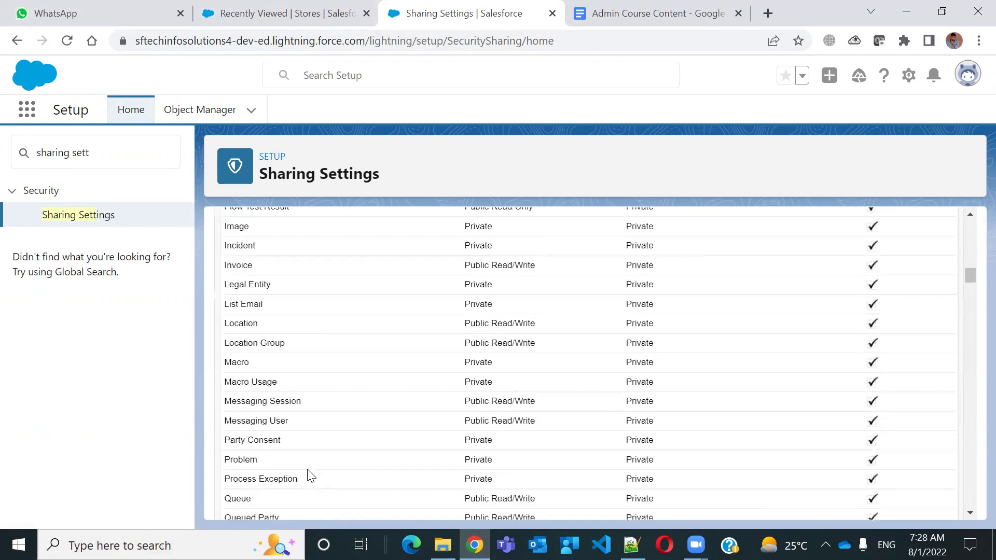
pyautogui.scroll(-5, 303, 464)
pyautogui.moveTo(299, 430); pyautogui.dragTo(371, 423)
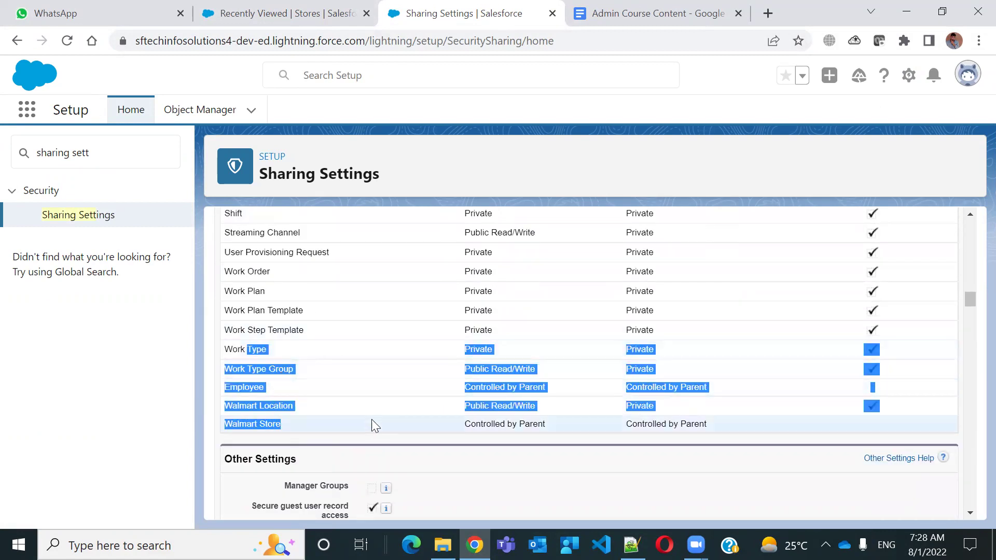
# Examine the Default Internal Access levels of the objects, including Private, Public Read/Write and Contact's Controlled by Parent
pyautogui.scroll(20, 482, 361)
pyautogui.moveTo(488, 410); pyautogui.dragTo(550, 404)
pyautogui.scroll(-5, 554, 397)
pyautogui.scroll(5, 558, 378)
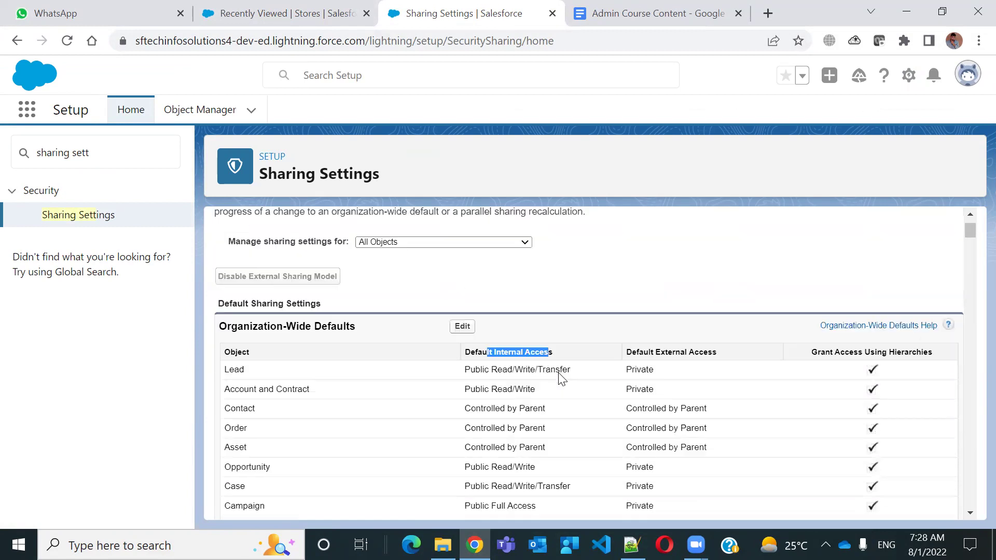
pyautogui.scroll(-15, 522, 444)
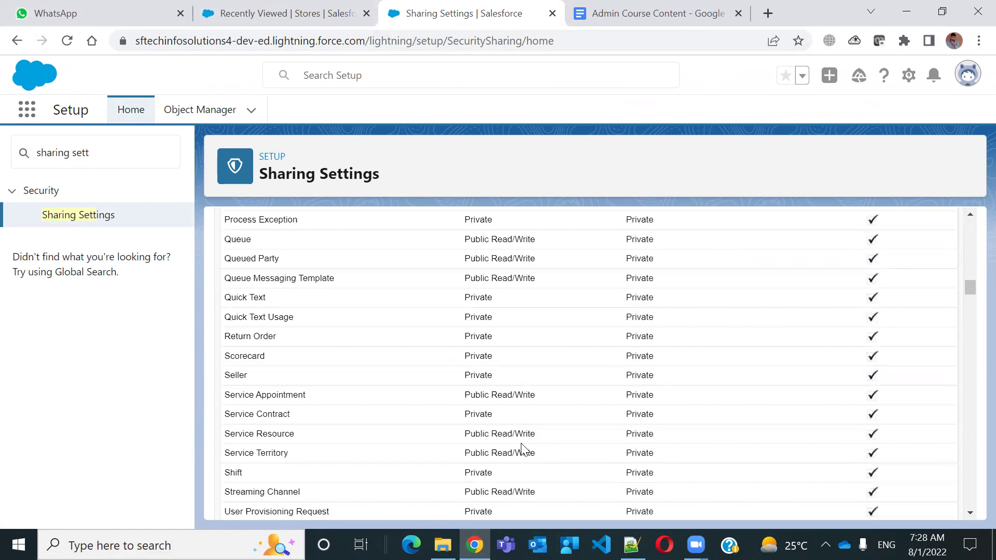
pyautogui.moveTo(479, 415)
pyautogui.mouseDown()
pyautogui.moveTo(494, 418)
pyautogui.moveTo(475, 396)
pyautogui.mouseUp()
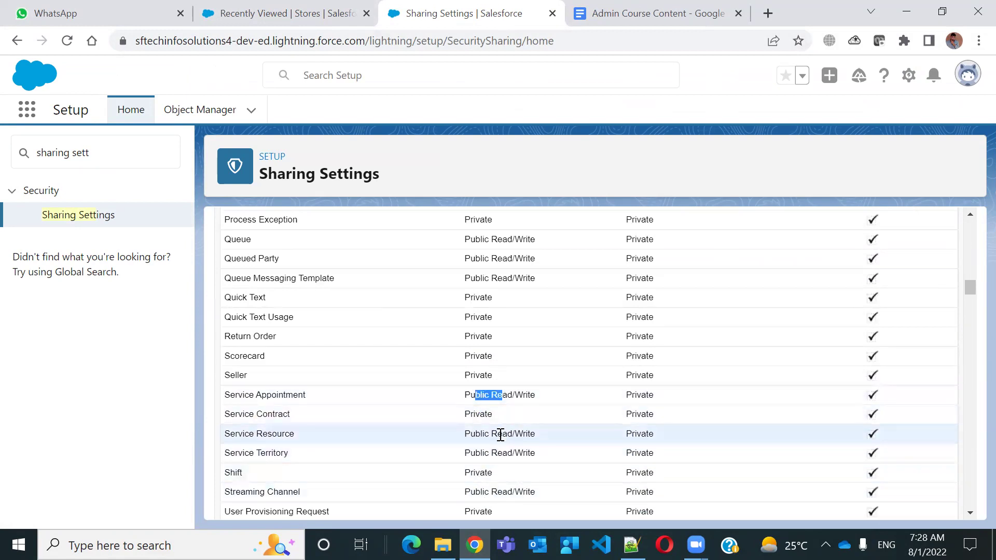
pyautogui.scroll(15, 501, 434)
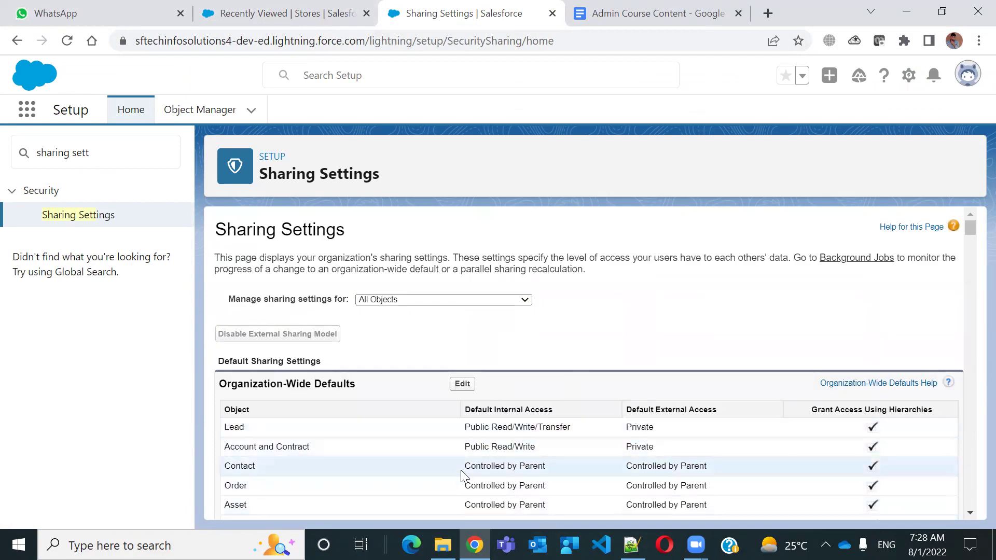
pyautogui.moveTo(466, 465); pyautogui.dragTo(545, 463)
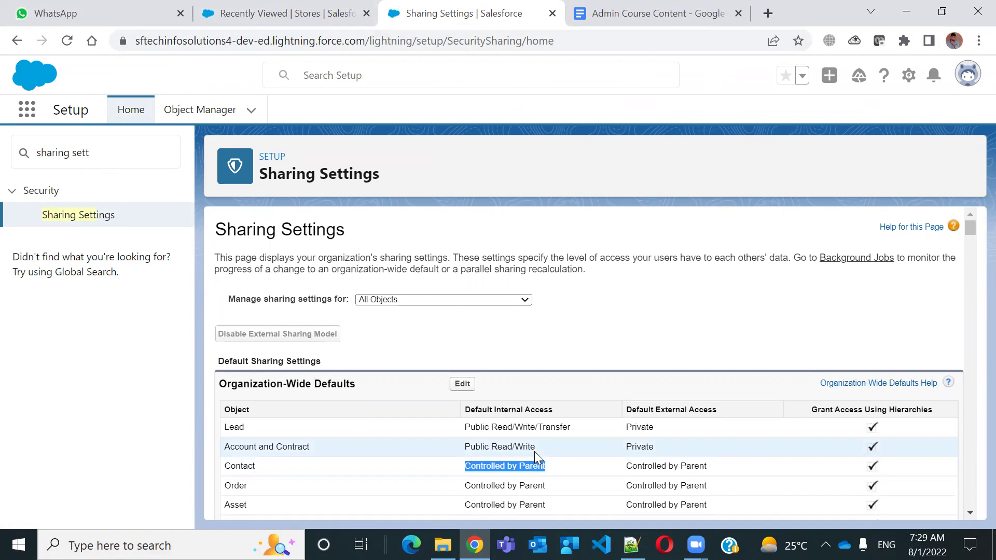
pyautogui.scroll(-5, 623, 431)
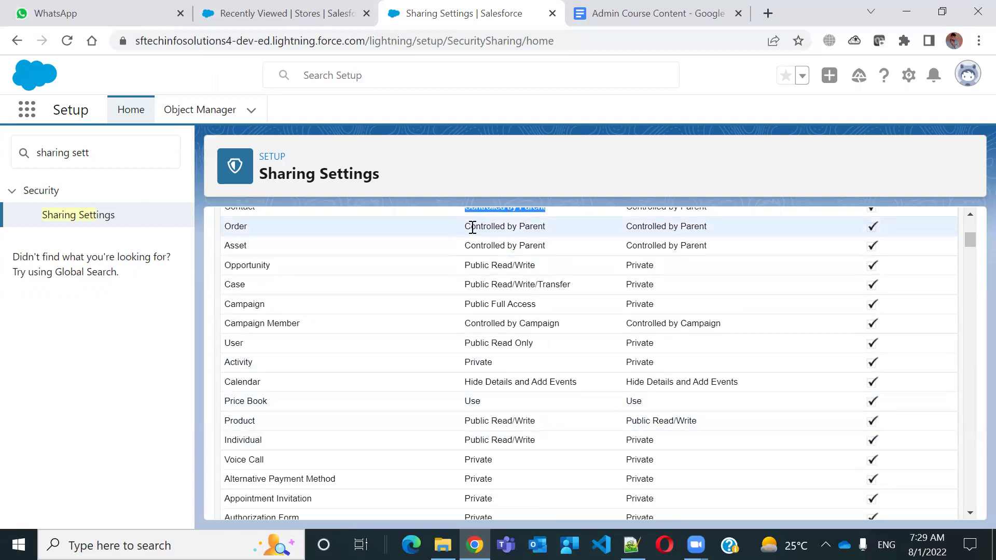
# Open the Organization-Wide Defaults for editing and view the Default Internal Access options offered for Order
pyautogui.moveTo(472, 227); pyautogui.dragTo(547, 227)
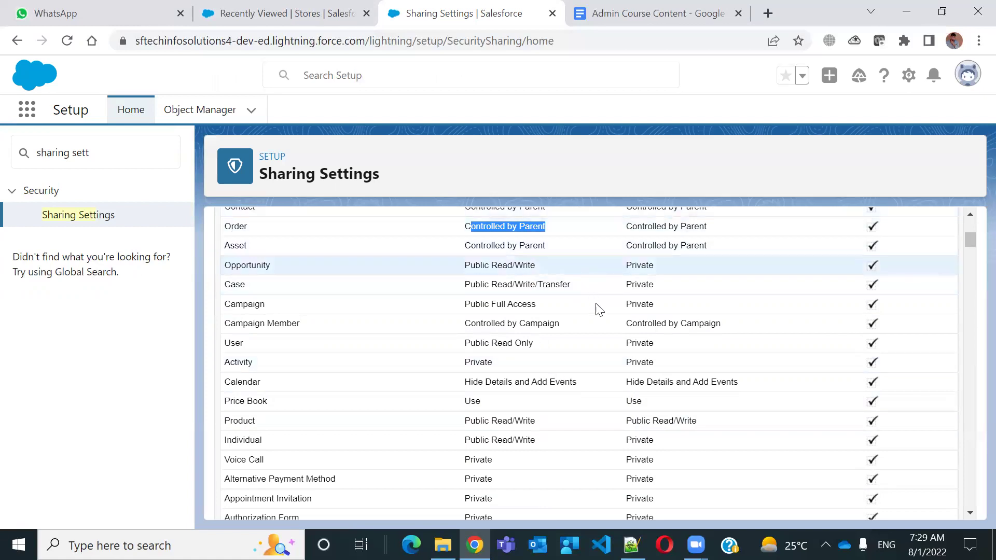
pyautogui.scroll(5, 586, 473)
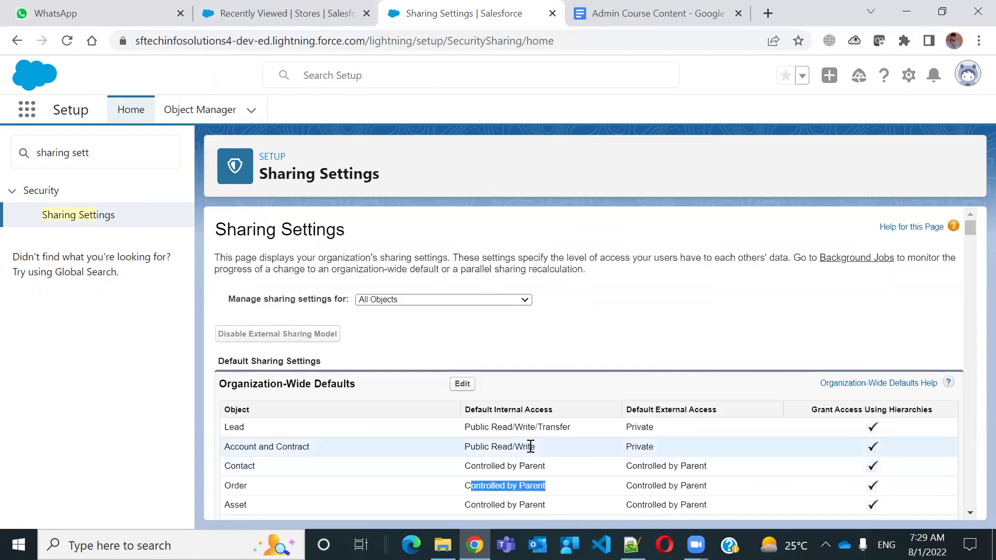
pyautogui.click(462, 384)
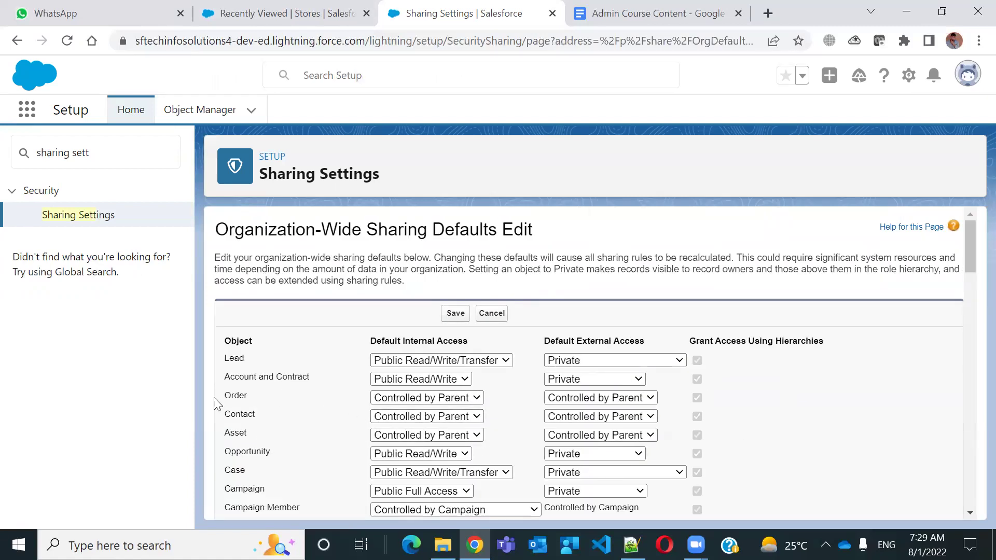
pyautogui.click(427, 398)
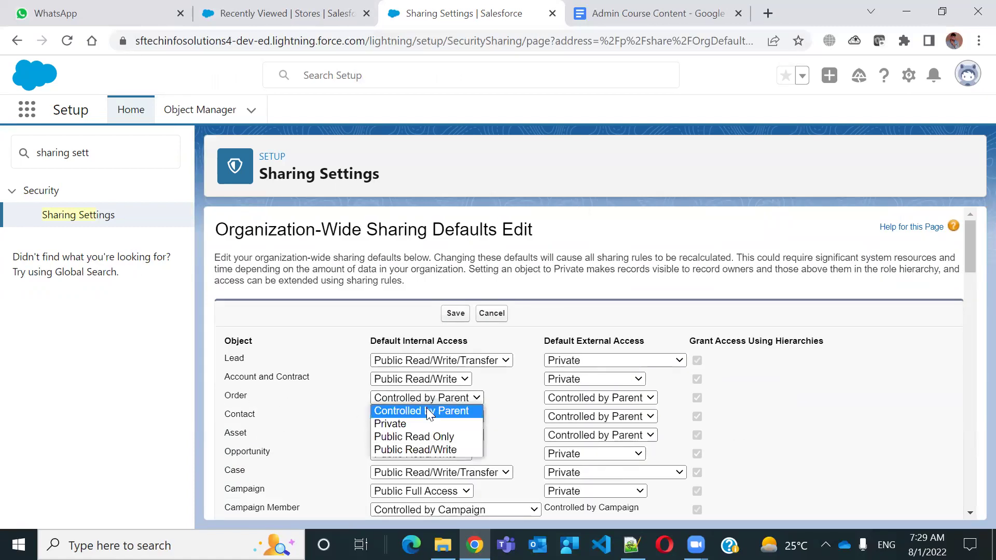
pyautogui.click(469, 412)
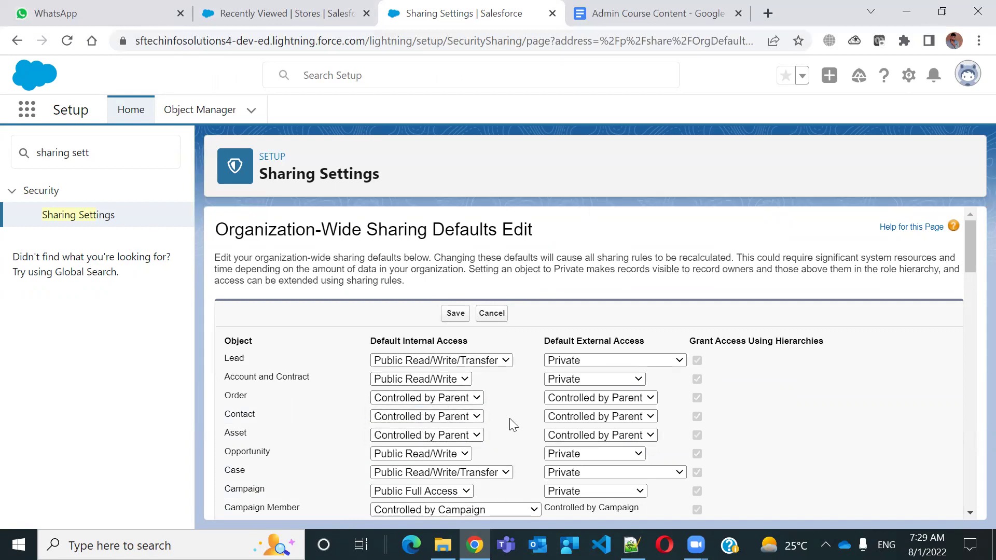
# Find the Walmart Location object at the end of the editable defaults, and cancel editing without changes
pyautogui.scroll(-20, 509, 422)
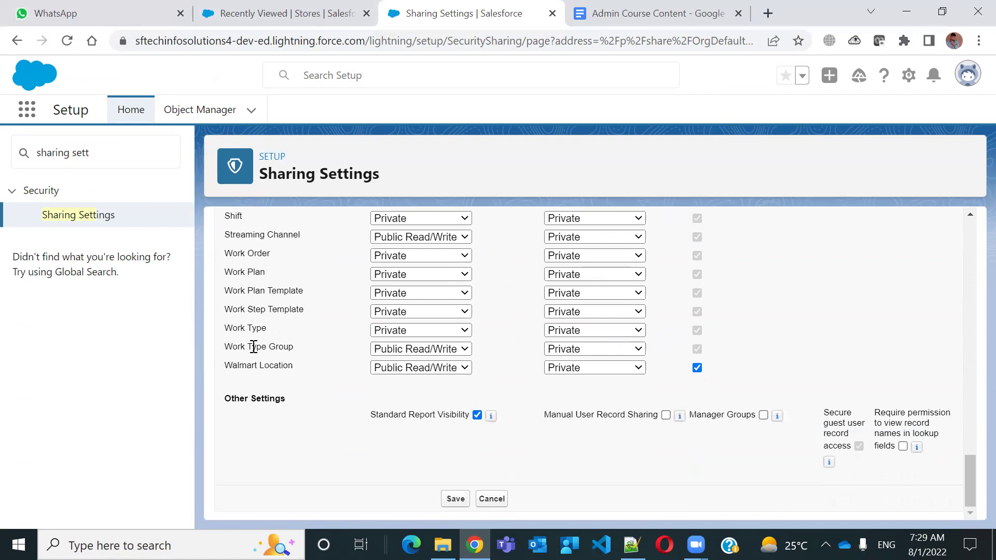
pyautogui.moveTo(224, 346); pyautogui.dragTo(320, 382)
pyautogui.click(320, 382)
pyautogui.moveTo(239, 366); pyautogui.dragTo(295, 372)
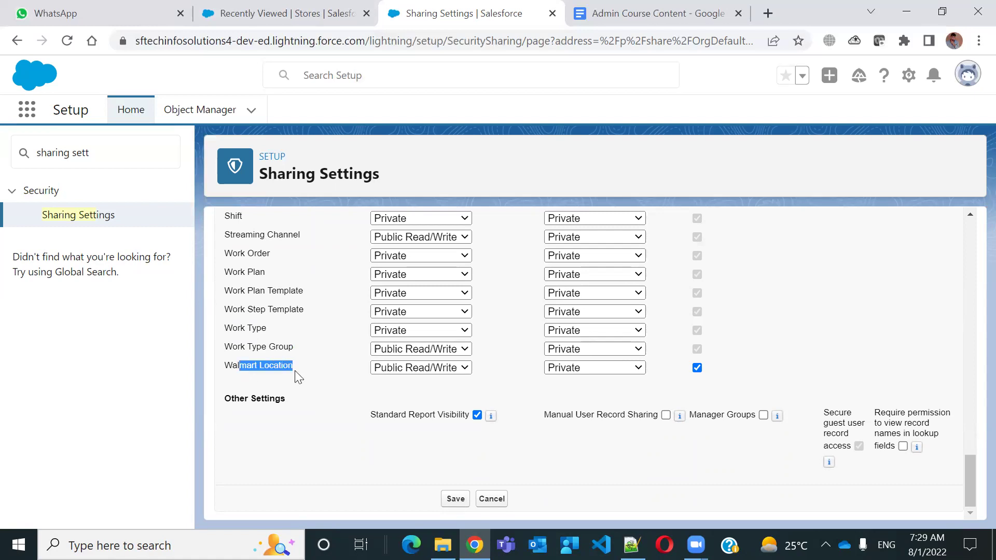
pyautogui.scroll(20, 329, 389)
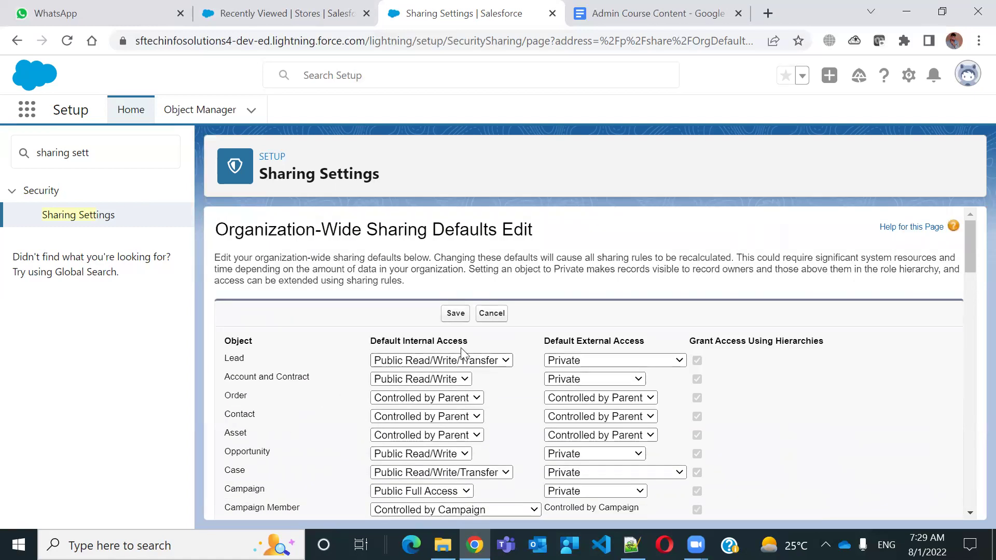
pyautogui.click(491, 315)
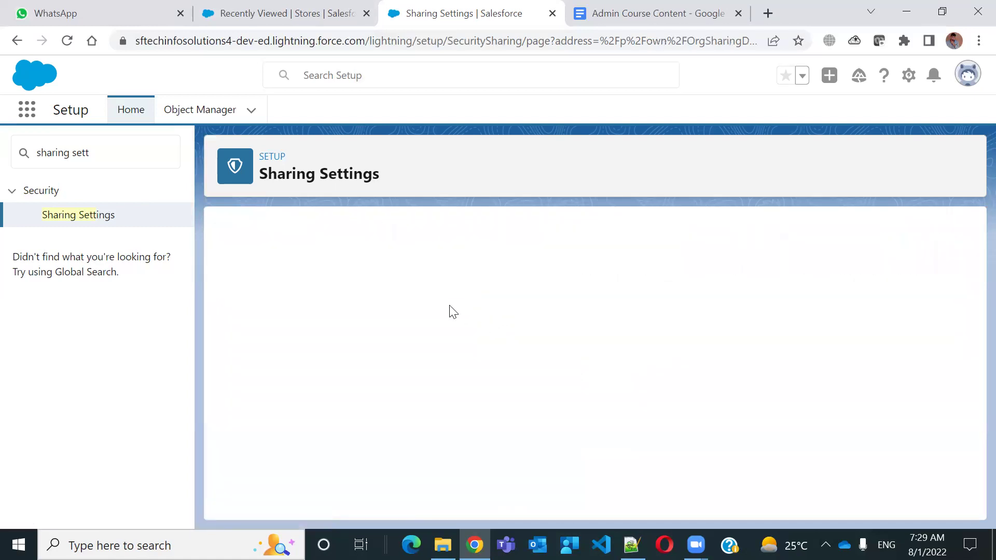
# Check the Default Internal Access of Walmart Store in the Organization-Wide Defaults list
pyautogui.scroll(-20, 430, 317)
pyautogui.scroll(4, 352, 351)
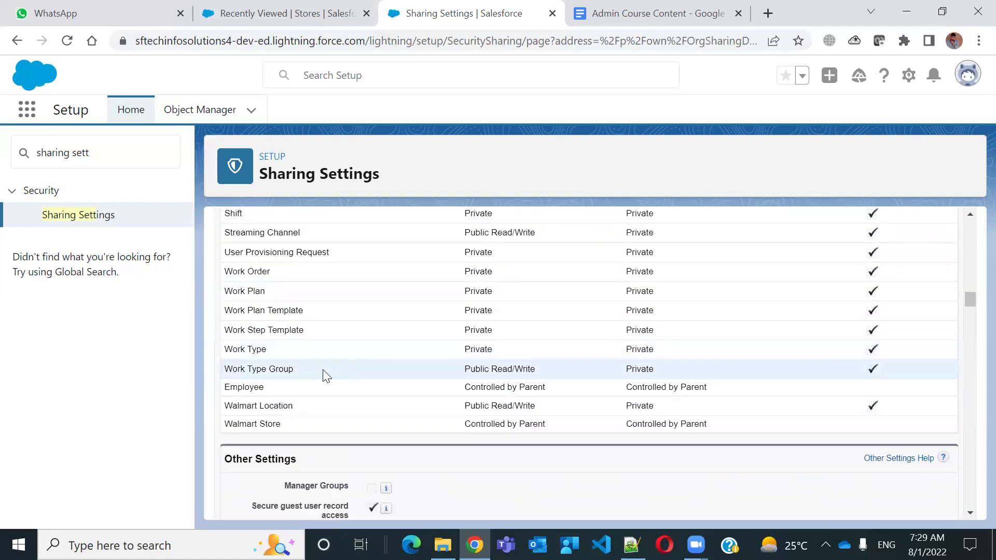
pyautogui.moveTo(258, 424); pyautogui.dragTo(328, 426)
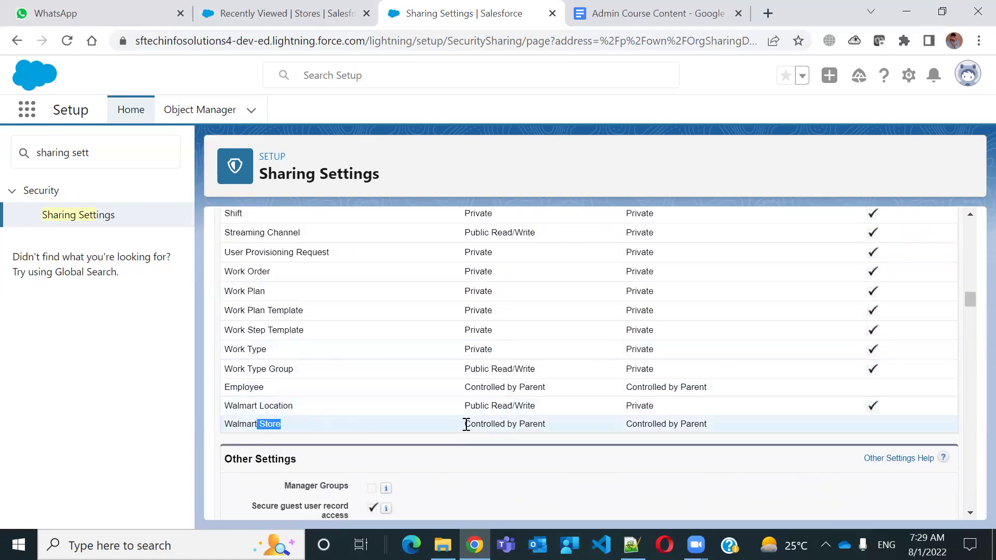
pyautogui.moveTo(464, 424); pyautogui.dragTo(560, 418)
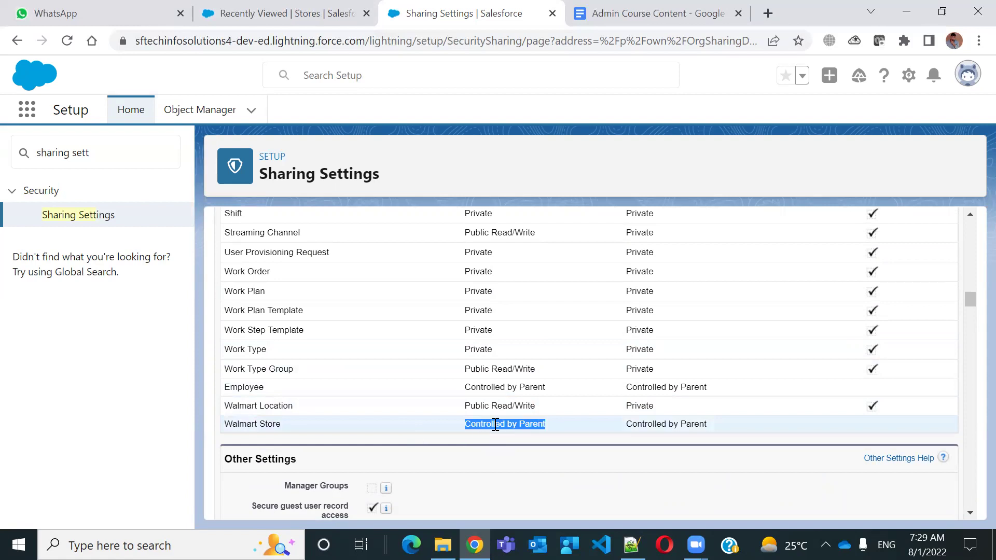
pyautogui.scroll(15, 495, 425)
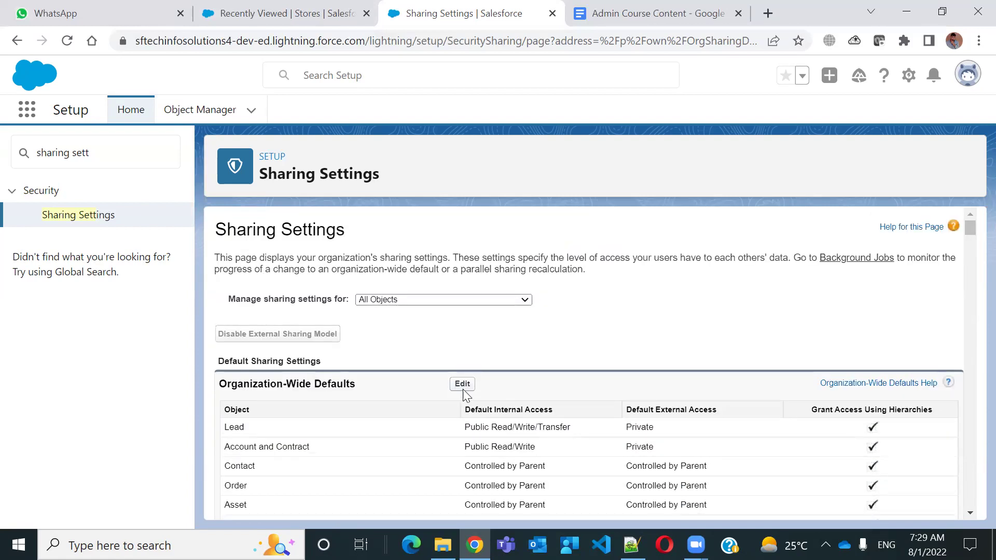
# Reopen the Organization-Wide Defaults for editing and review the access options for Order, Contact and Asset
pyautogui.click(462, 386)
pyautogui.scroll(-20, 529, 383)
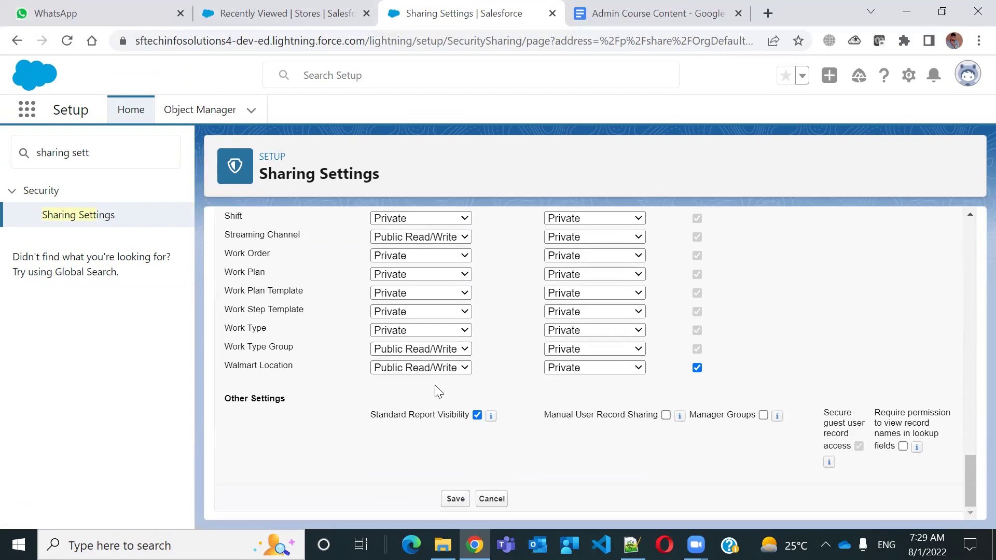
pyautogui.scroll(20, 427, 400)
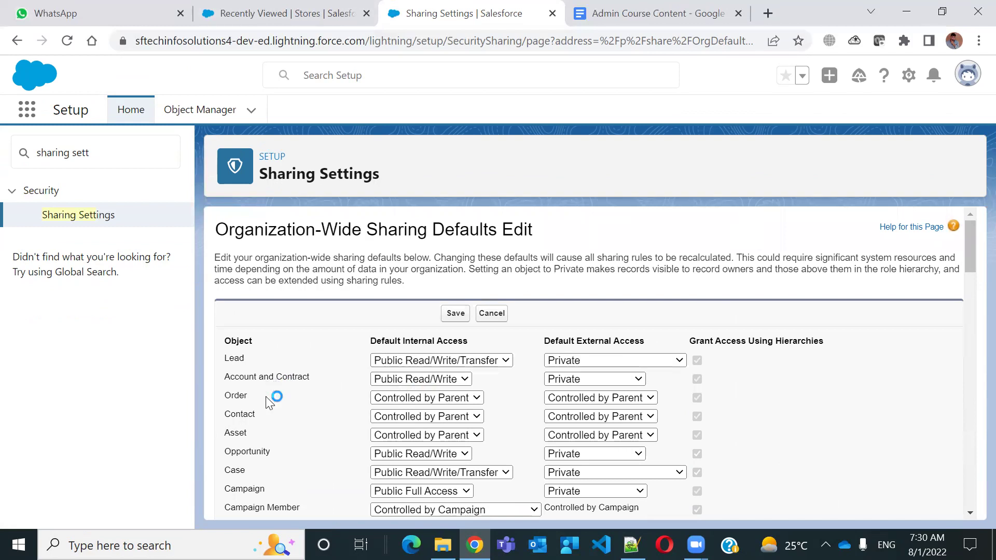
pyautogui.moveTo(235, 398); pyautogui.dragTo(267, 448)
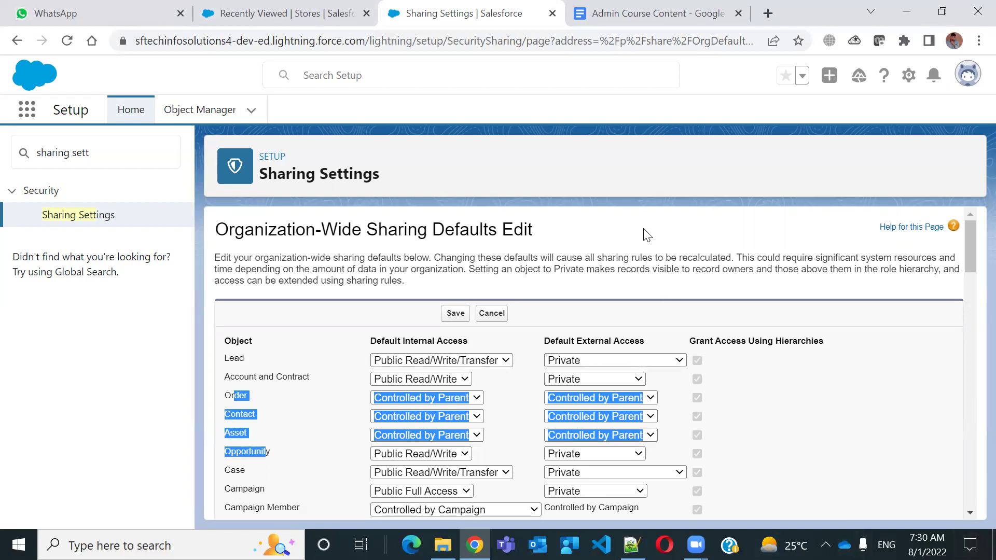
pyautogui.click(501, 406)
pyautogui.click(475, 398)
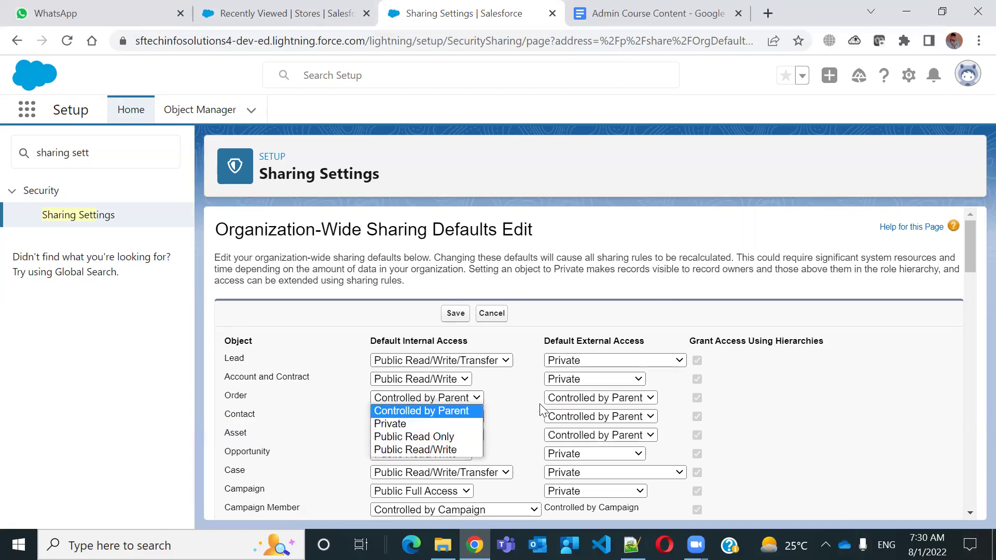
pyautogui.click(518, 399)
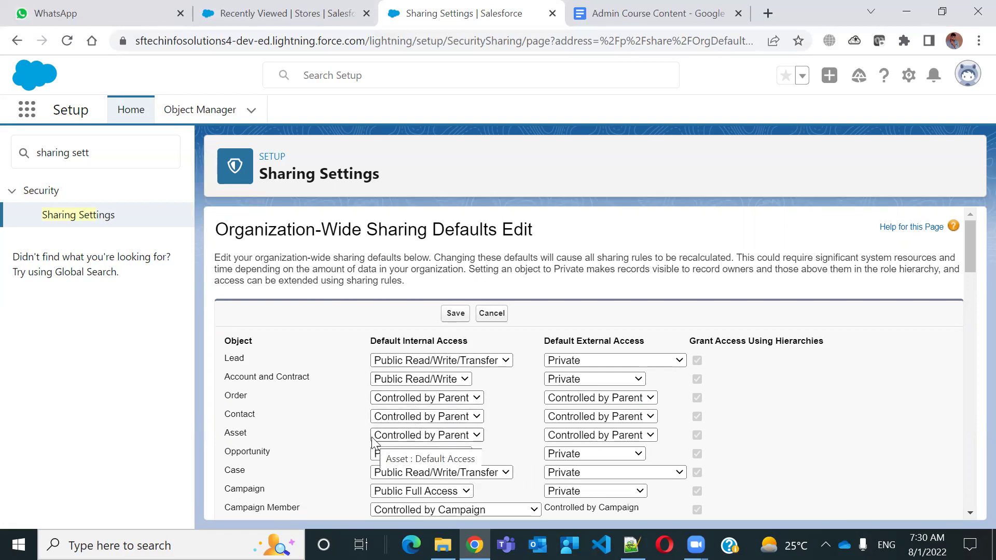
# Set Walmart Location's Default Internal Access to Private and save the sharing defaults
pyautogui.scroll(-20, 327, 428)
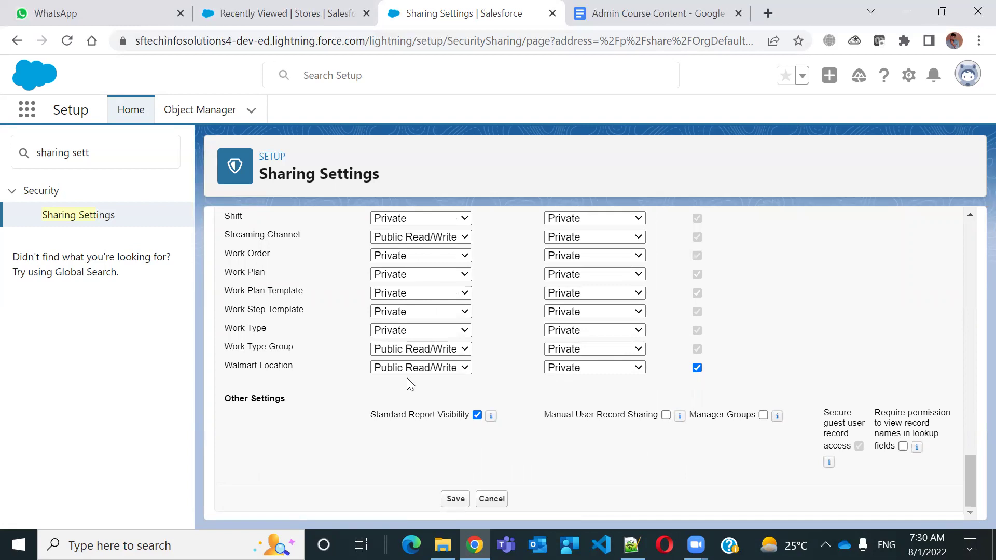
pyautogui.scroll(20, 411, 383)
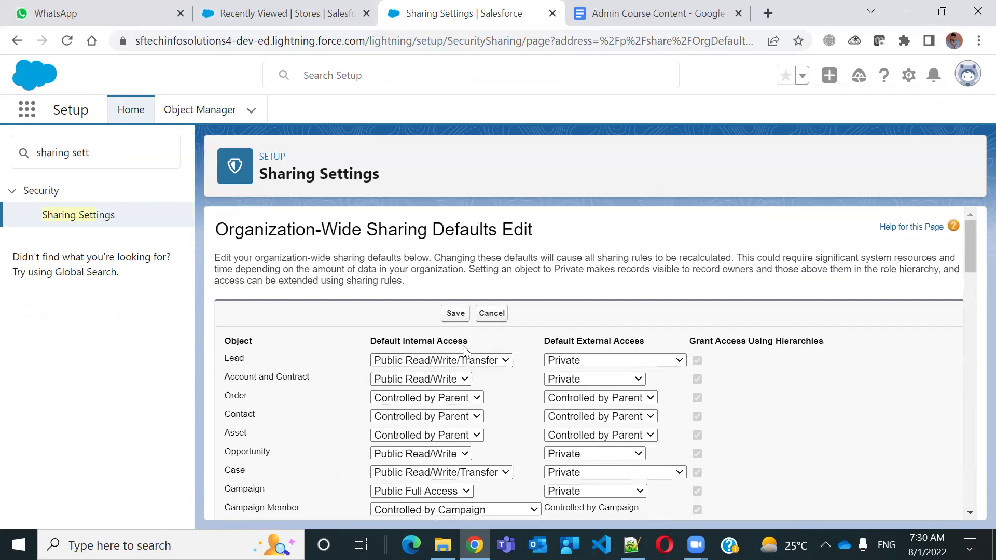
pyautogui.scroll(-20, 473, 309)
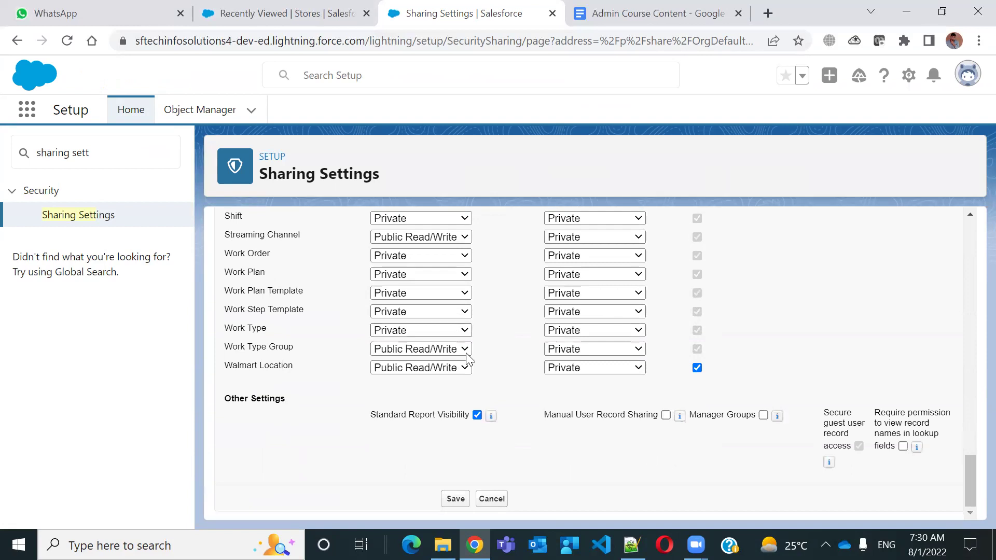
pyautogui.click(415, 367)
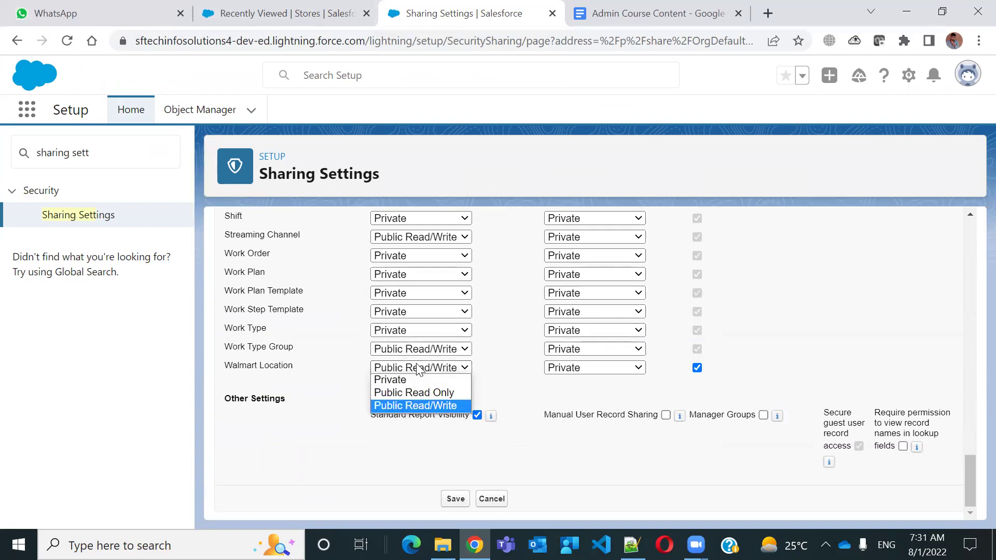
pyautogui.click(418, 380)
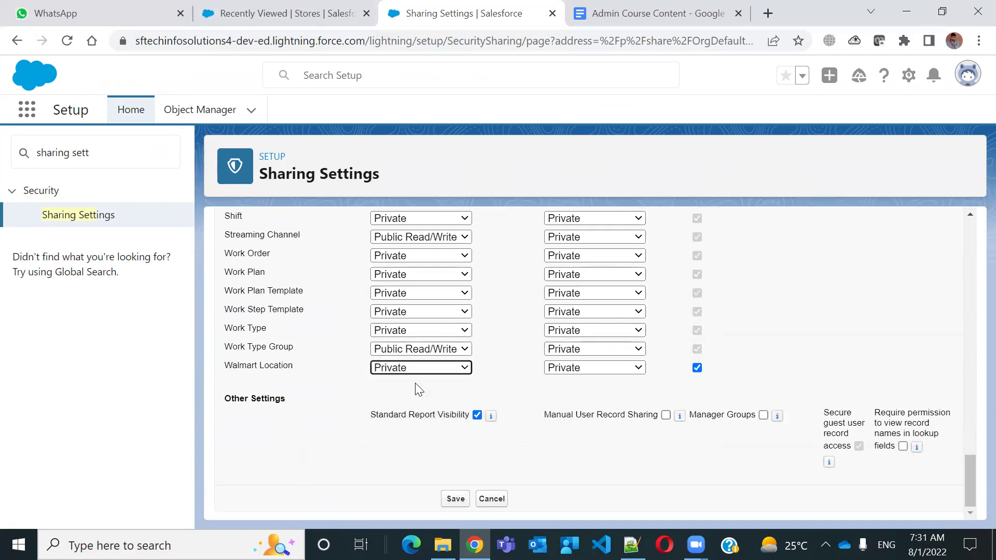
pyautogui.click(451, 505)
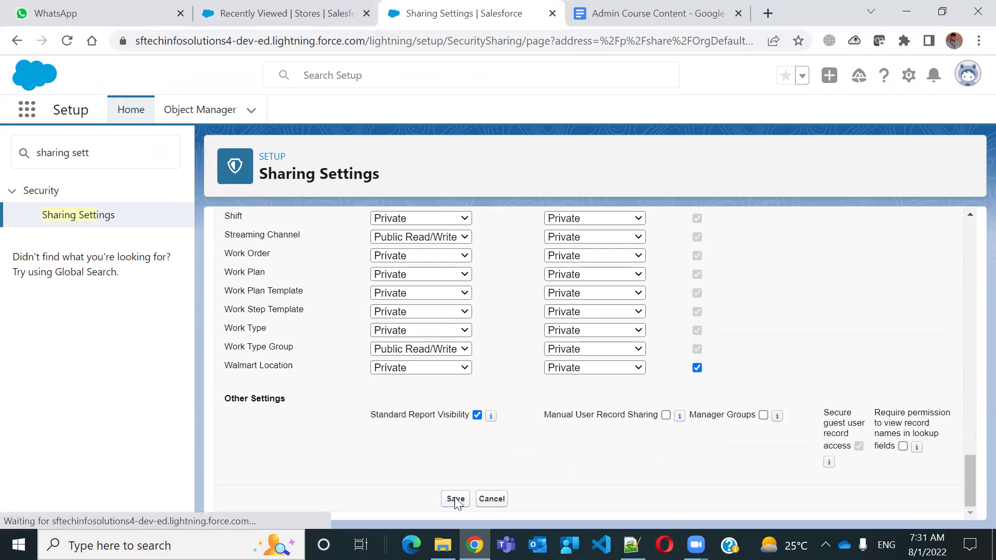
# Check Walmart Location's Default Internal Access in the saved defaults list and read the notice heading the Sharing Settings page
pyautogui.scroll(-20, 521, 350)
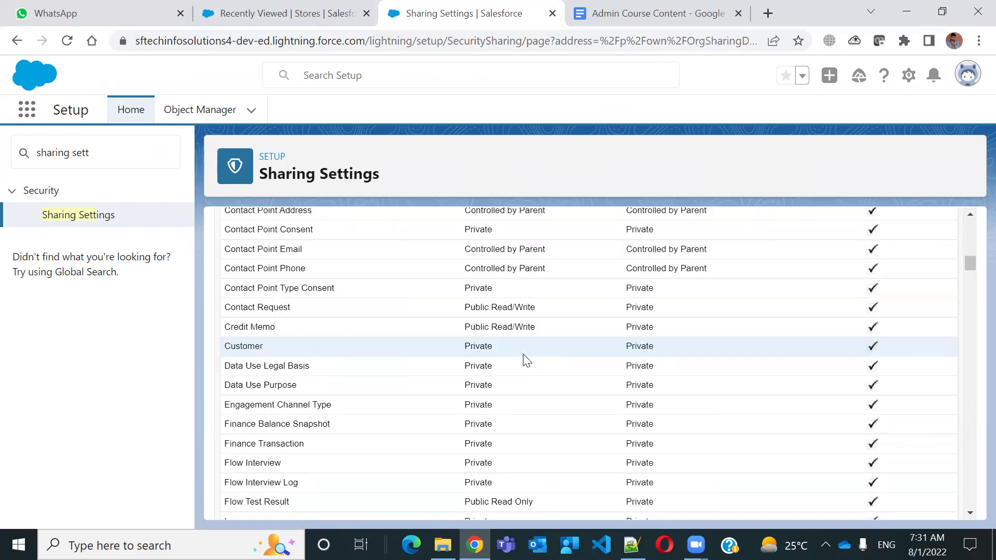
pyautogui.scroll(10, 521, 350)
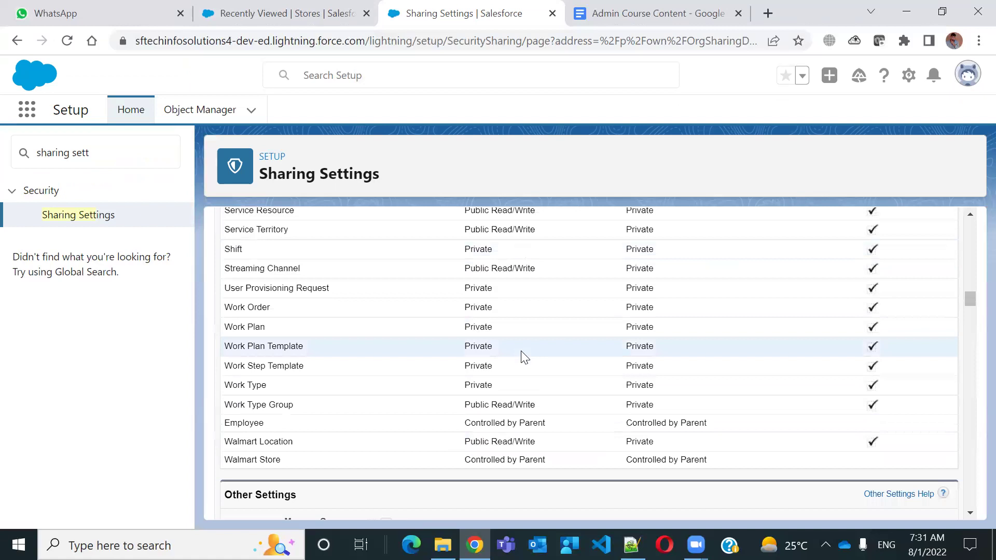
pyautogui.scroll(15, 522, 353)
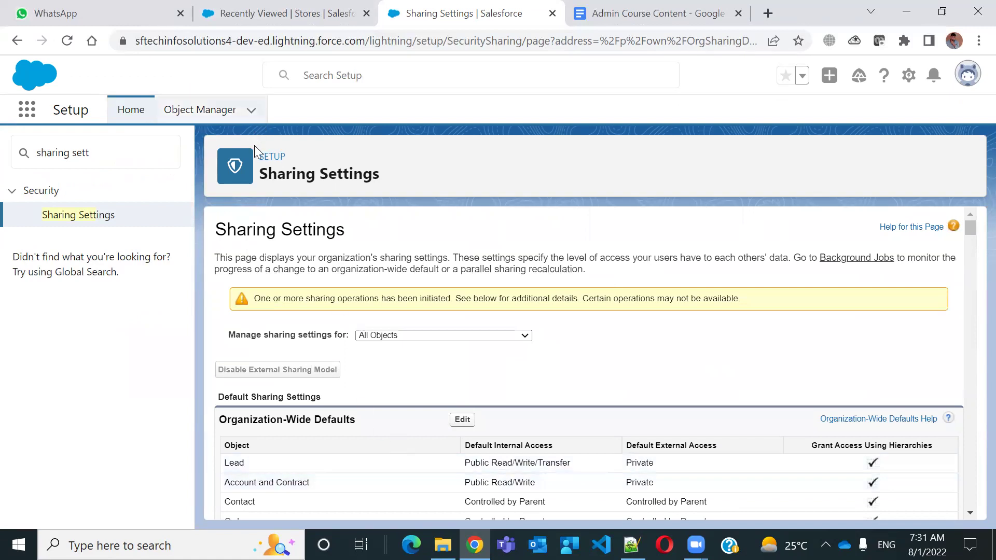
pyautogui.moveTo(259, 169); pyautogui.dragTo(470, 181)
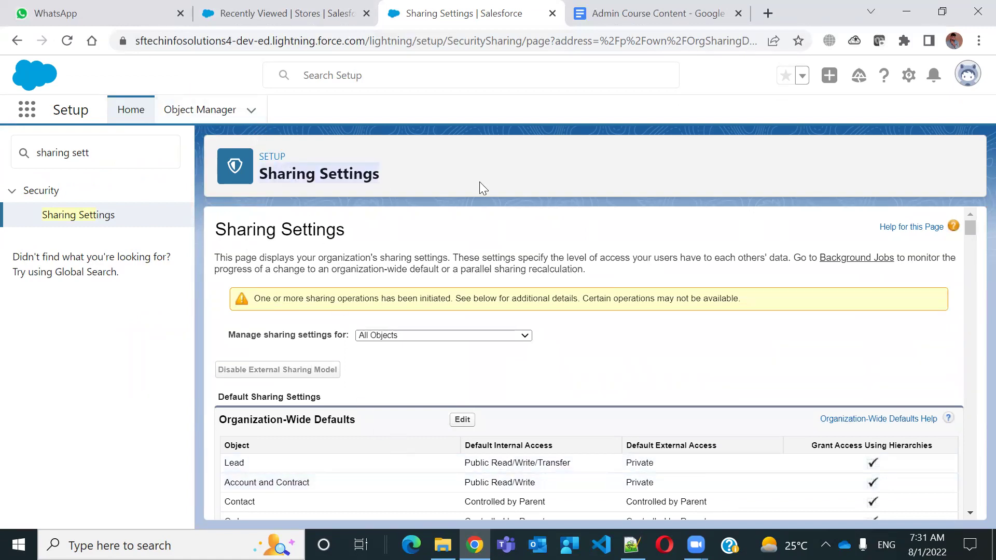
pyautogui.scroll(-20, 493, 222)
pyautogui.scroll(5, 582, 397)
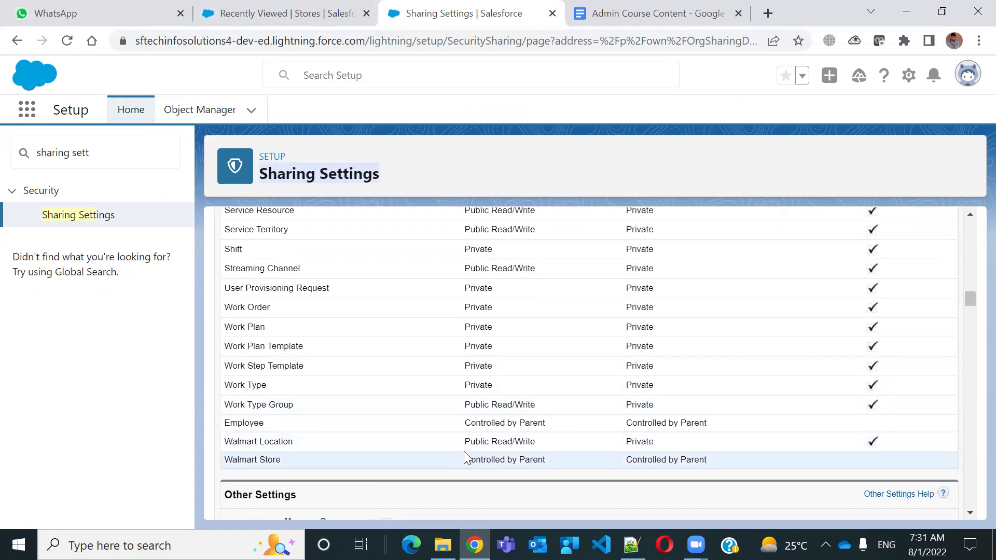
pyautogui.moveTo(465, 443); pyautogui.dragTo(540, 455)
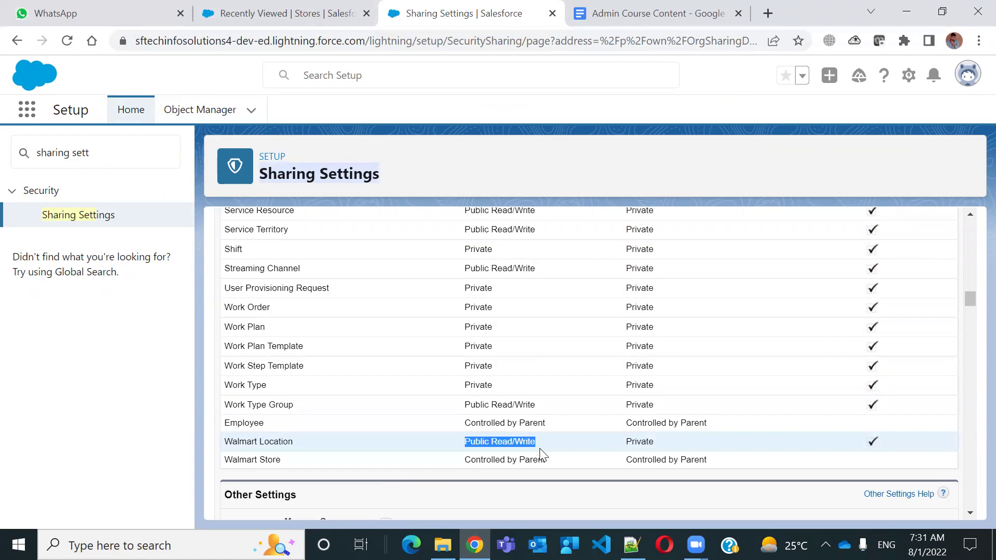
pyautogui.scroll(20, 540, 455)
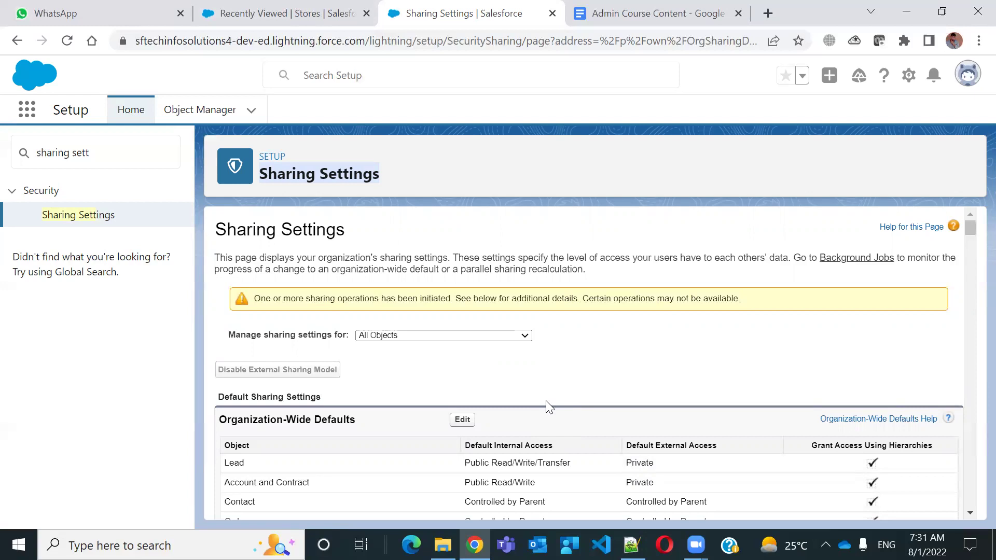
# Reload the Sharing Settings page and check Walmart Location's Default Internal Access again
pyautogui.click(67, 40)
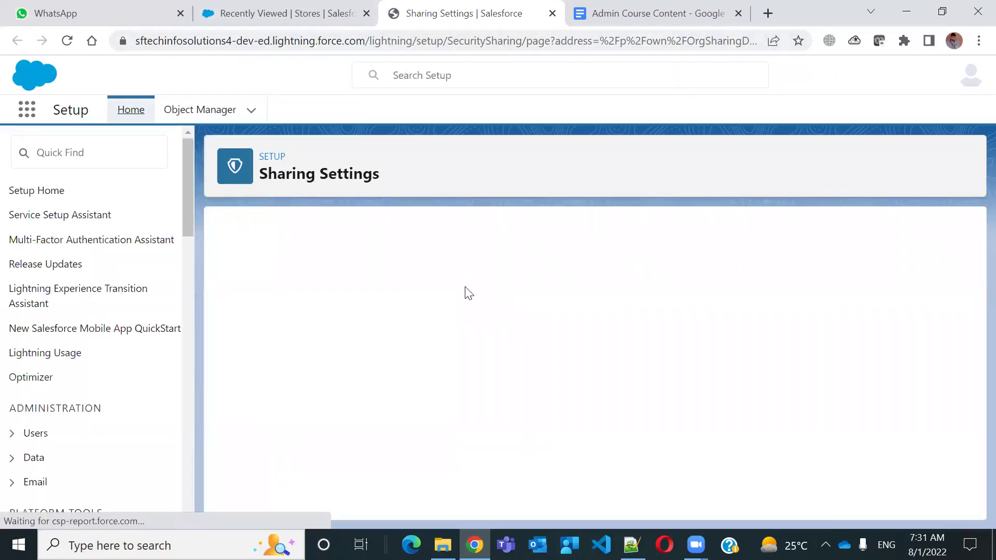
pyautogui.scroll(-20, 465, 293)
pyautogui.scroll(-10, 466, 293)
pyautogui.scroll(5, 466, 292)
pyautogui.moveTo(279, 406); pyautogui.dragTo(569, 418)
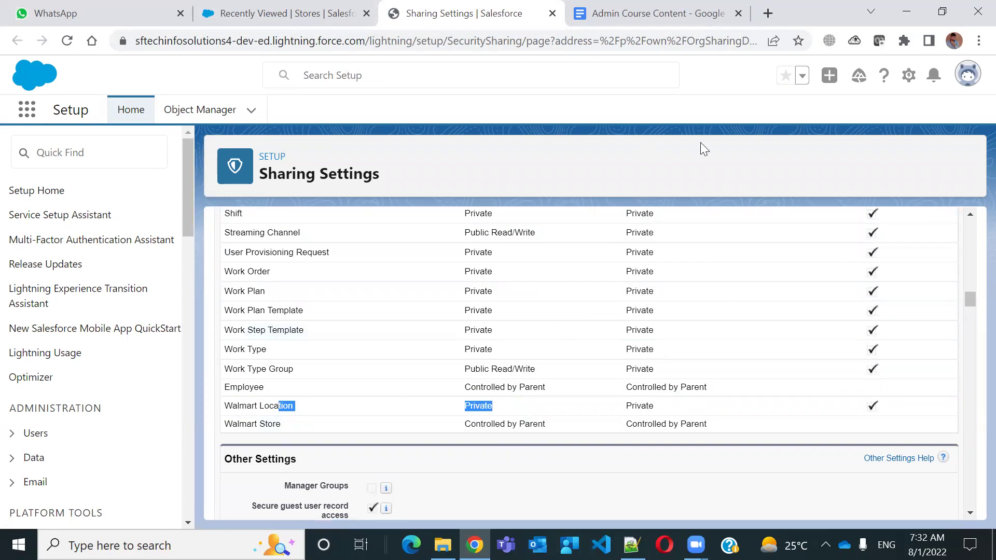
# Look over the Sharing Rules sections, switch to the Notepad++ notes, and select the "- Grant Access using Hirarchy" line
pyautogui.scroll(-5, 631, 233)
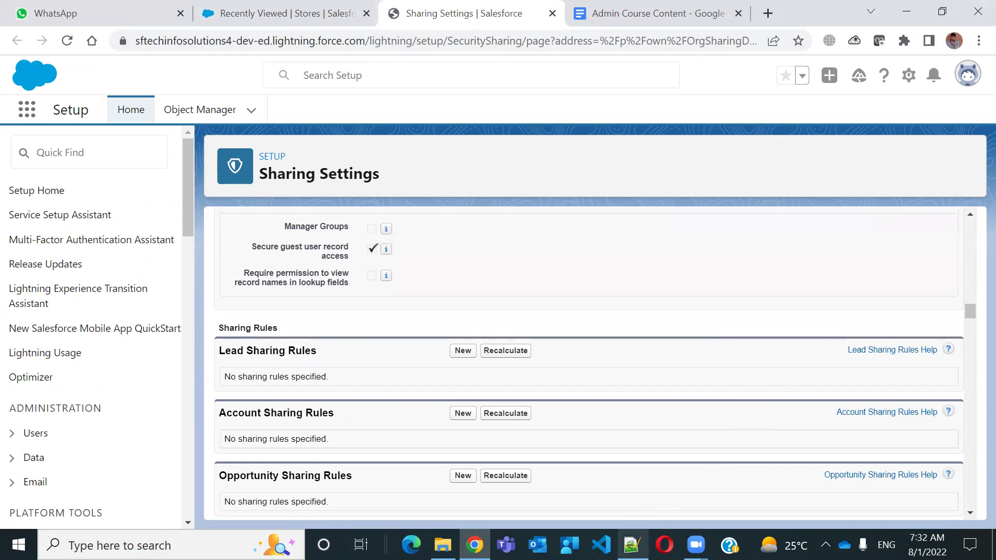
pyautogui.click(632, 545)
pyautogui.moveTo(234, 340); pyautogui.dragTo(24, 342)
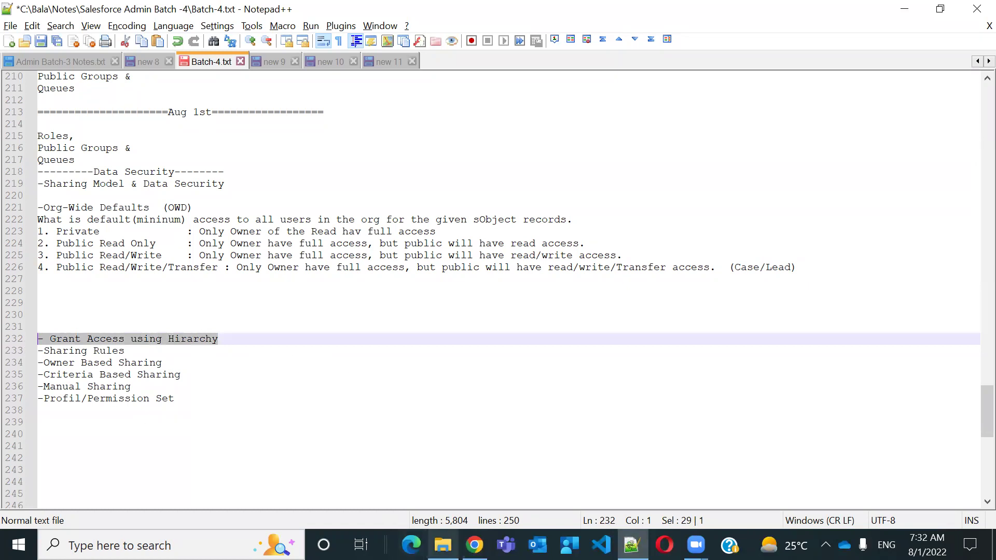
# Switch to Chrome and highlight the Grant Access Using Hierarchies column heading in the Organization-Wide Defaults list
pyautogui.click(474, 544)
pyautogui.scroll(15, 579, 363)
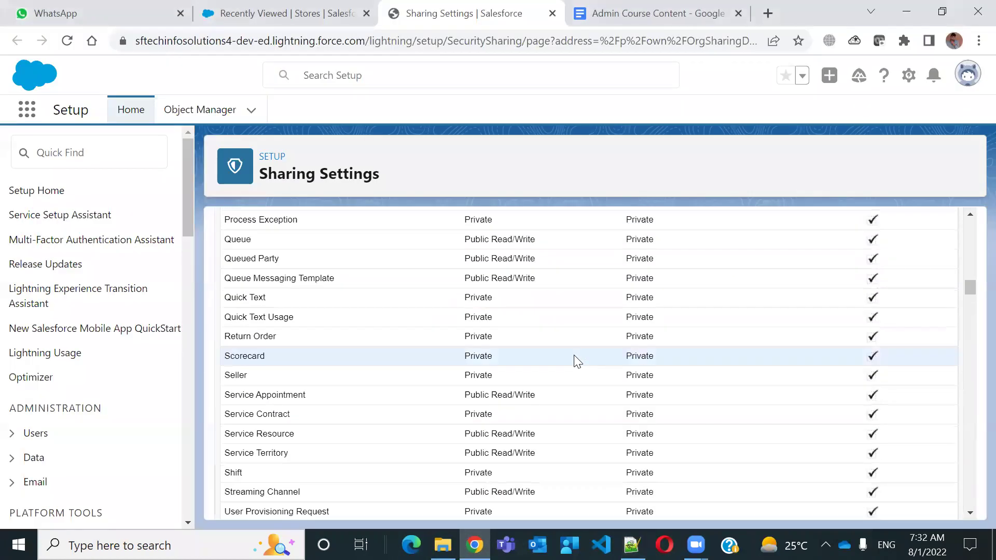
pyautogui.scroll(10, 577, 362)
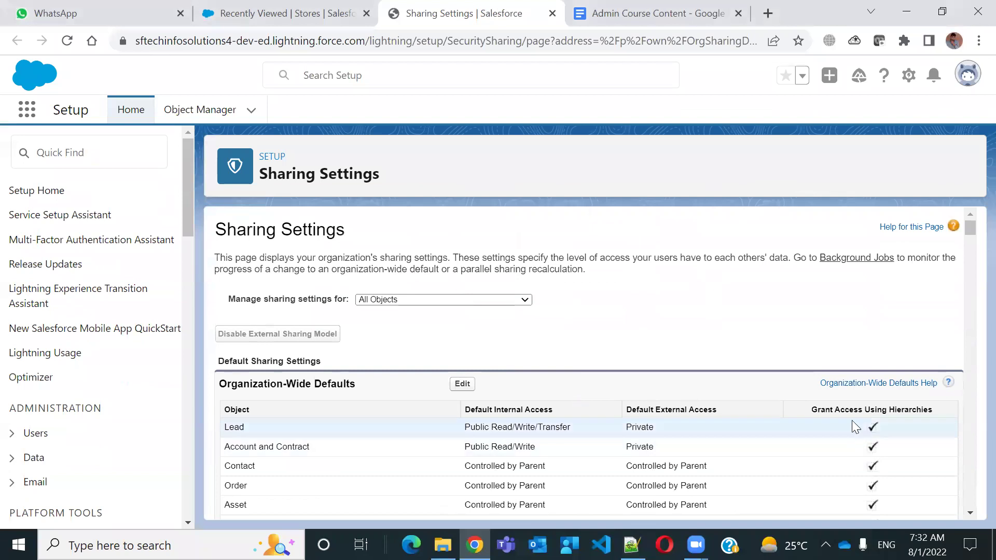
pyautogui.moveTo(811, 410); pyautogui.dragTo(940, 418)
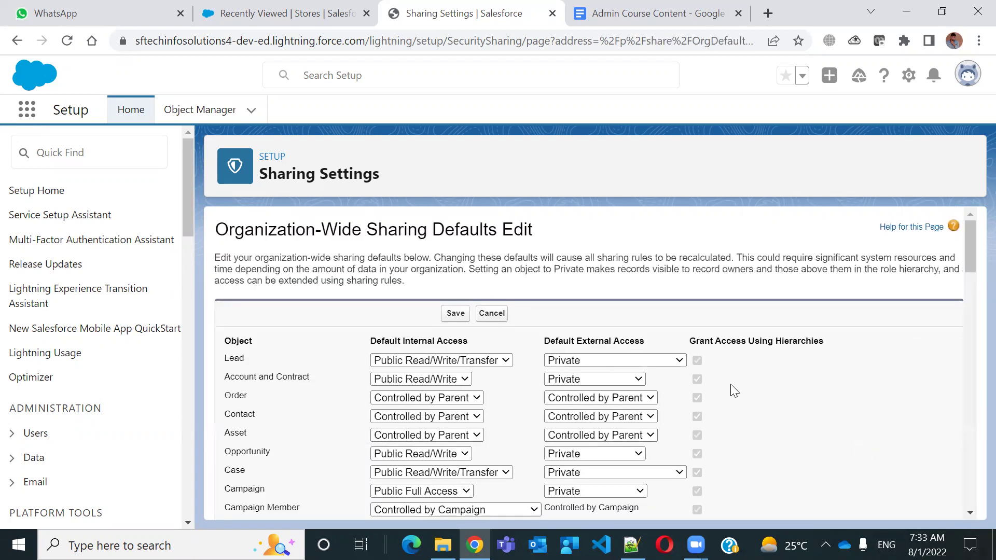
# Toggle Walmart Location's Grant Access Using Hierarchies option in the Organization-Wide Sharing Defaults and save
pyautogui.scroll(-20, 698, 357)
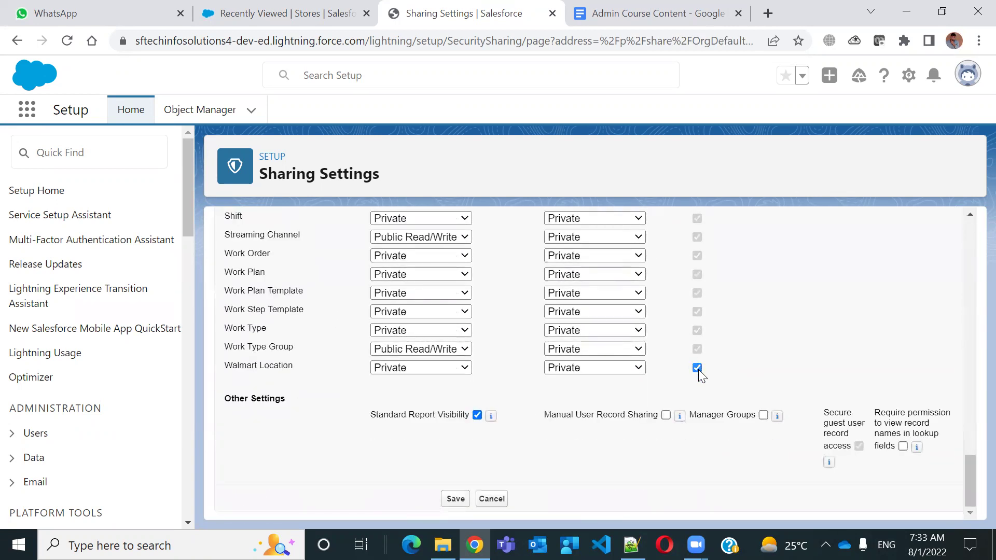
pyautogui.click(697, 368)
pyautogui.scroll(4, 695, 307)
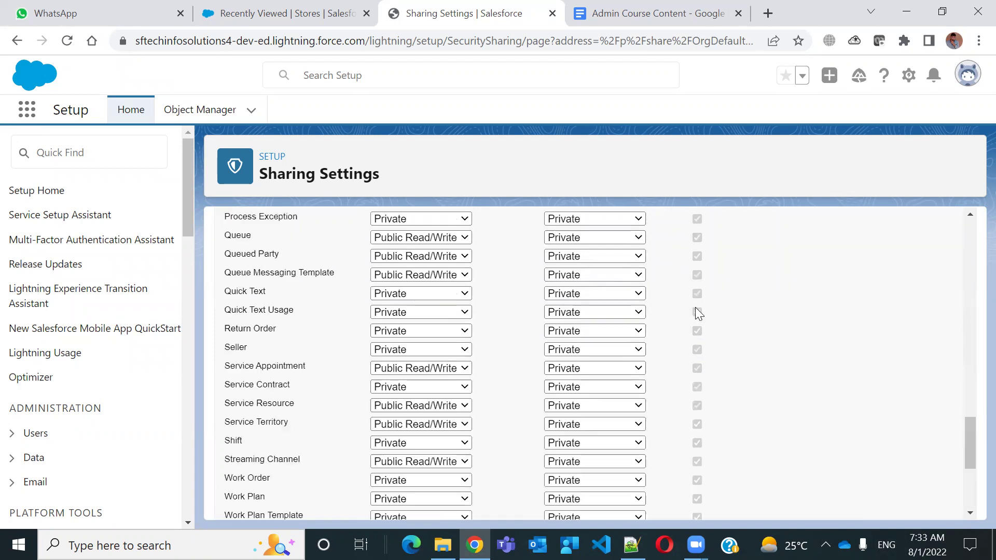
pyautogui.scroll(20, 695, 307)
pyautogui.scroll(5, 500, 350)
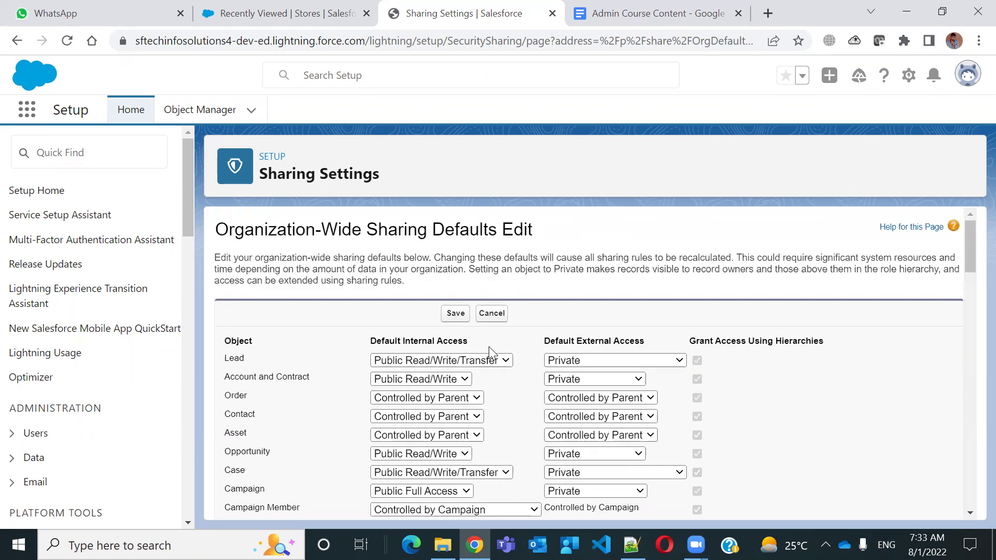
pyautogui.click(456, 313)
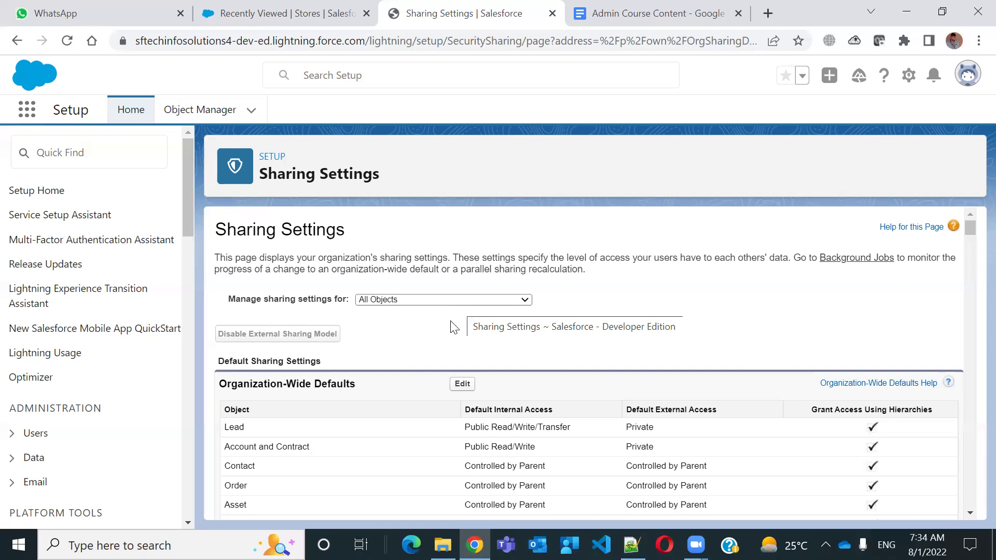
# Check Walmart Location's Grant Access Using Hierarchies setting in the saved defaults list and look over the Sharing Rules sections
pyautogui.scroll(-10, 446, 335)
pyautogui.scroll(-15, 446, 335)
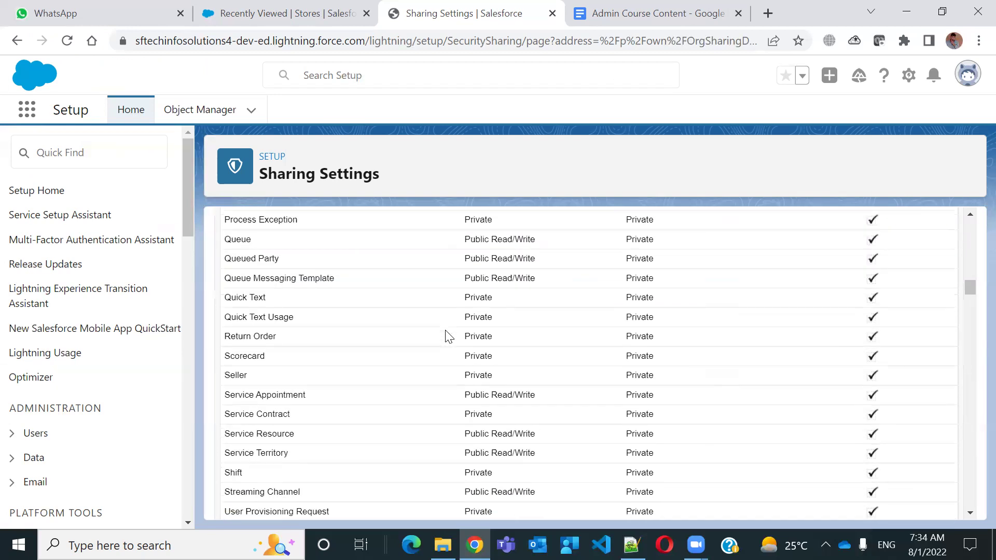
pyautogui.scroll(5, 446, 335)
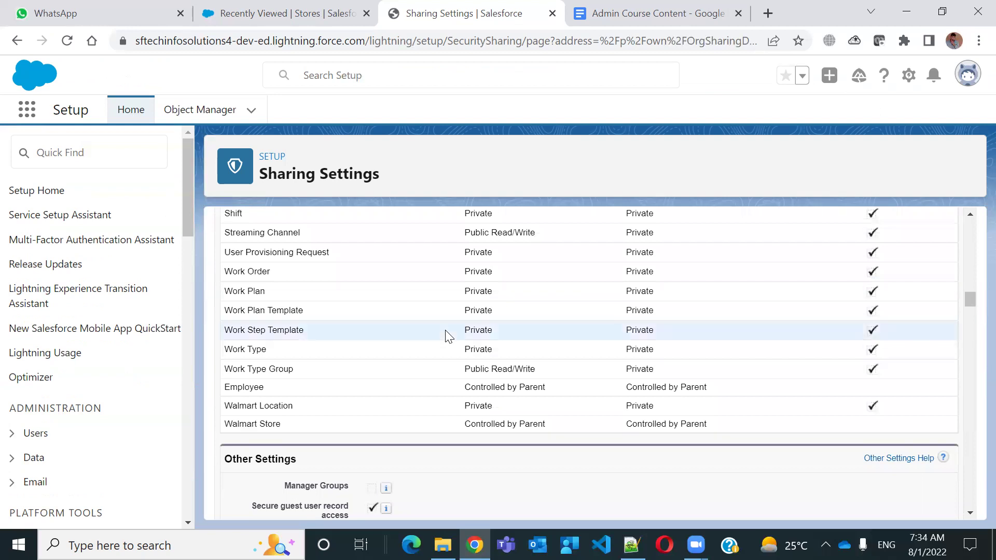
pyautogui.scroll(-5, 447, 336)
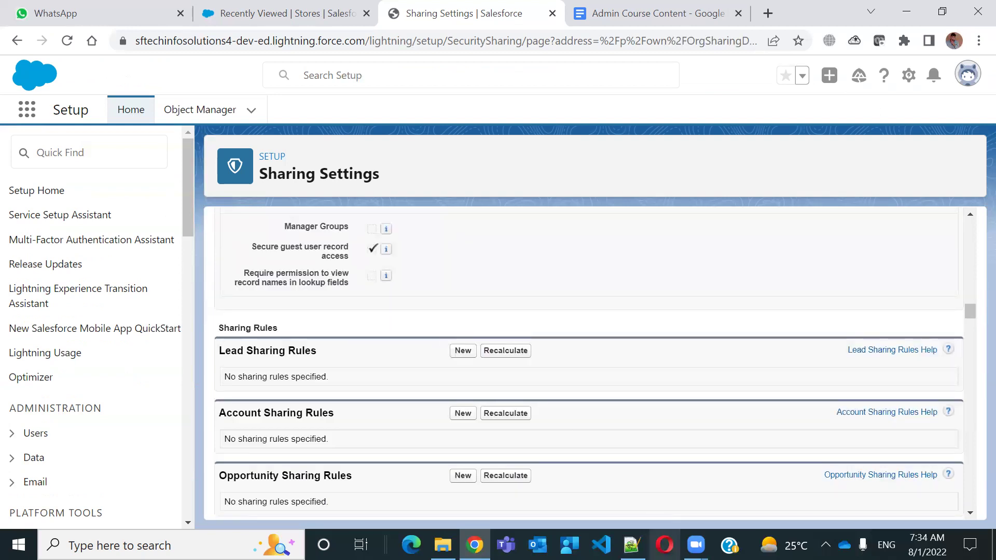
# Switch to the Notepad++ notes, point out the "- Grant Access using Hirarchy" line, and save Batch-4.txt
pyautogui.click(631, 544)
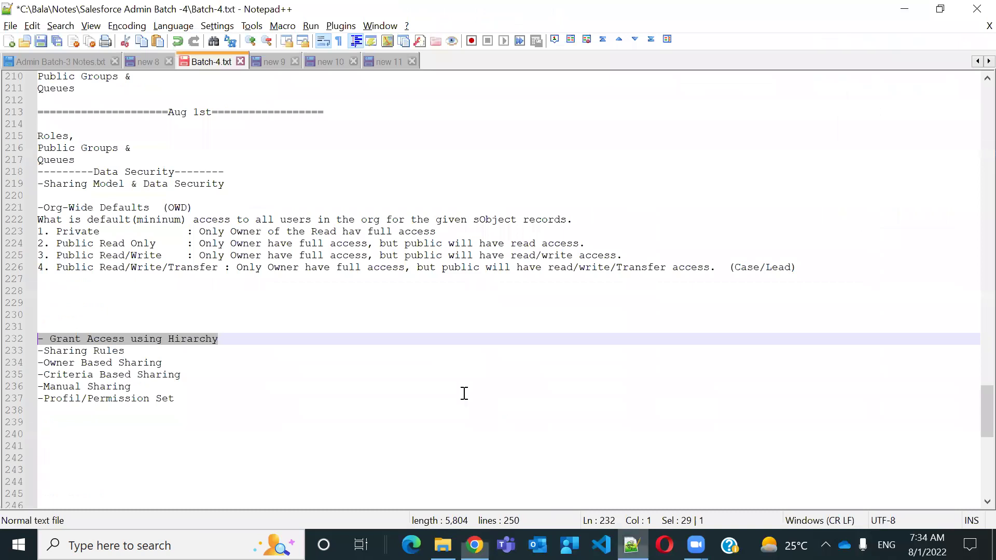
pyautogui.click(226, 392)
pyautogui.click(213, 339)
pyautogui.moveTo(213, 339); pyautogui.dragTo(20, 343)
pyautogui.click(206, 343)
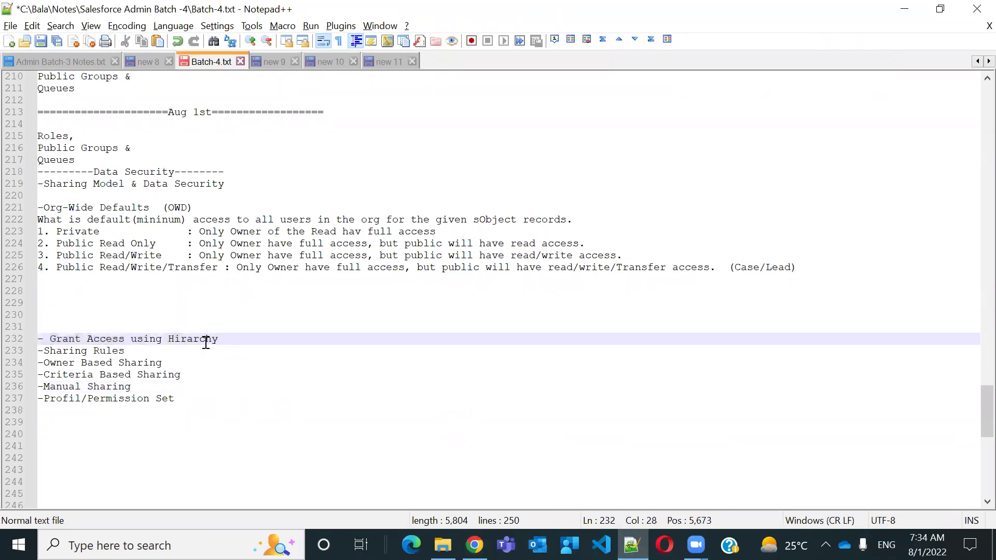
pyautogui.click(224, 313)
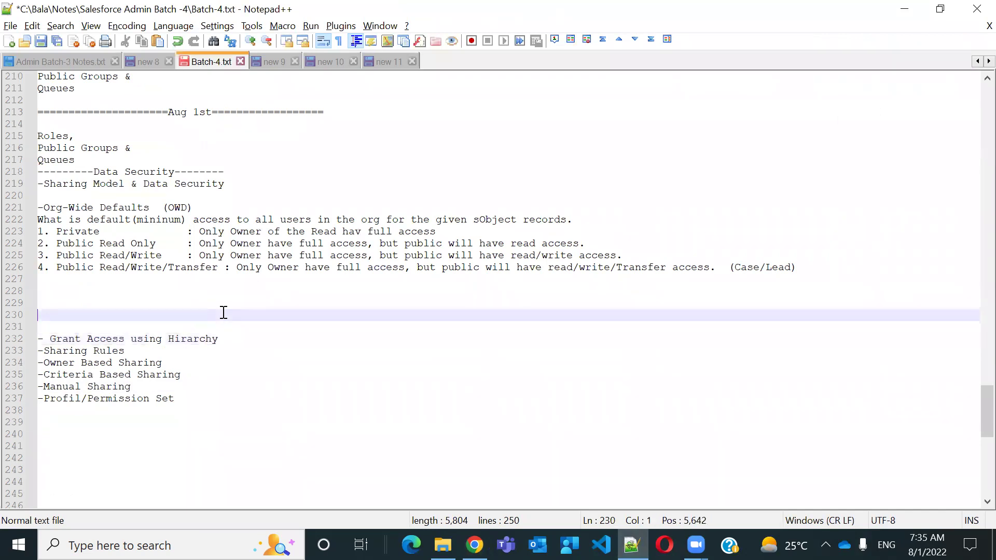
pyautogui.hotkey('ctrl', 's')
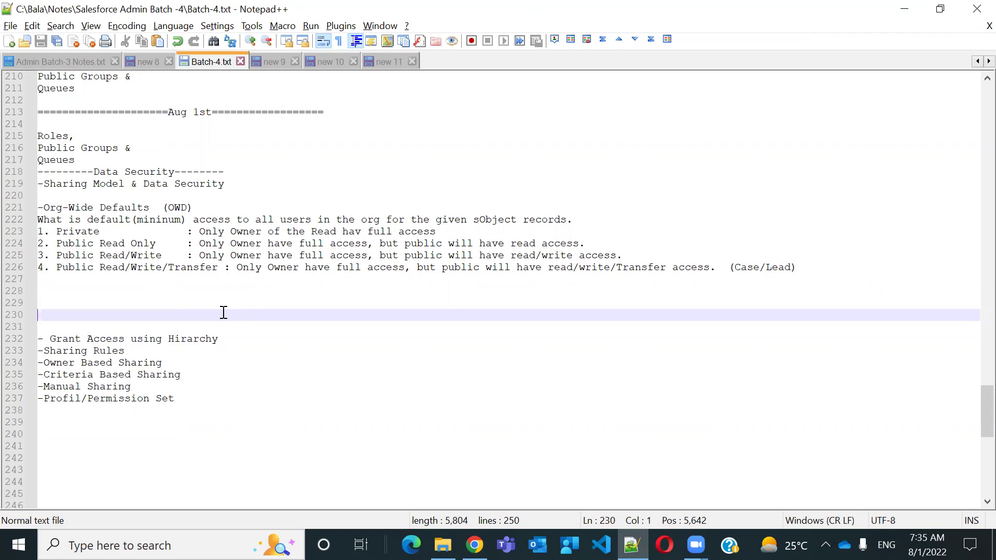
# Highlight the first three access levels in the notes, and remove the leading dashes from the "Sharing Rules" and "Manual Sharing" lines
pyautogui.moveTo(163, 255); pyautogui.dragTo(8, 237)
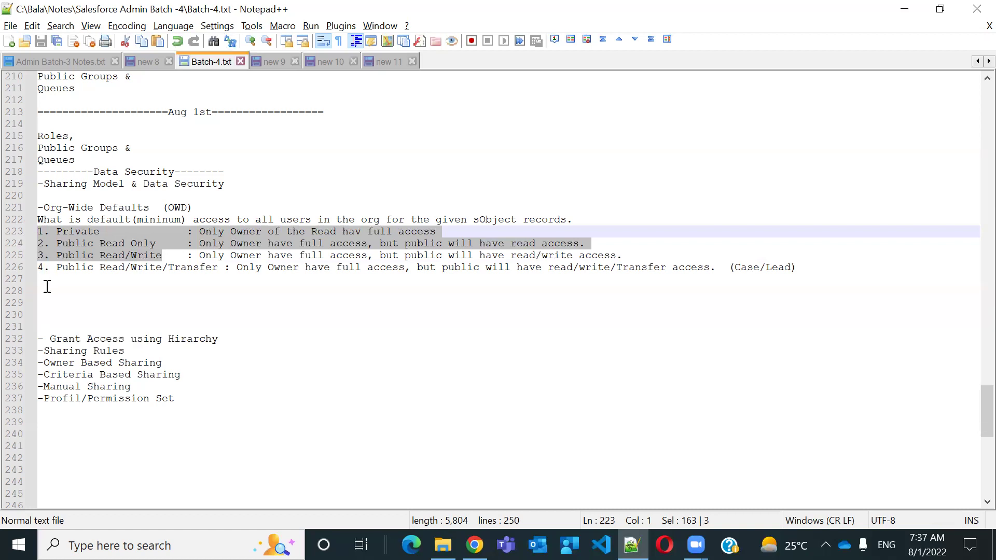
pyautogui.click(44, 353)
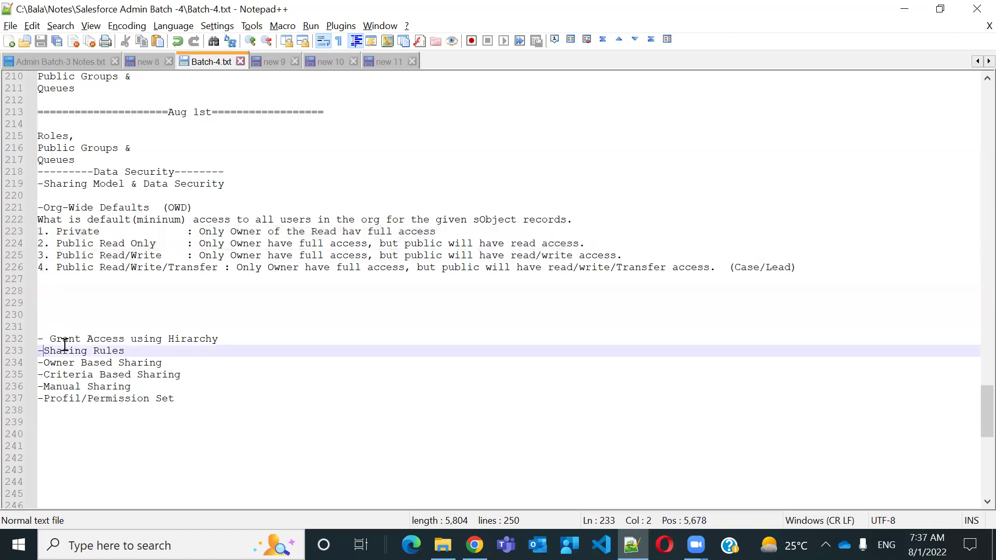
pyautogui.press('BackSpace')
pyautogui.press('Down')
pyautogui.press('Down')
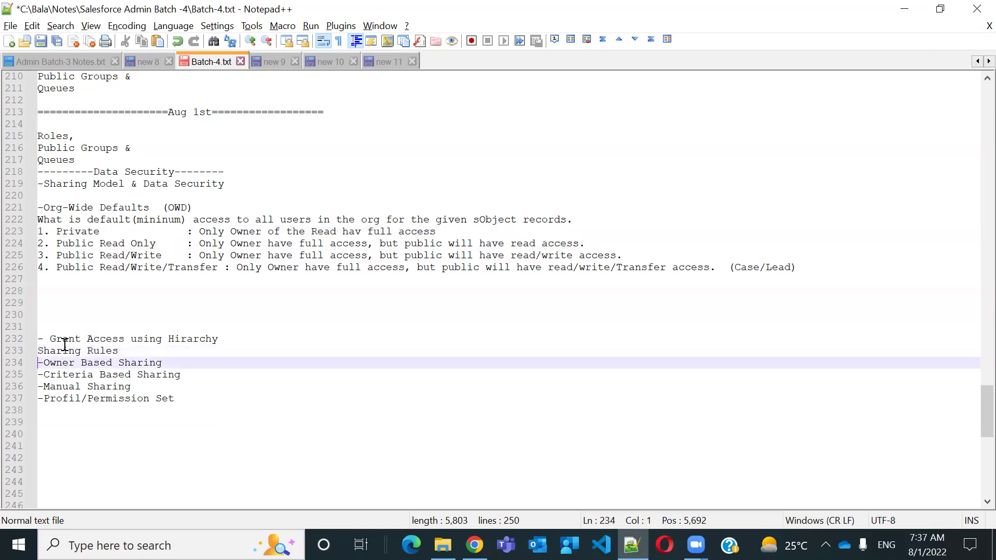
pyautogui.press('Down')
pyautogui.press('Right')
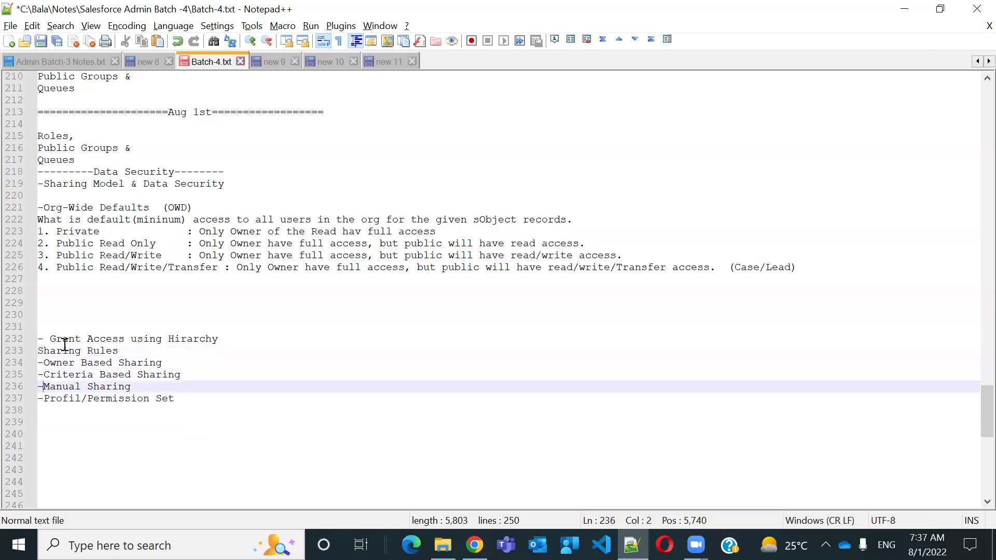
pyautogui.press('BackSpace')
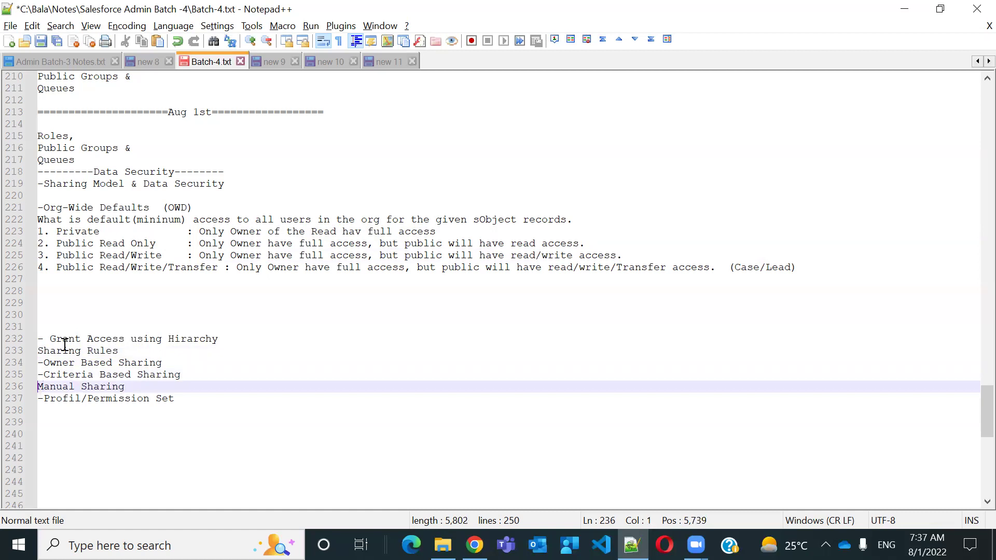
# Indent "-Owner Based Sharing" and "-Criteria Based Sharing" one level under "Sharing Rules" and save the notes
pyautogui.press('Down')
pyautogui.press('Up')
pyautogui.press('Up')
pyautogui.hotkey('shift', 'Up')
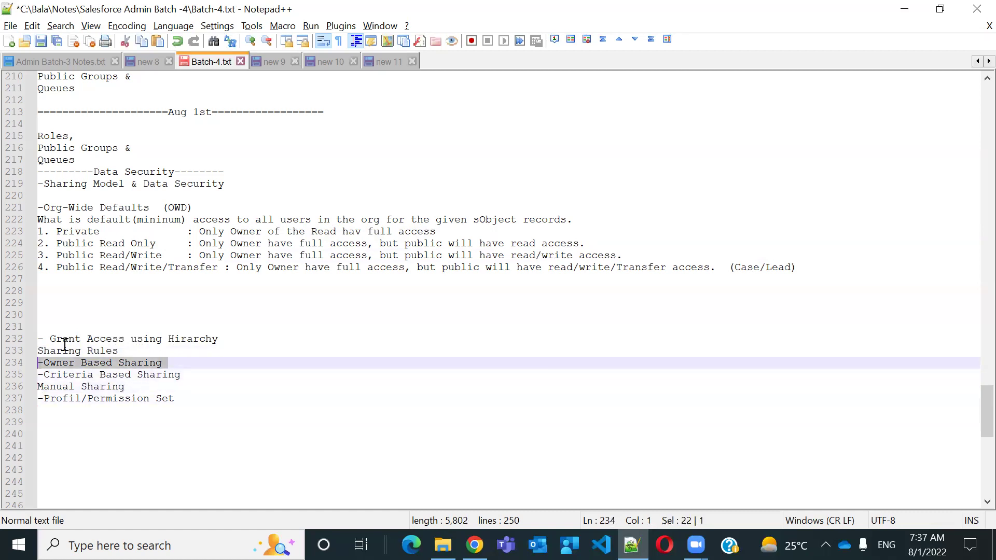
pyautogui.press('Tab')
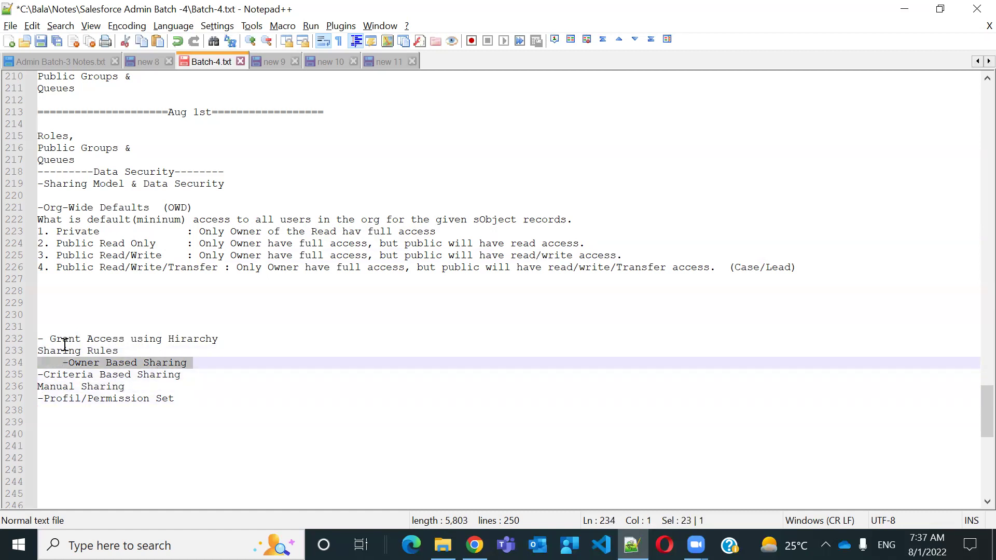
pyautogui.press('Down')
pyautogui.press('Tab')
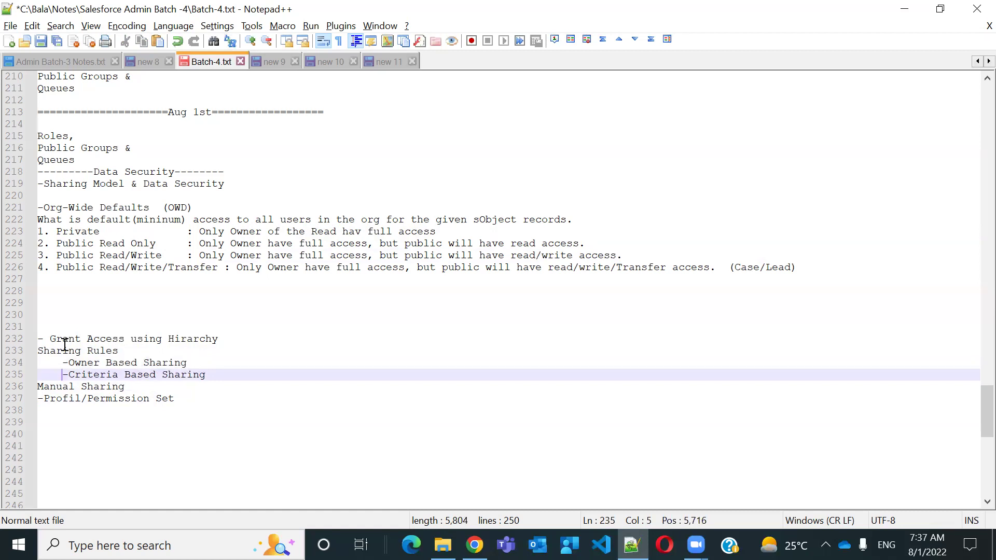
pyautogui.hotkey('ctrl', 's')
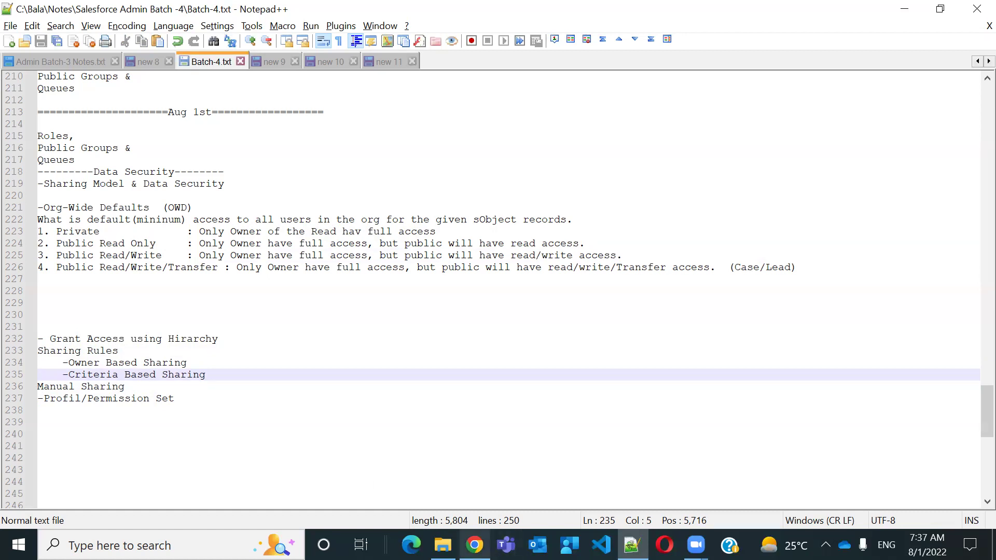
# Switch to Chrome and limit the Sharing Settings page to Walmart Location, viewing Walmart Store first
pyautogui.click(474, 545)
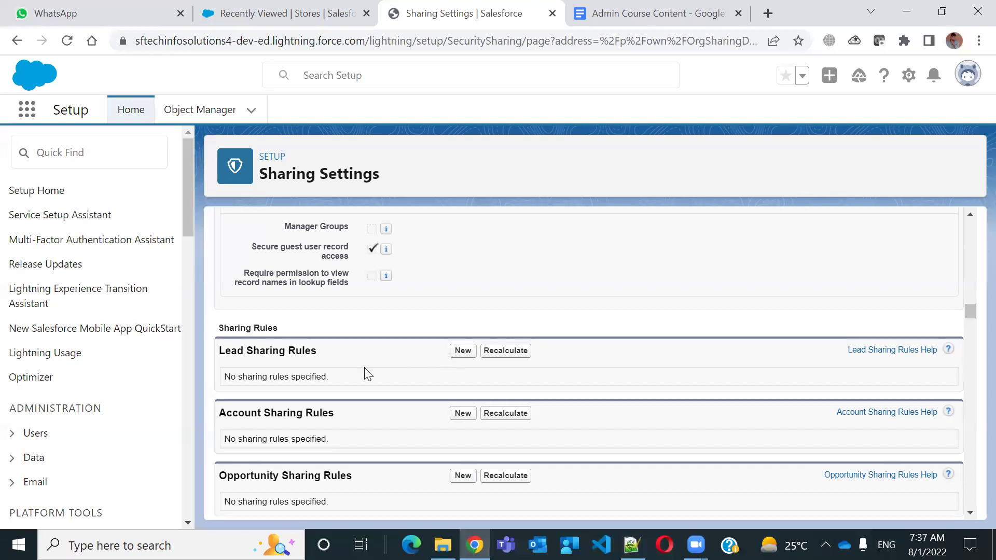
pyautogui.scroll(15, 452, 425)
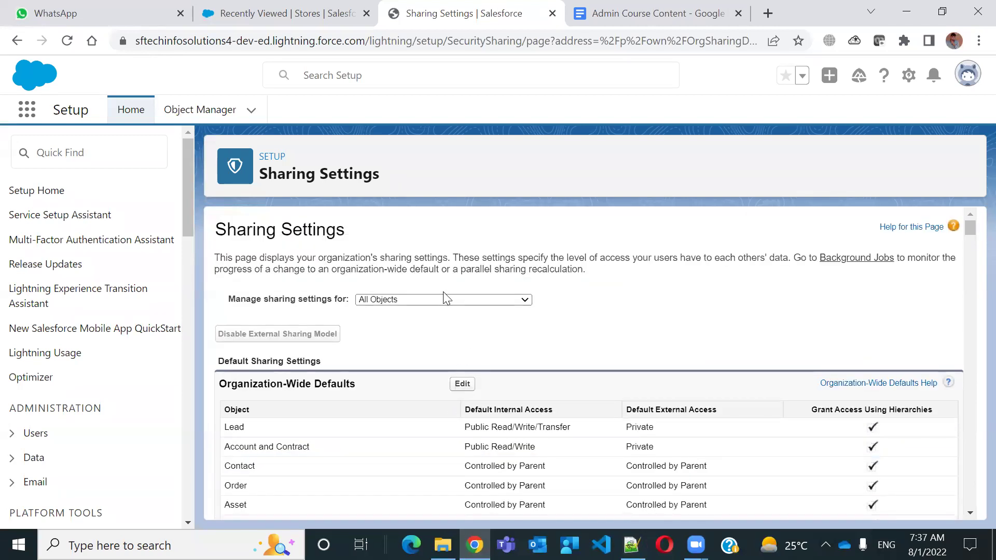
pyautogui.click(444, 299)
pyautogui.scroll(-10, 412, 457)
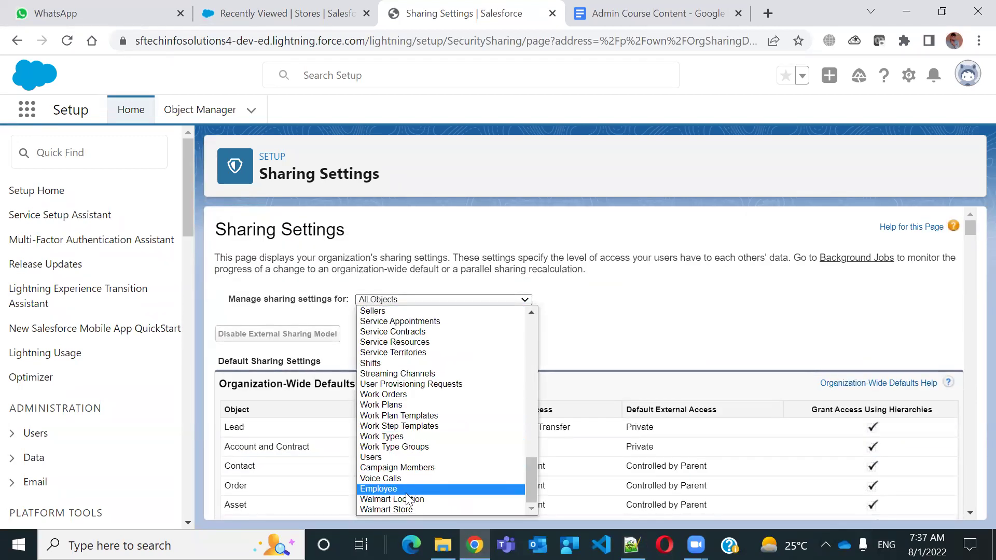
pyautogui.click(403, 510)
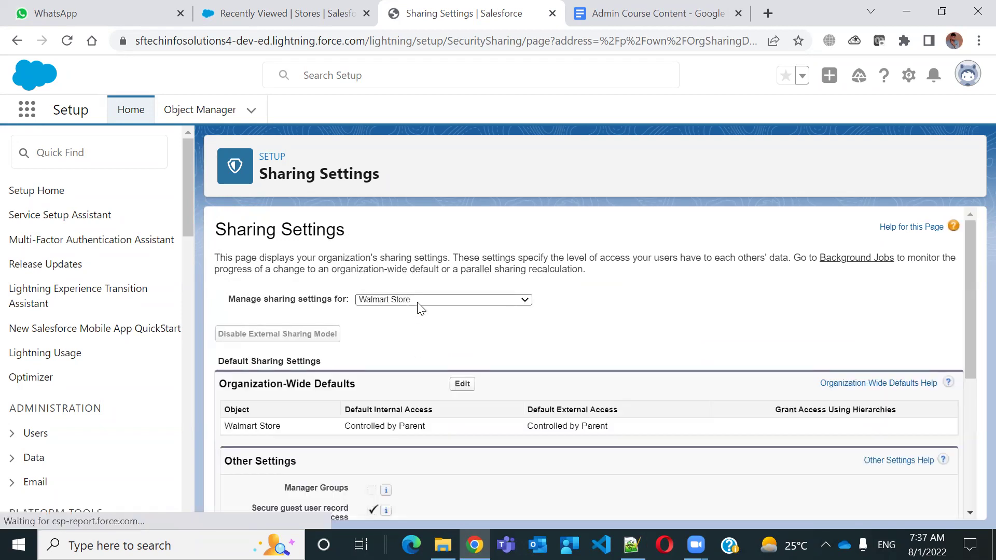
pyautogui.click(418, 303)
pyautogui.click(422, 499)
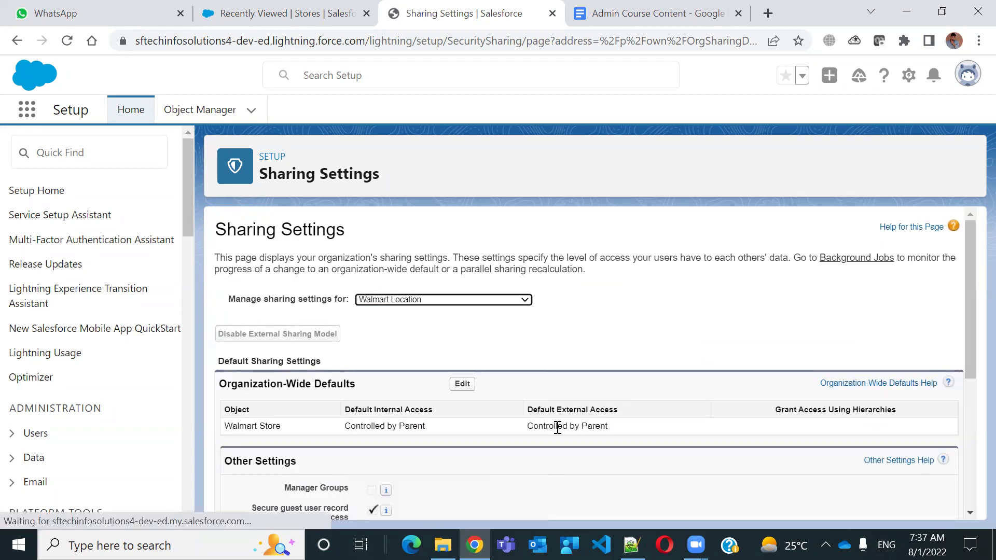
# Examine Walmart Location's Default Internal Access, sharing rules and the profiles that override its sharing
pyautogui.scroll(-5, 517, 409)
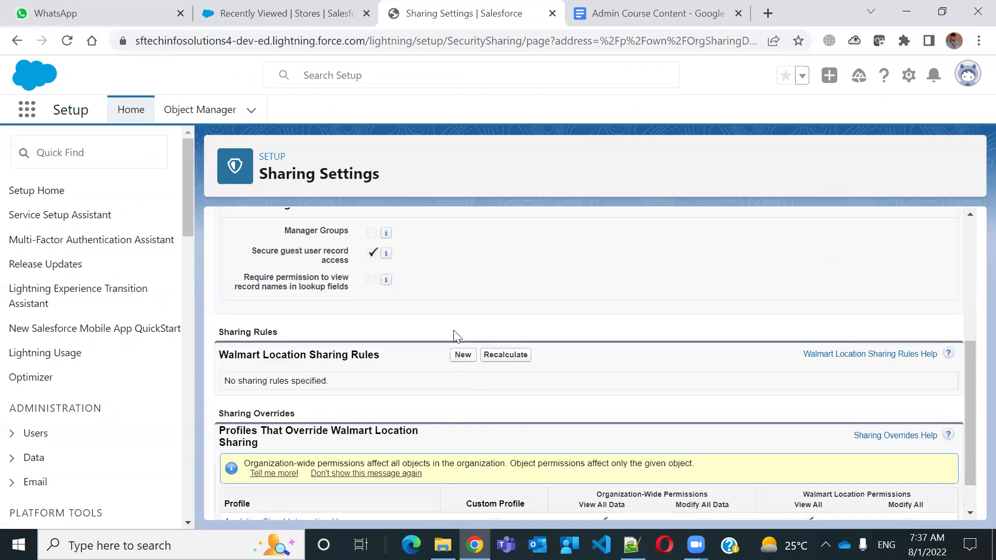
pyautogui.moveTo(966, 371); pyautogui.dragTo(961, 280)
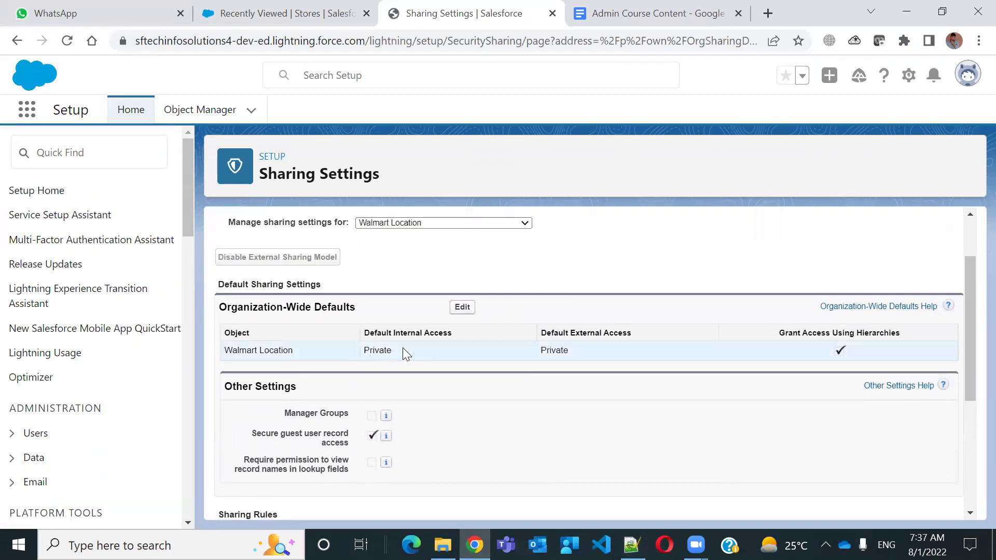
pyautogui.moveTo(403, 348); pyautogui.dragTo(268, 333)
pyautogui.click(439, 365)
pyautogui.moveTo(396, 346); pyautogui.dragTo(333, 347)
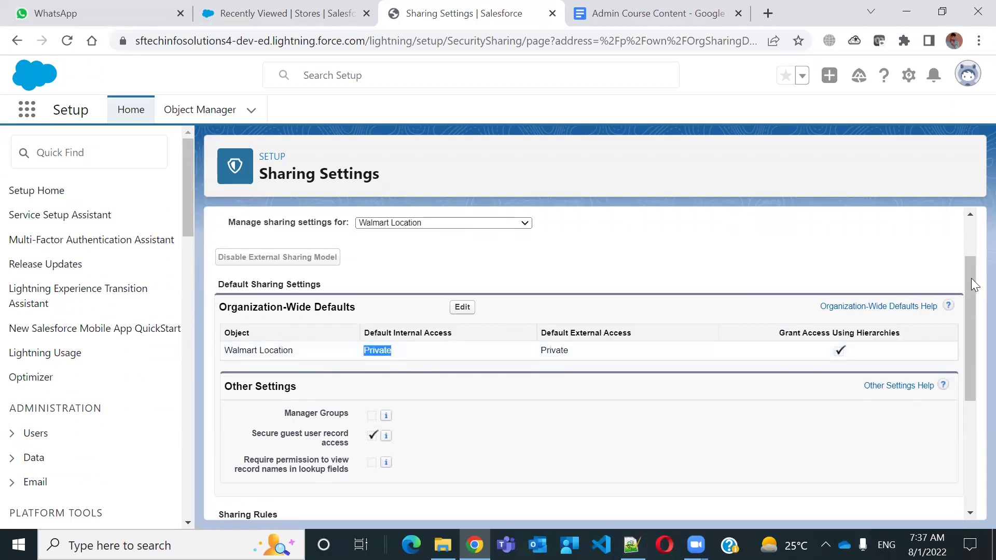
pyautogui.moveTo(970, 270); pyautogui.dragTo(954, 387)
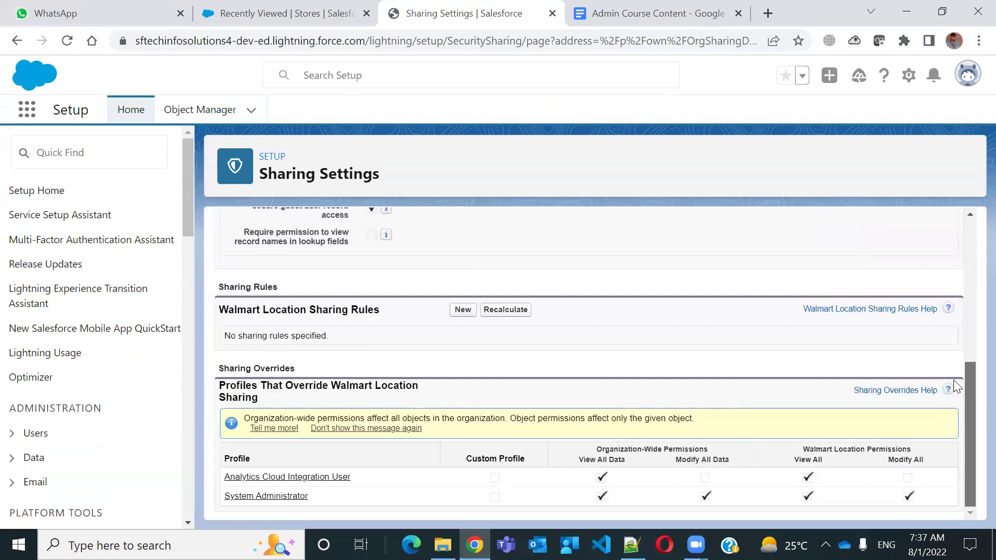
# Start a new Walmart Location sharing rule labelled "Owner based sharing rule" and let its rule name fill in from the label
pyautogui.click(464, 311)
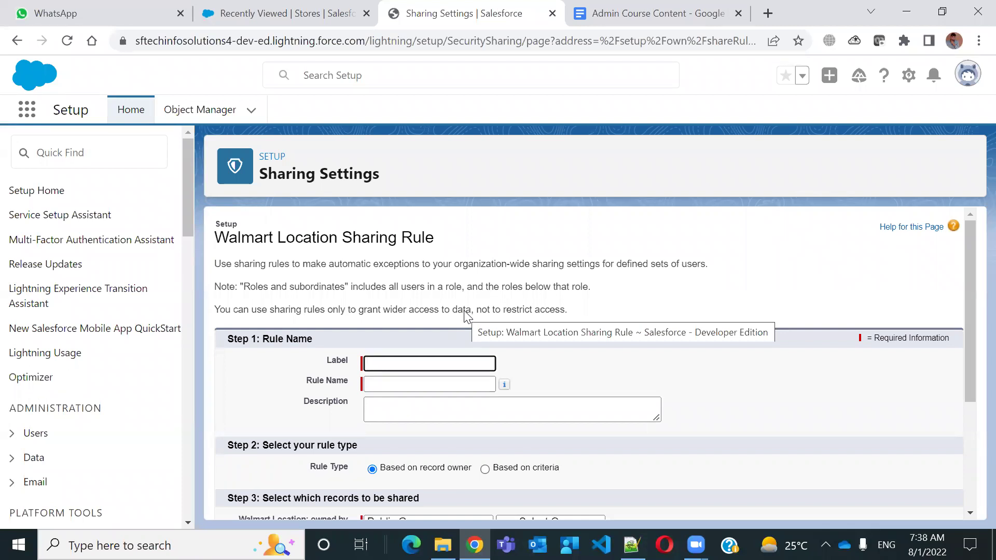
pyautogui.click(393, 364)
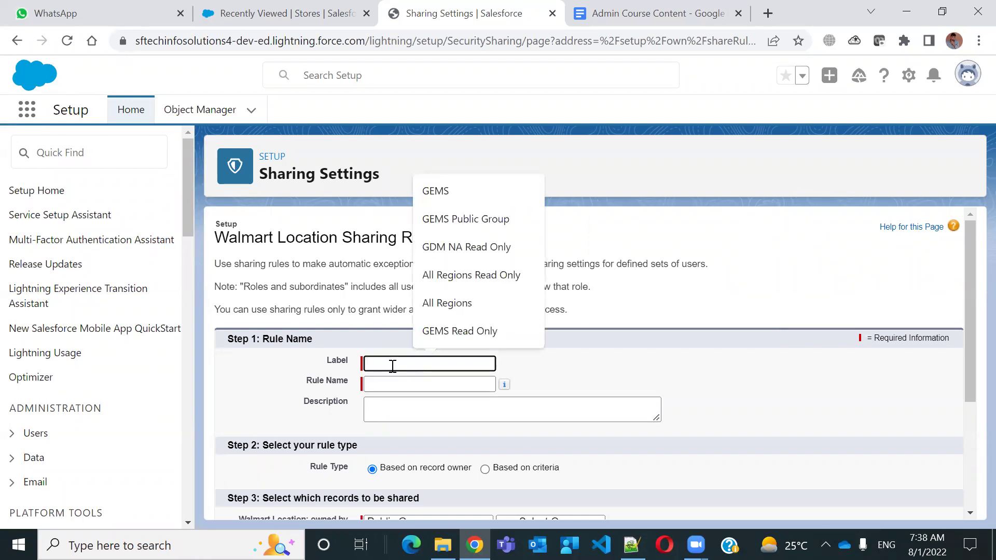
pyautogui.write('Owner based sharing rule')
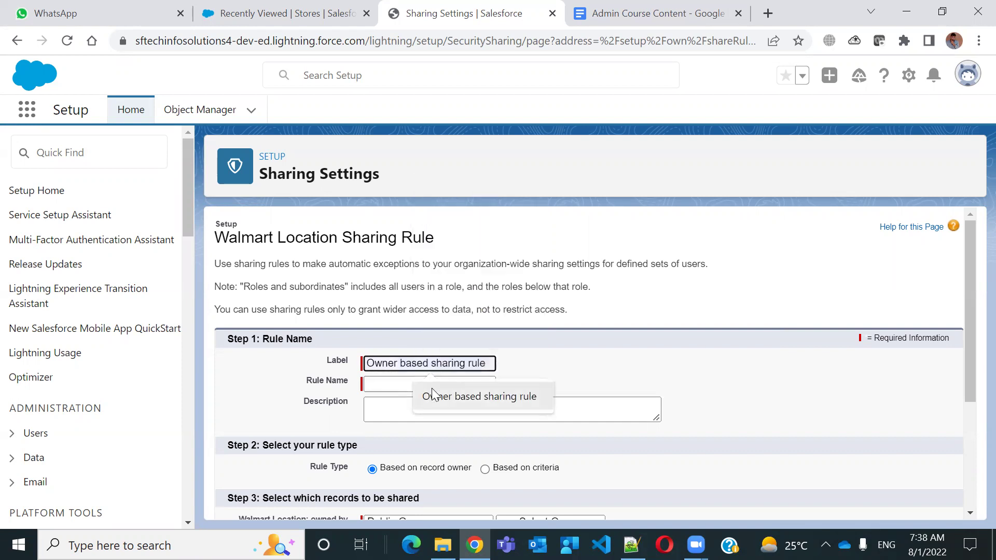
pyautogui.click(429, 396)
pyautogui.click(434, 383)
pyautogui.click(658, 374)
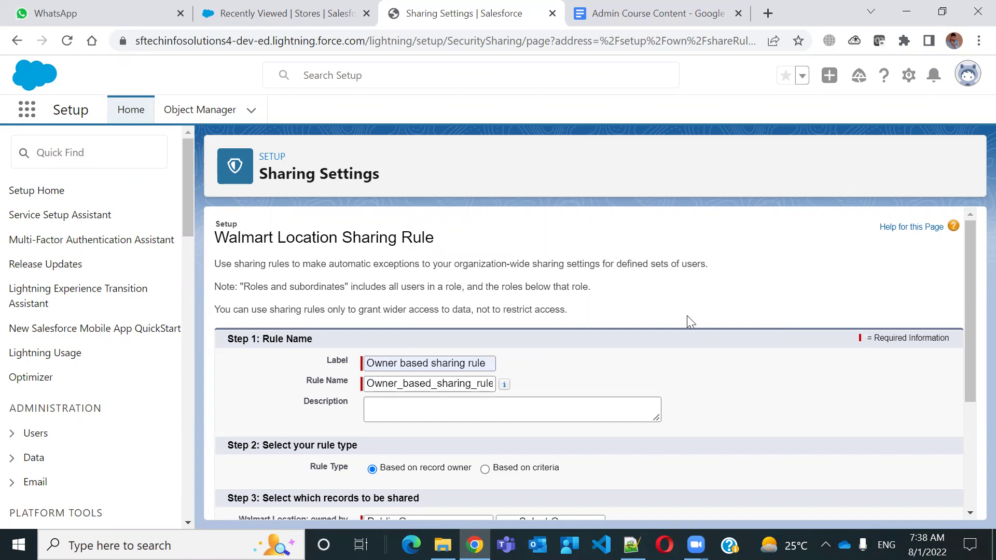
# Keep the rule based on record owner and select records owned by members of the role "Director, Channel Sales"
pyautogui.scroll(-3, 687, 317)
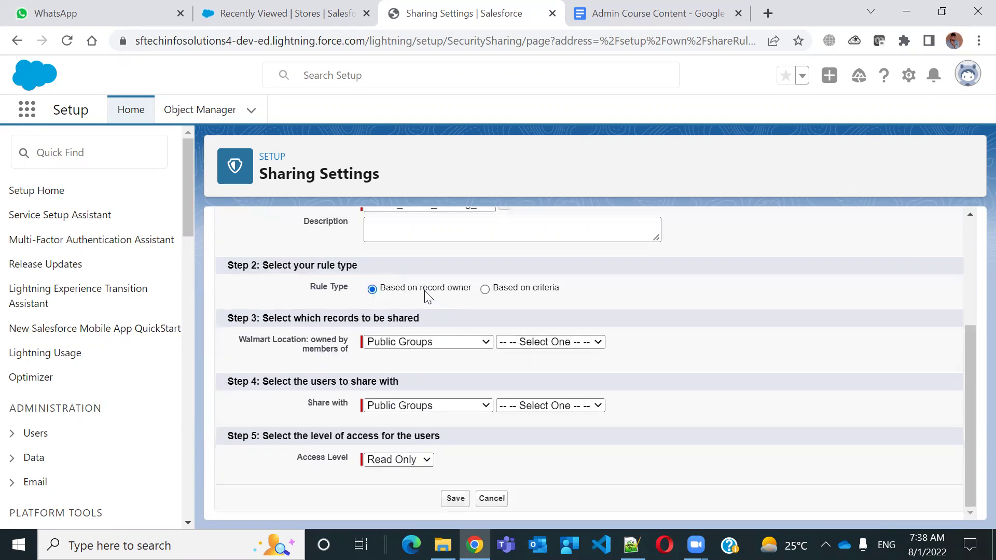
pyautogui.moveTo(419, 289); pyautogui.dragTo(458, 290)
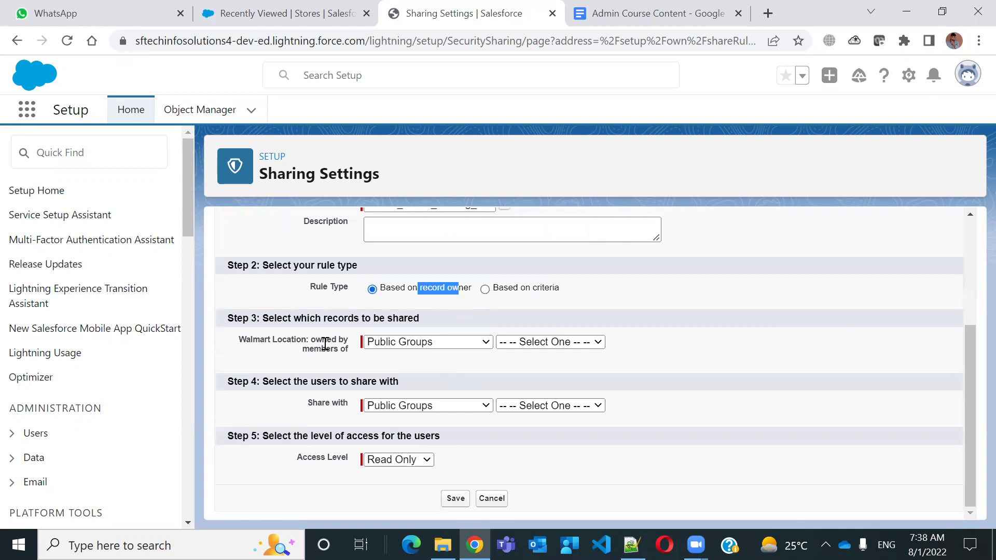
pyautogui.click(325, 320)
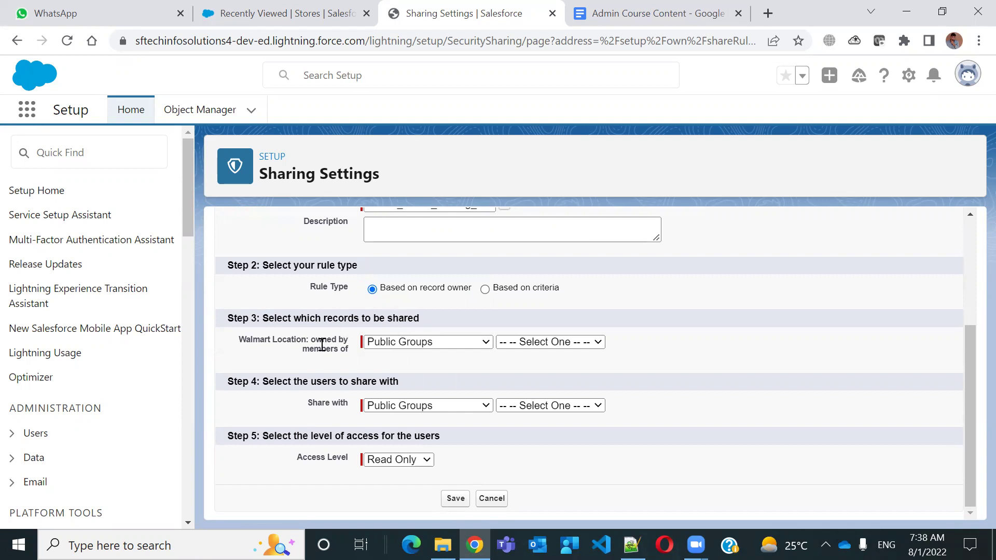
pyautogui.moveTo(328, 346); pyautogui.dragTo(350, 349)
pyautogui.click(447, 343)
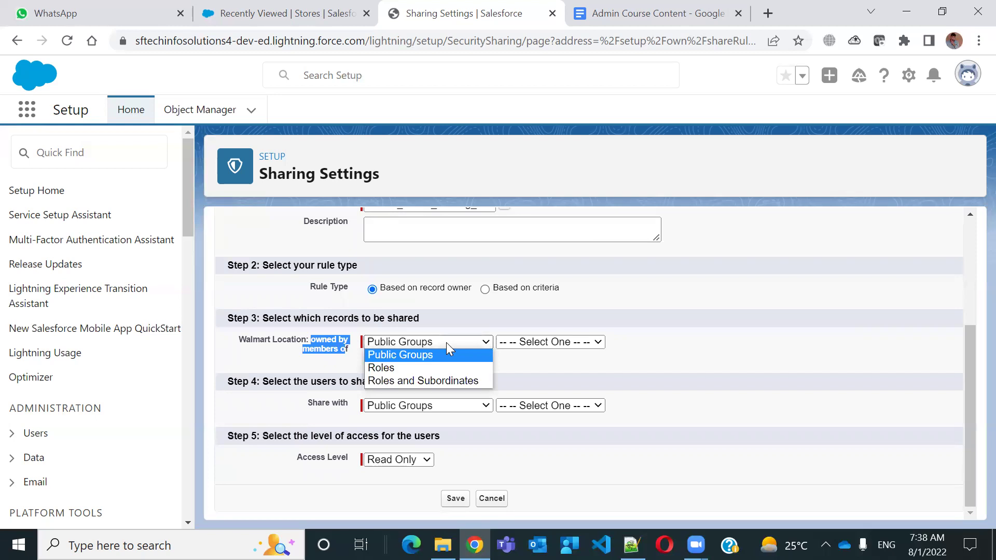
pyautogui.click(423, 366)
pyautogui.click(552, 347)
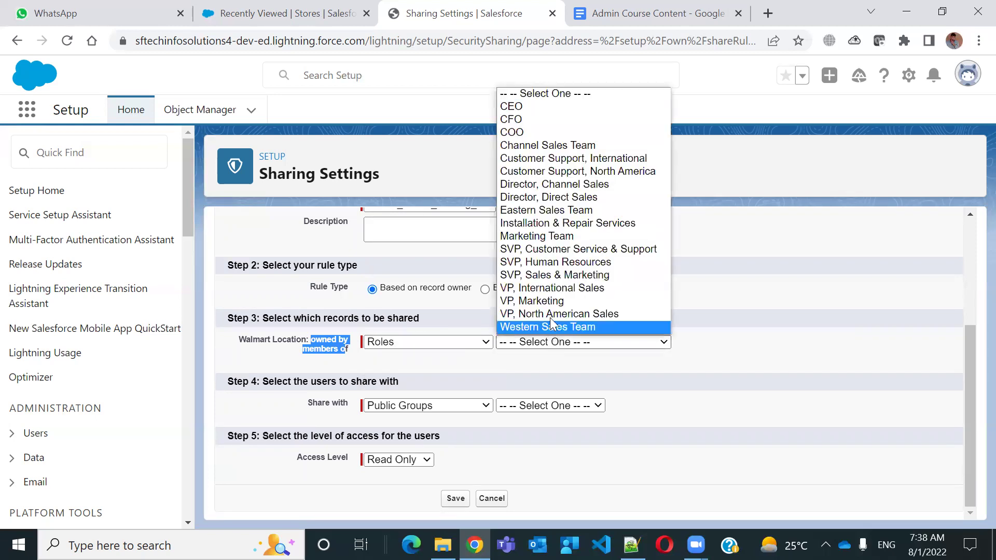
pyautogui.click(564, 187)
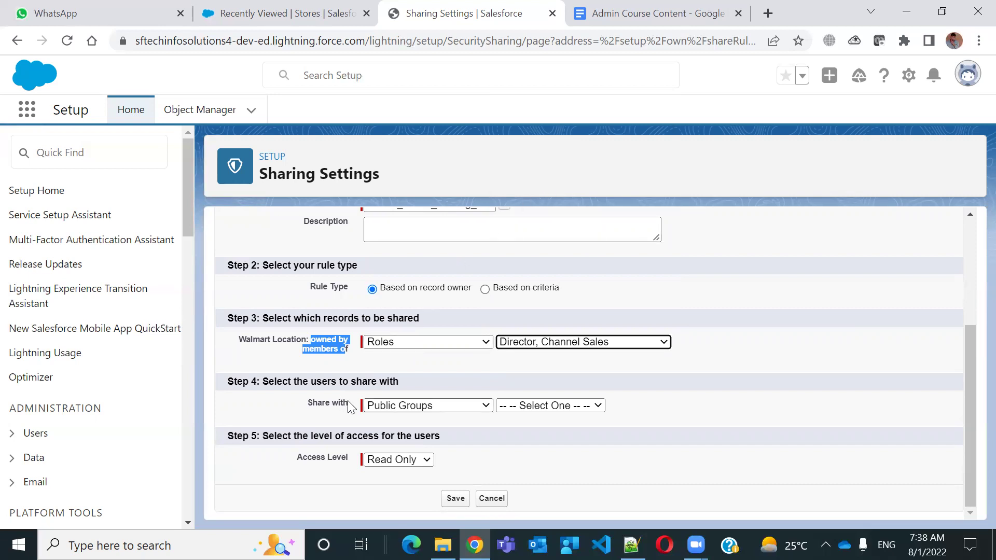
# Share the records with Roles, trying "Director, Direct Sales" before choosing "Director, Channel Sales"
pyautogui.click(372, 414)
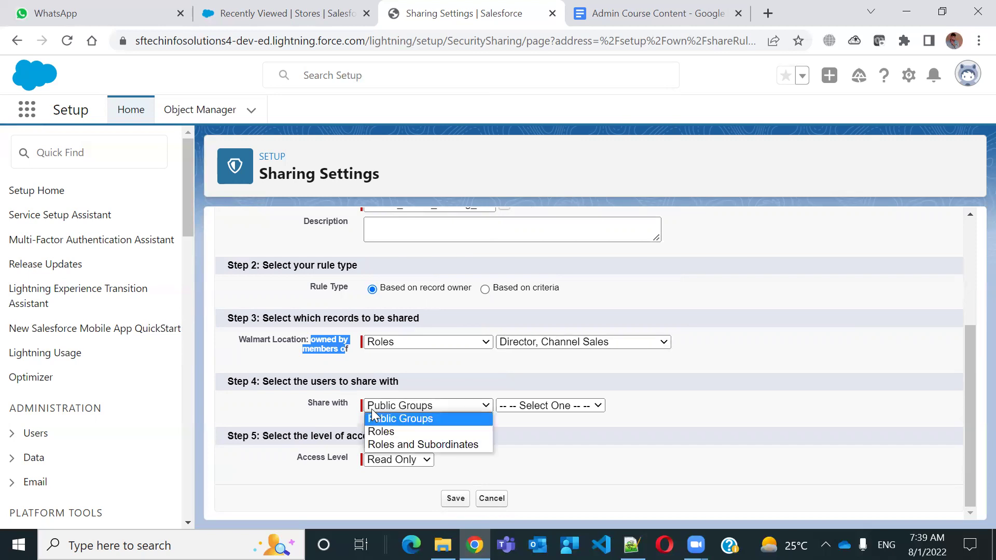
pyautogui.click(372, 414)
pyautogui.click(374, 405)
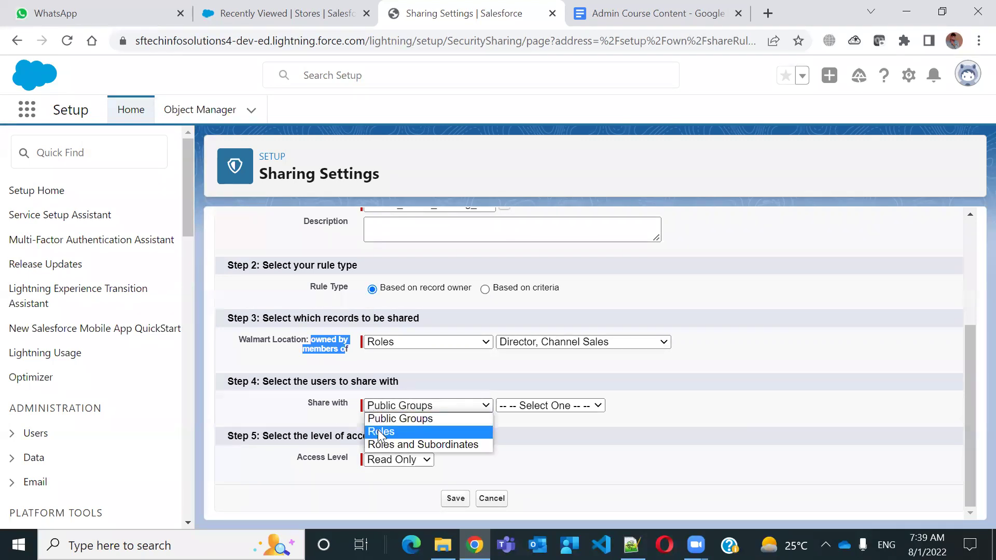
pyautogui.click(381, 432)
pyautogui.click(538, 406)
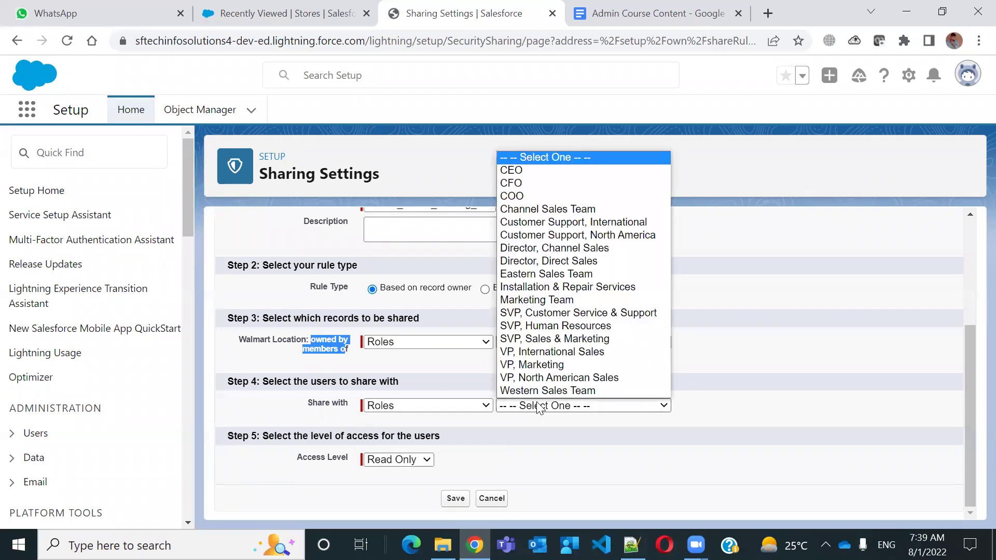
pyautogui.click(597, 265)
pyautogui.click(587, 407)
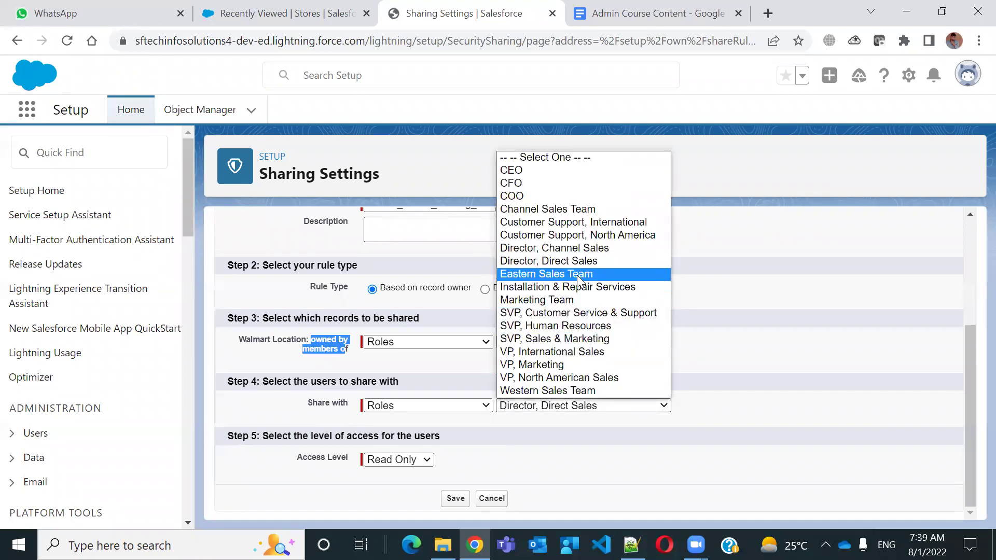
pyautogui.click(580, 248)
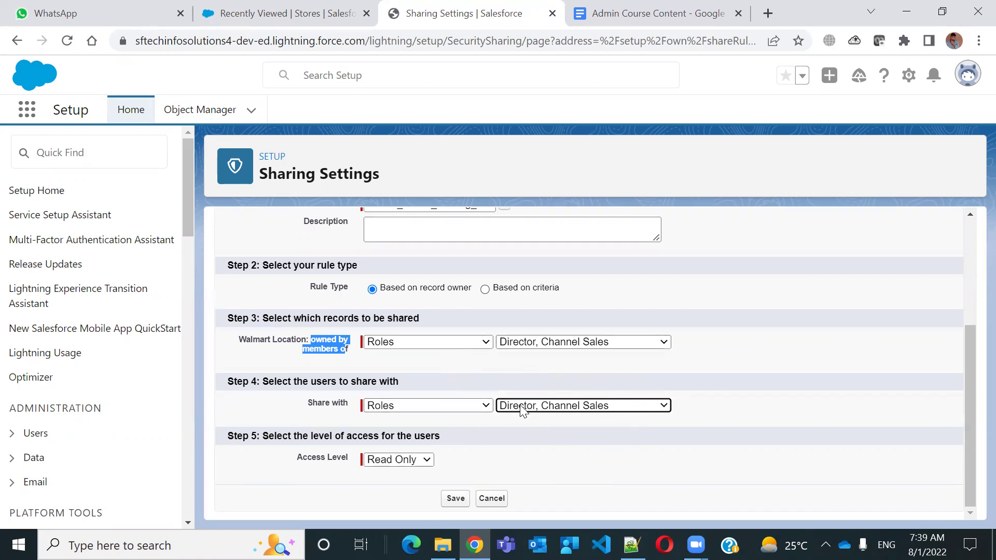
# Set the rule's access level to Read Only, then save it and accept the background sharing recalculation
pyautogui.click(415, 460)
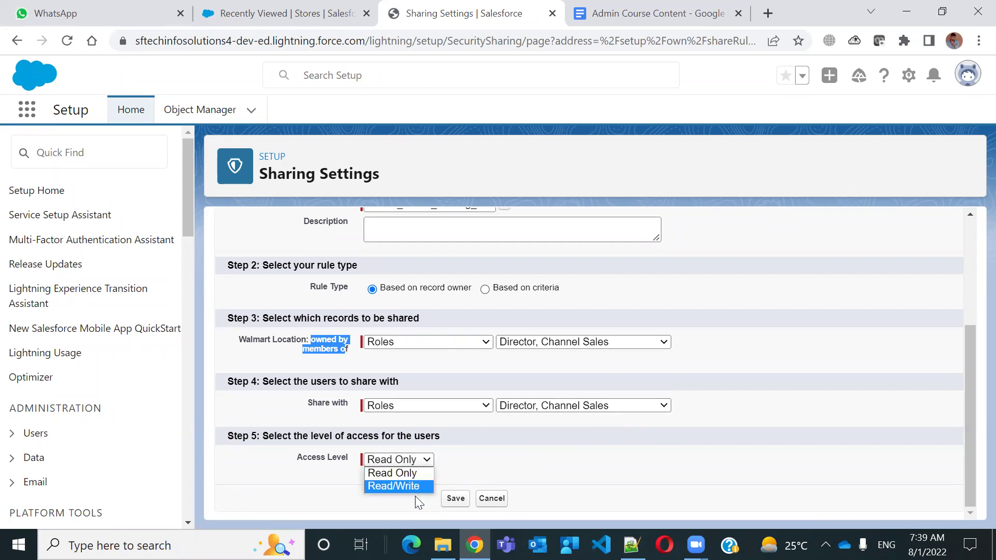
pyautogui.click(394, 473)
pyautogui.click(456, 498)
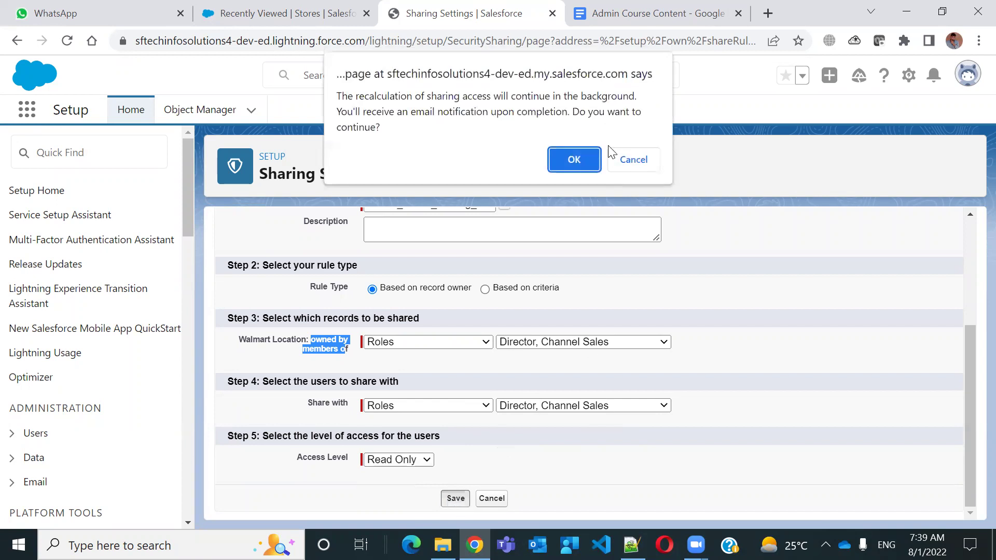
pyautogui.click(594, 163)
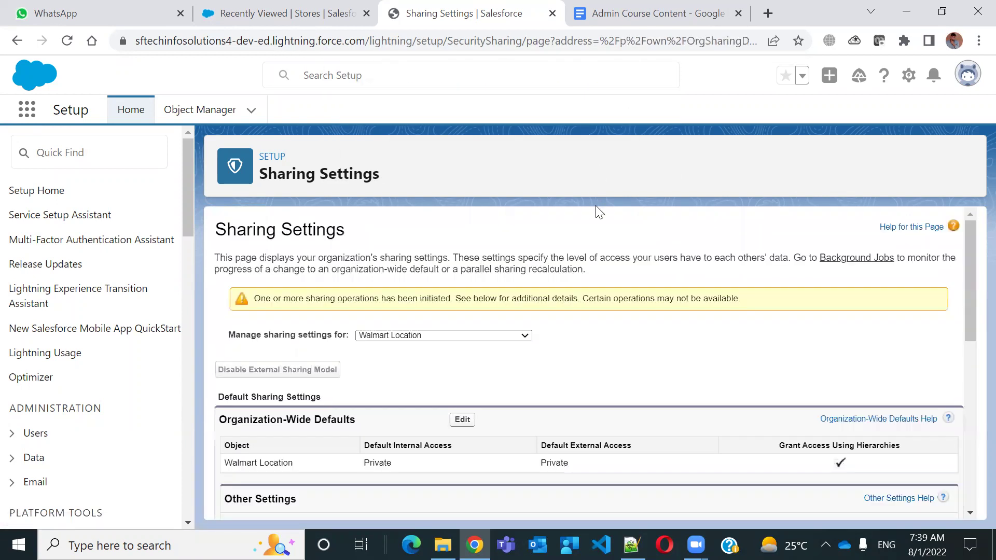
pyautogui.moveTo(320, 294); pyautogui.dragTo(660, 322)
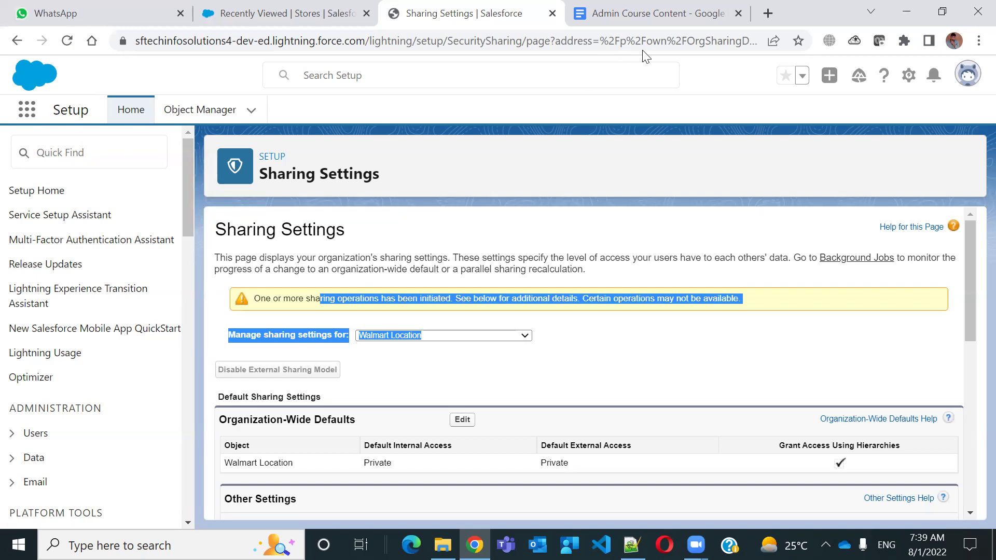
# Open the Second Store record in the Walmart app, check its store details, and return to the Stores list
pyautogui.click(258, 26)
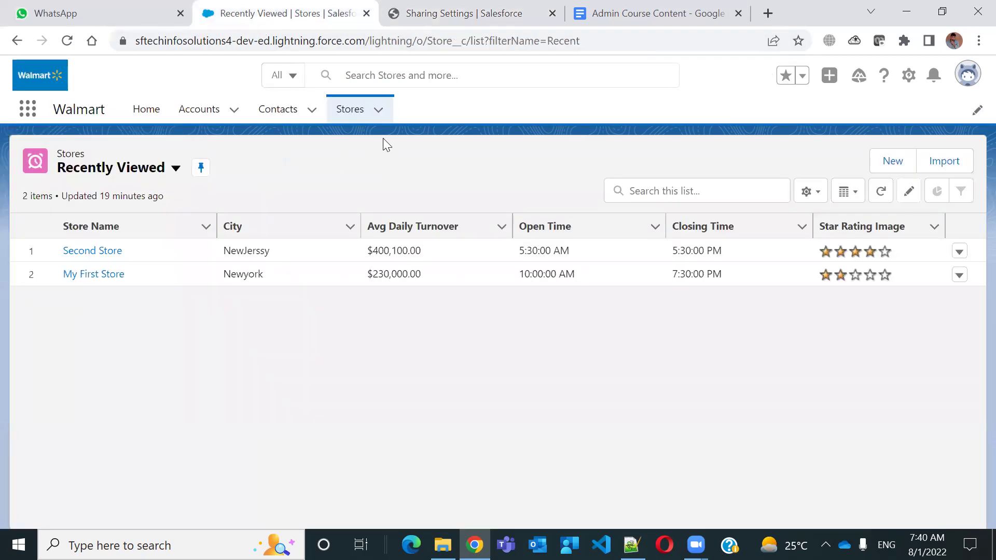
pyautogui.click(100, 254)
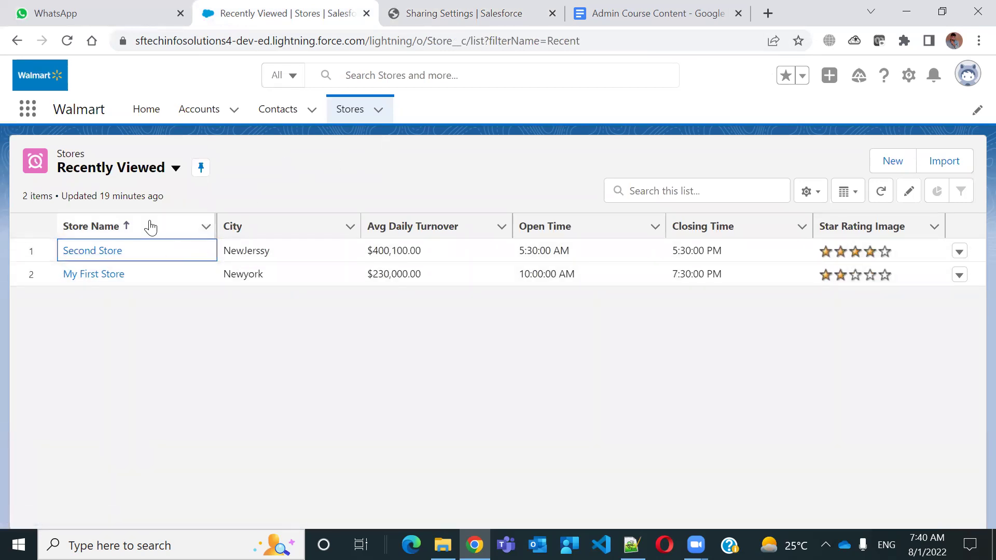
pyautogui.click(70, 274)
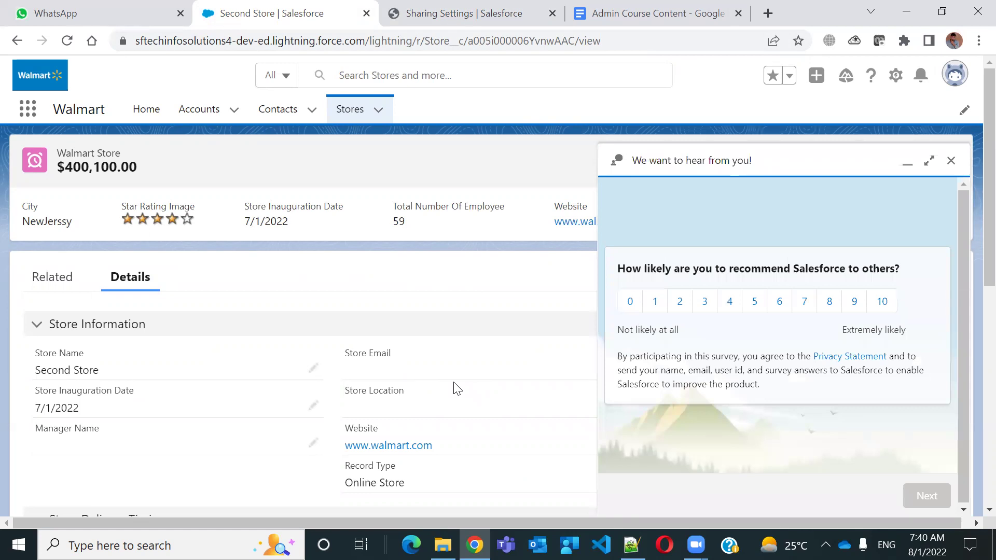
pyautogui.doubleClick(519, 414)
pyautogui.click(951, 160)
pyautogui.scroll(-5, 549, 373)
pyautogui.scroll(5, 507, 340)
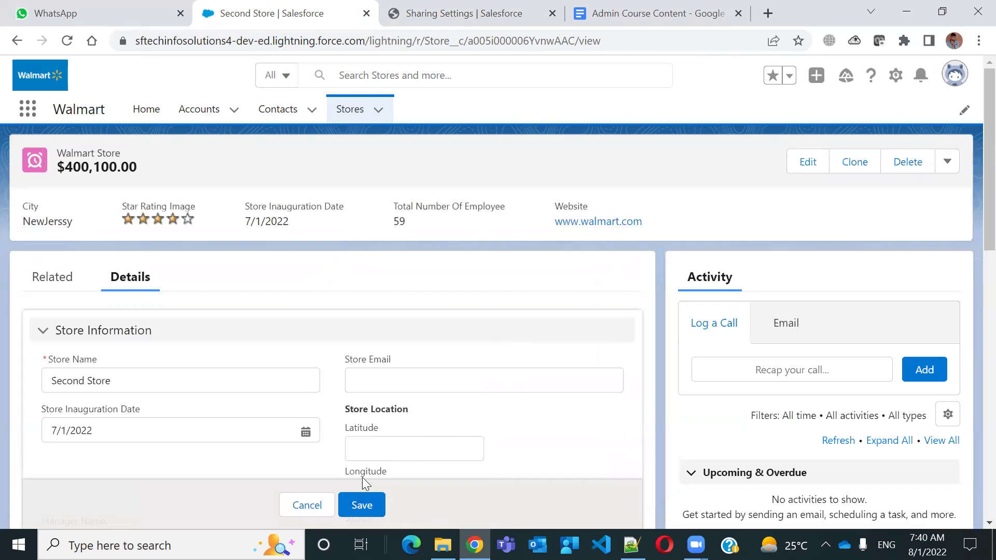
pyautogui.click(308, 504)
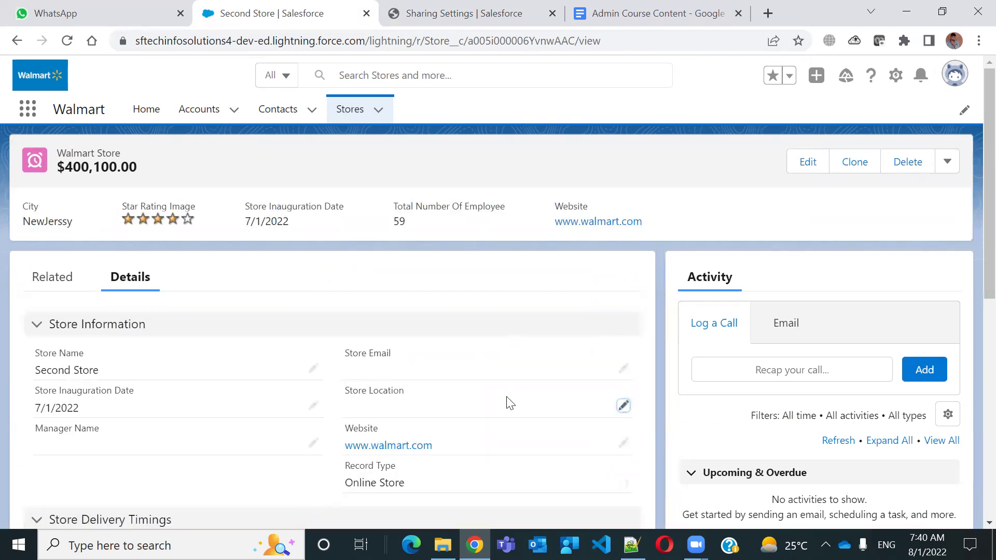
pyautogui.click(349, 110)
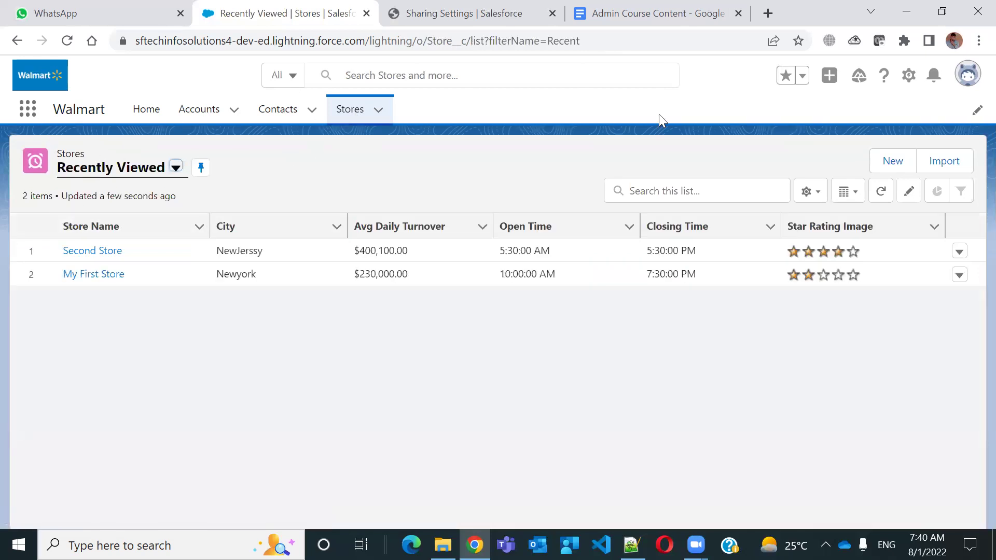
pyautogui.click(977, 110)
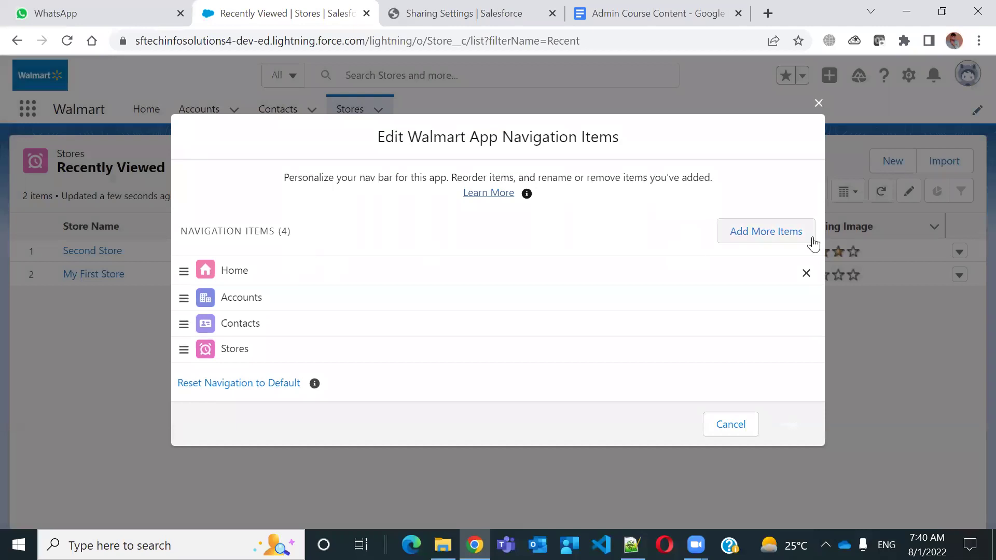
pyautogui.click(801, 233)
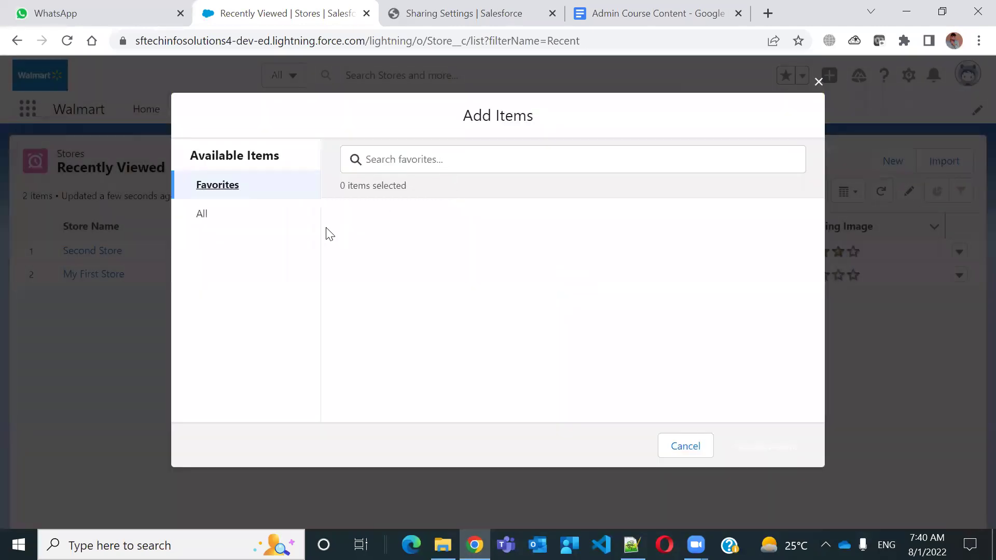
pyautogui.click(316, 206)
pyautogui.click(364, 171)
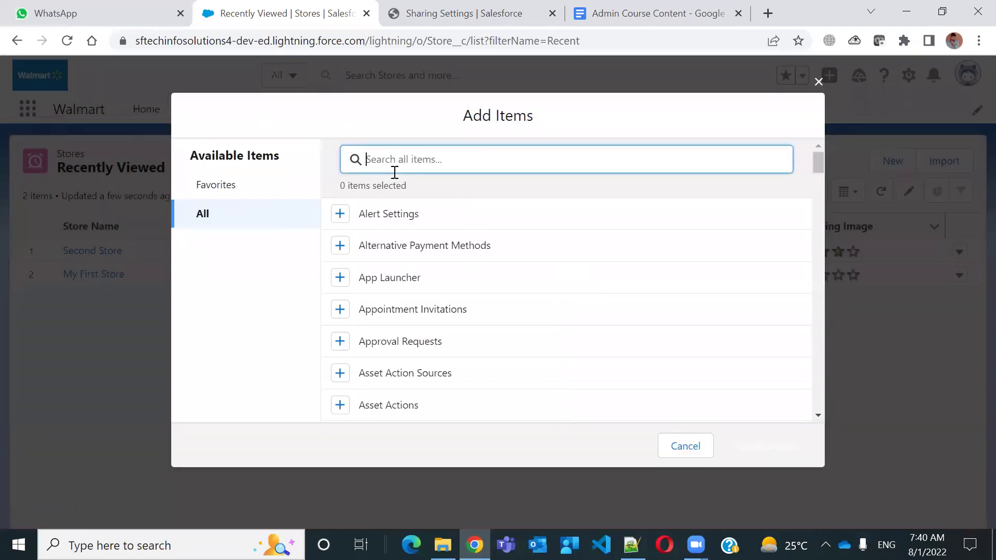
pyautogui.write('loca')
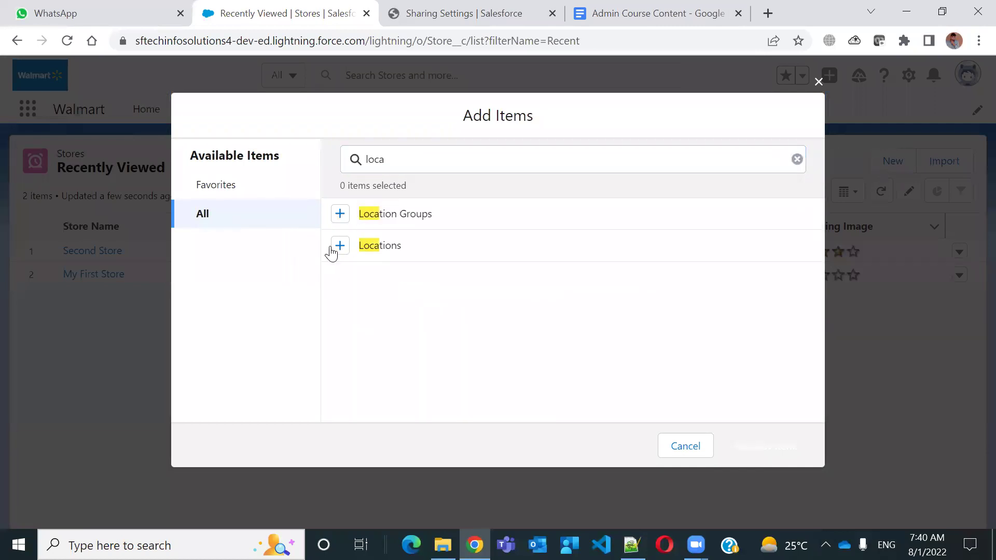
pyautogui.click(336, 248)
pyautogui.click(776, 449)
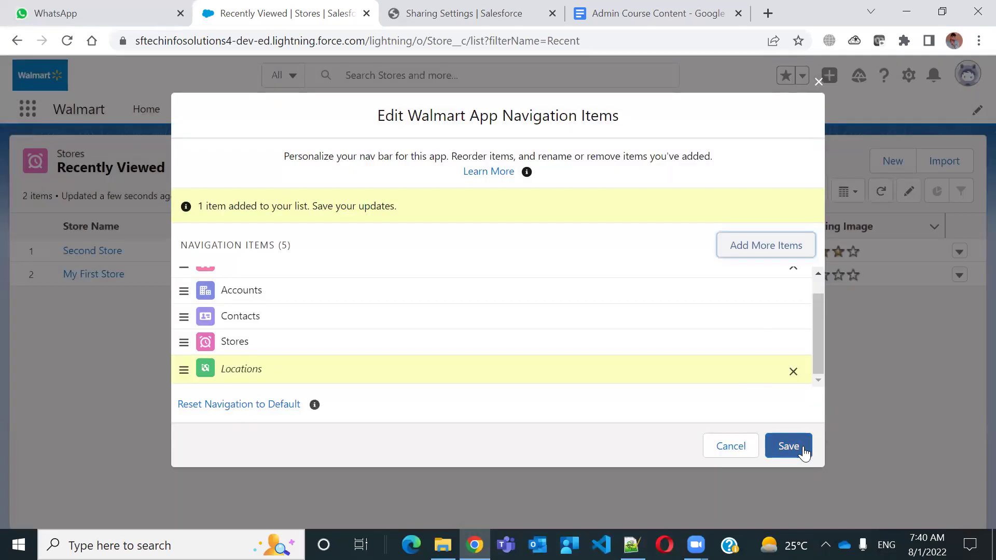
pyautogui.click(750, 445)
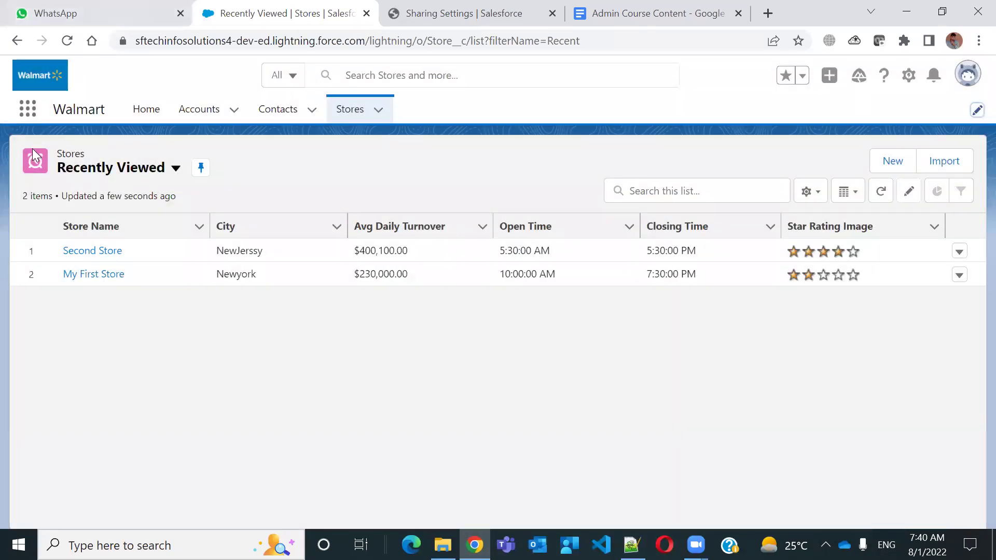
# Find Locations with the app search term "loca", view its recently viewed list, and close that list
pyautogui.click(27, 110)
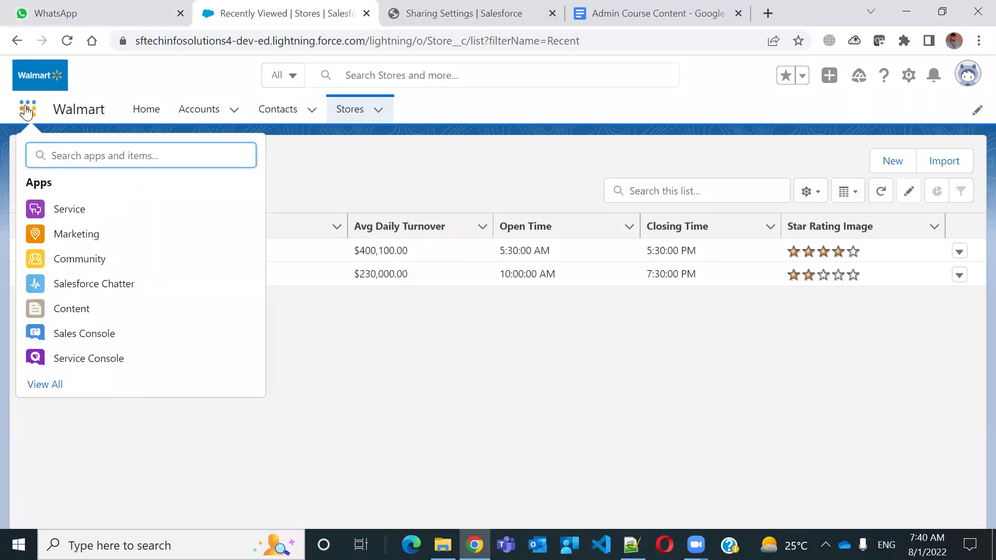
pyautogui.write('loca')
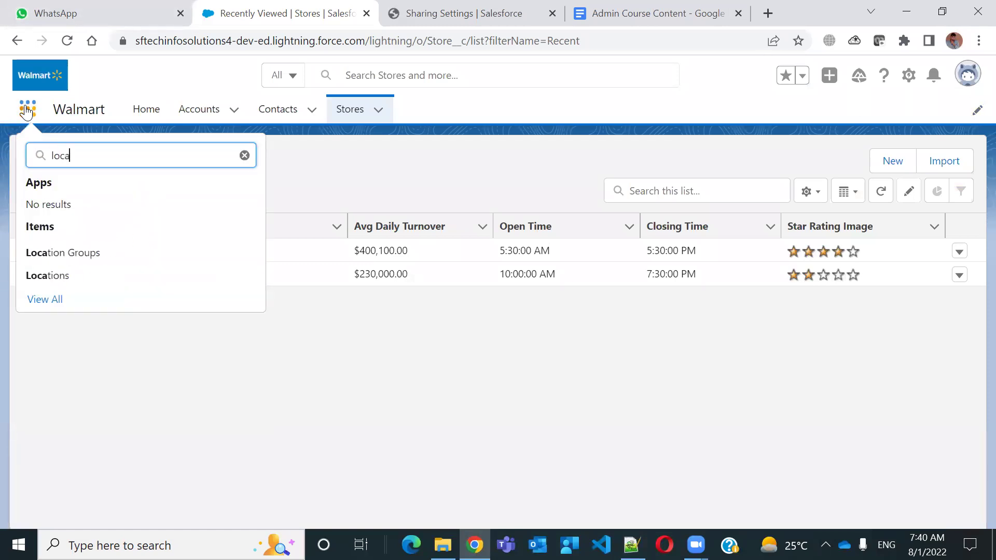
pyautogui.click(41, 275)
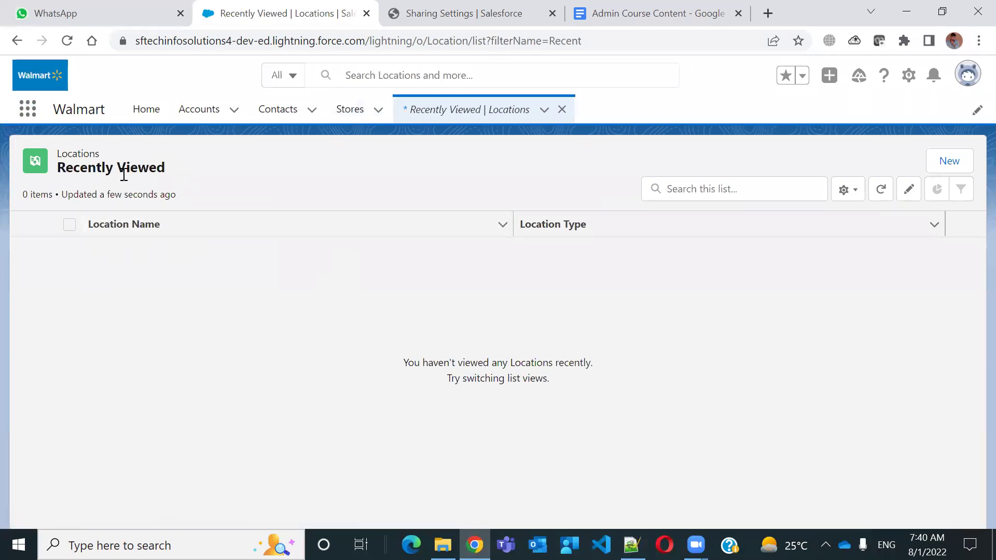
pyautogui.click(561, 110)
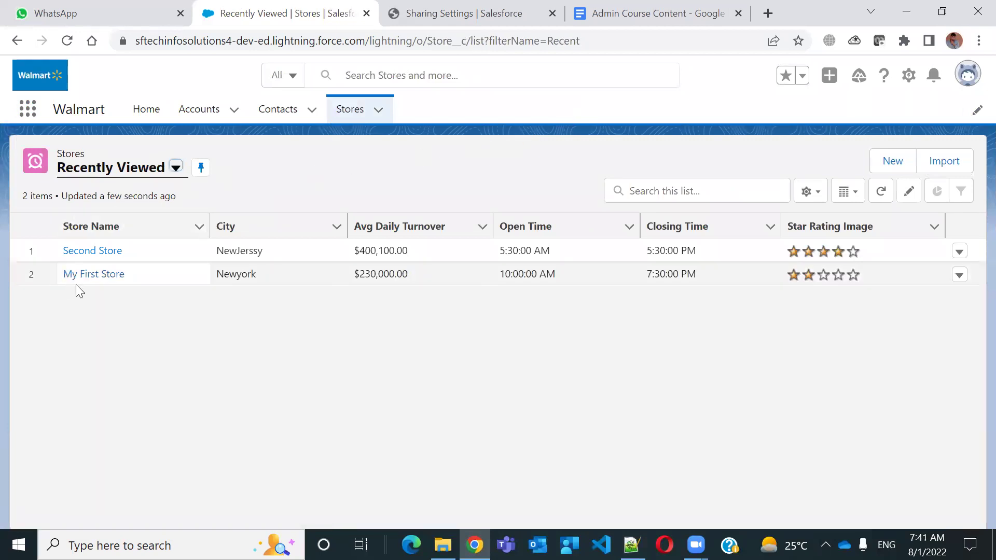
# Switch the Stores list from Recently Viewed to the All list view
pyautogui.click(810, 192)
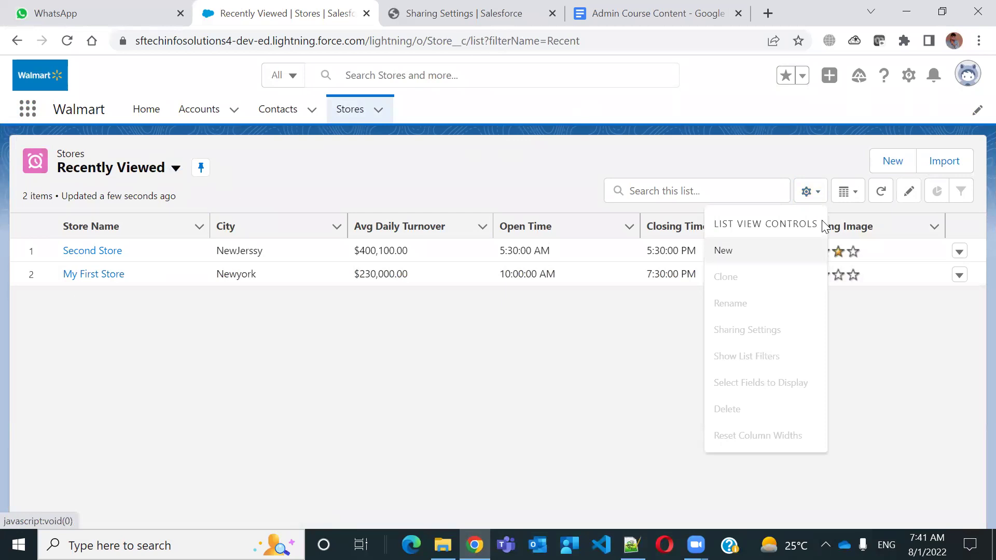
pyautogui.click(176, 168)
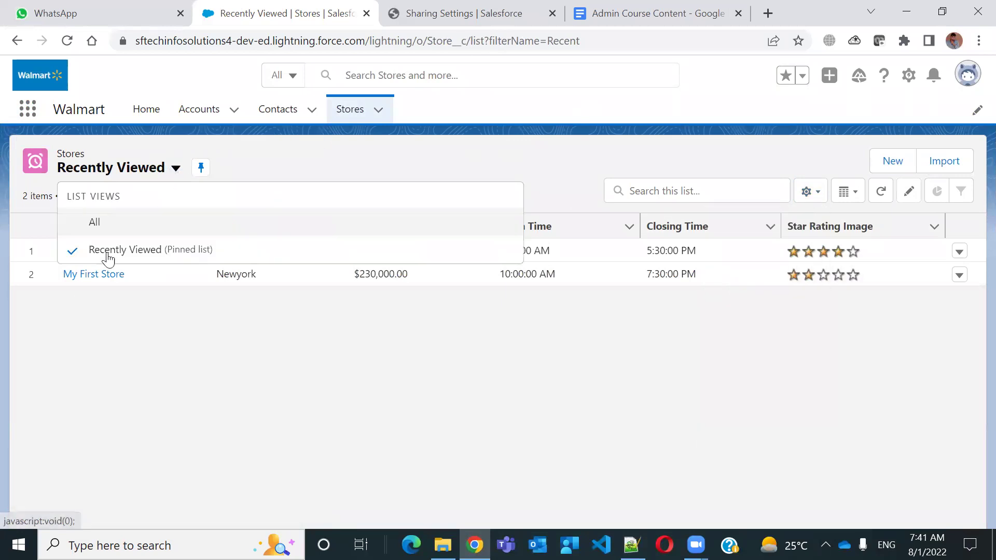
pyautogui.click(122, 224)
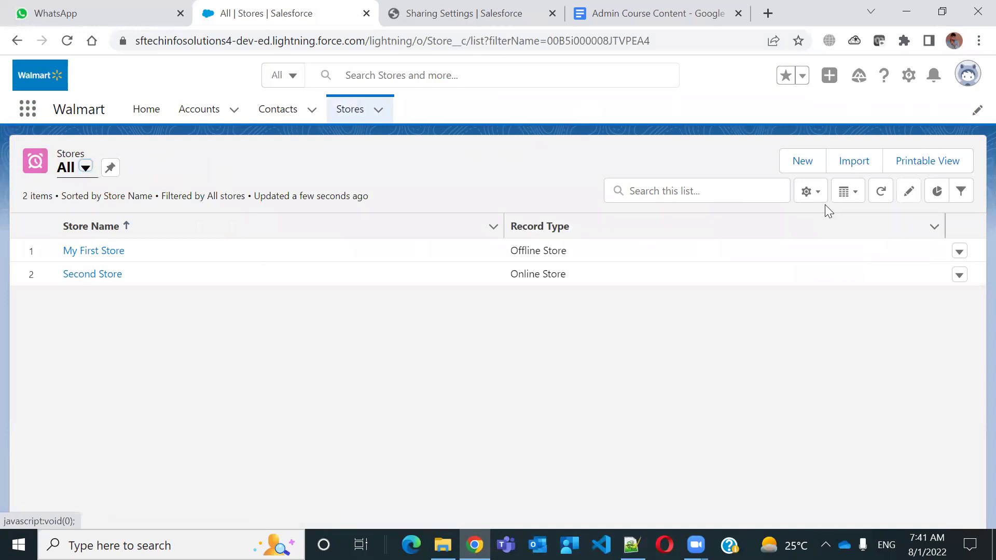
# Add Store Location to the visible fields of the All stores list view and save the change
pyautogui.click(811, 193)
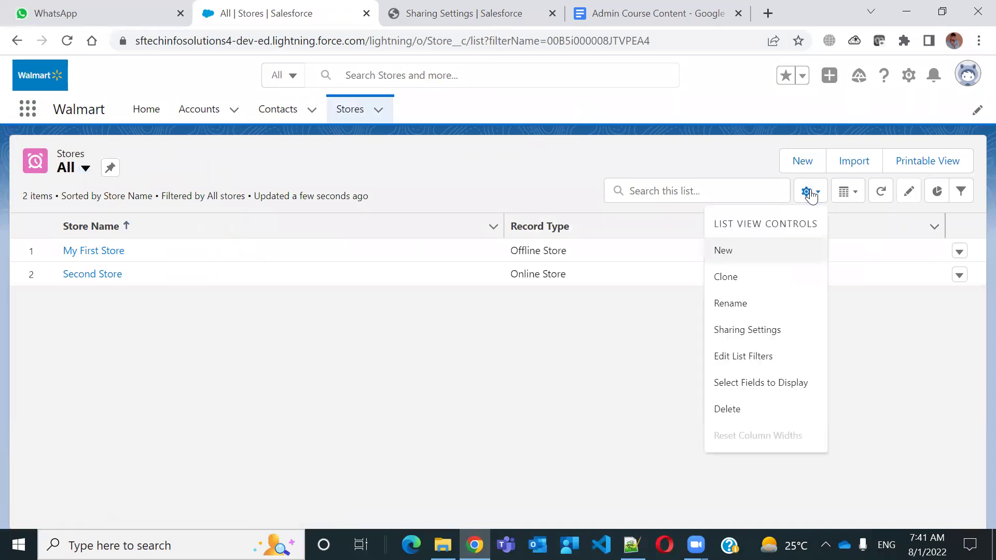
pyautogui.click(736, 383)
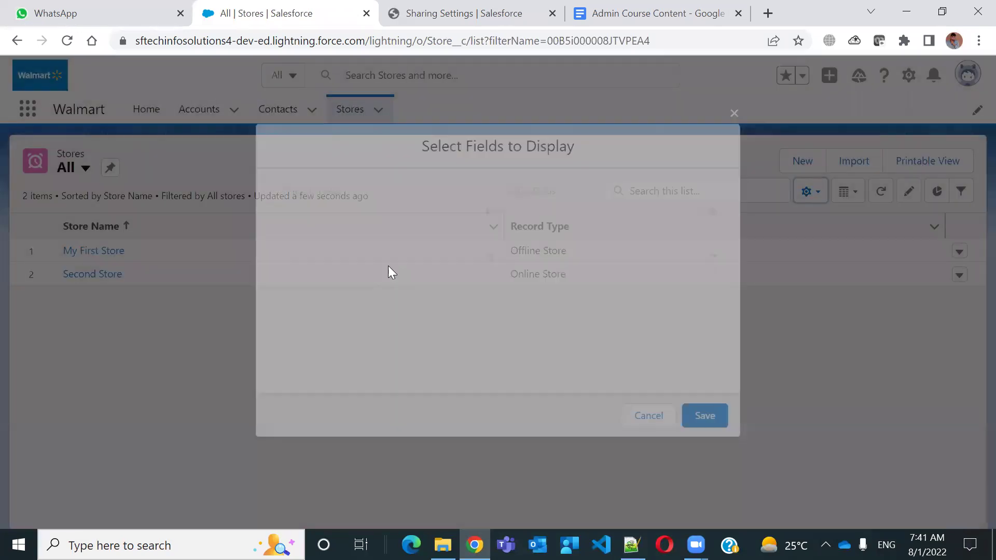
pyautogui.click(365, 271)
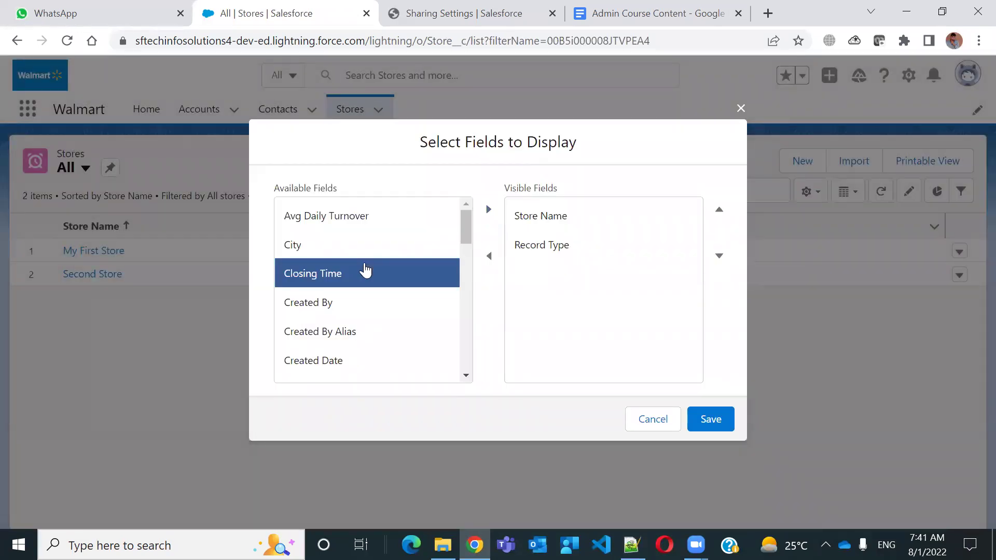
pyautogui.moveTo(465, 223); pyautogui.dragTo(462, 336)
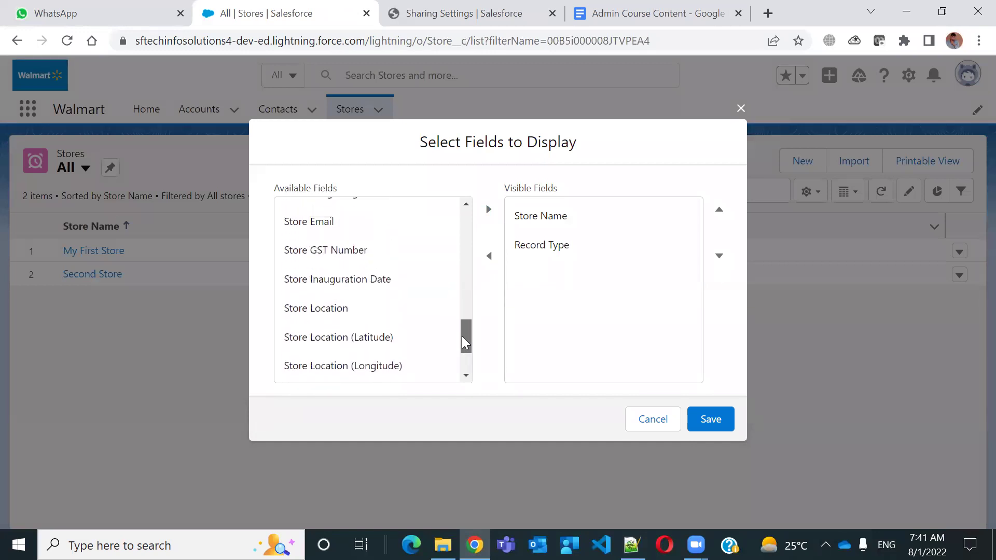
pyautogui.click(405, 316)
pyautogui.click(489, 209)
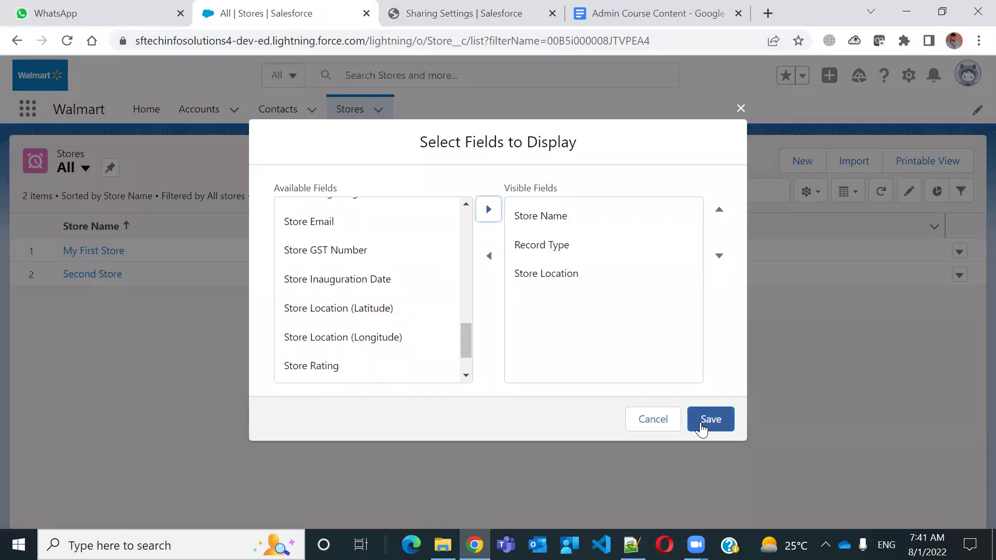
pyautogui.click(714, 422)
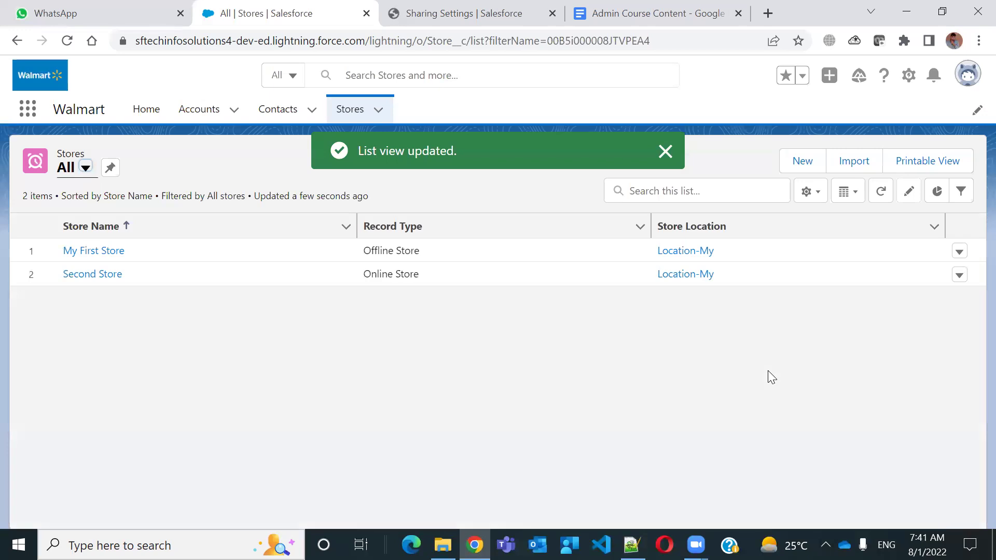
# Open My First Store's location record, Location-My, and check its owner and its sharing dialog without changing anything
pyautogui.click(692, 254)
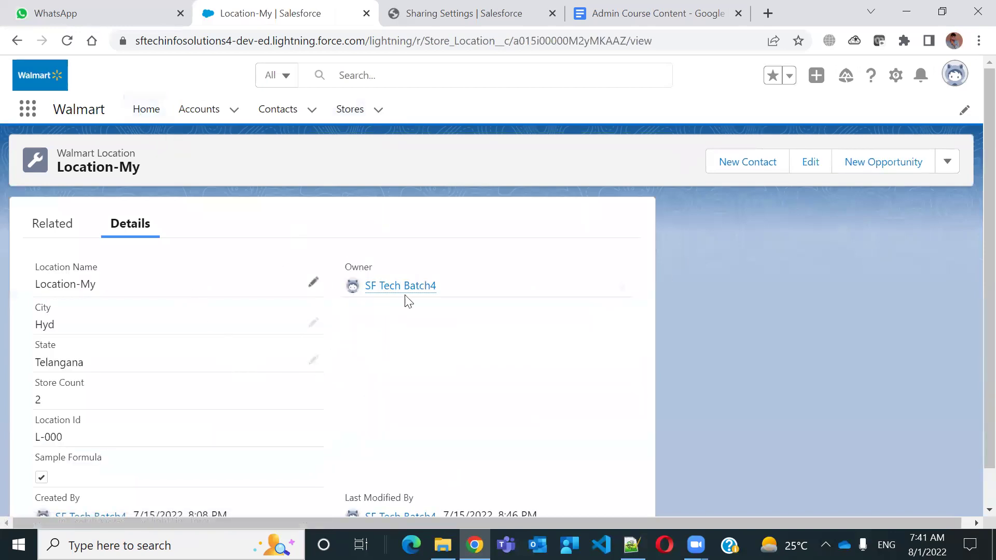
pyautogui.moveTo(421, 285)
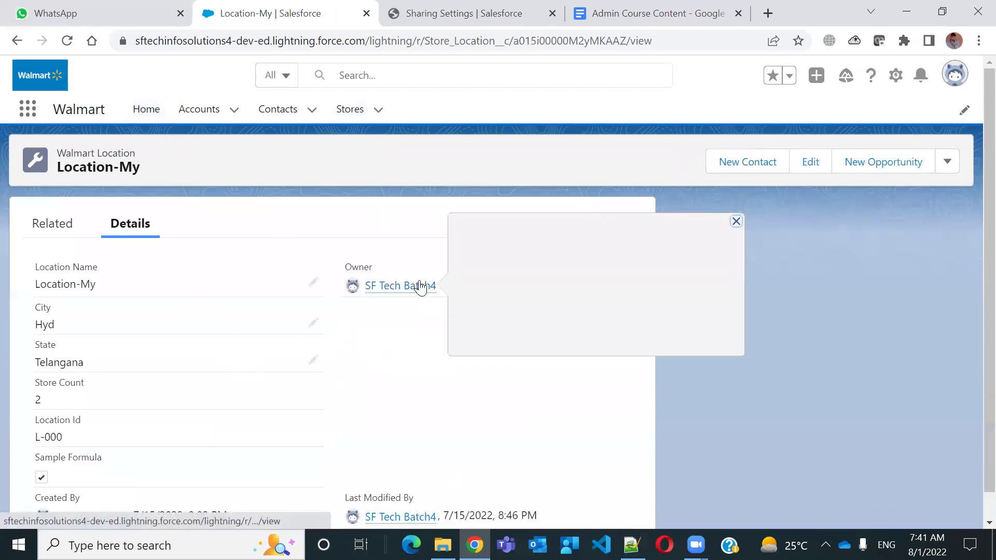
pyautogui.click(947, 162)
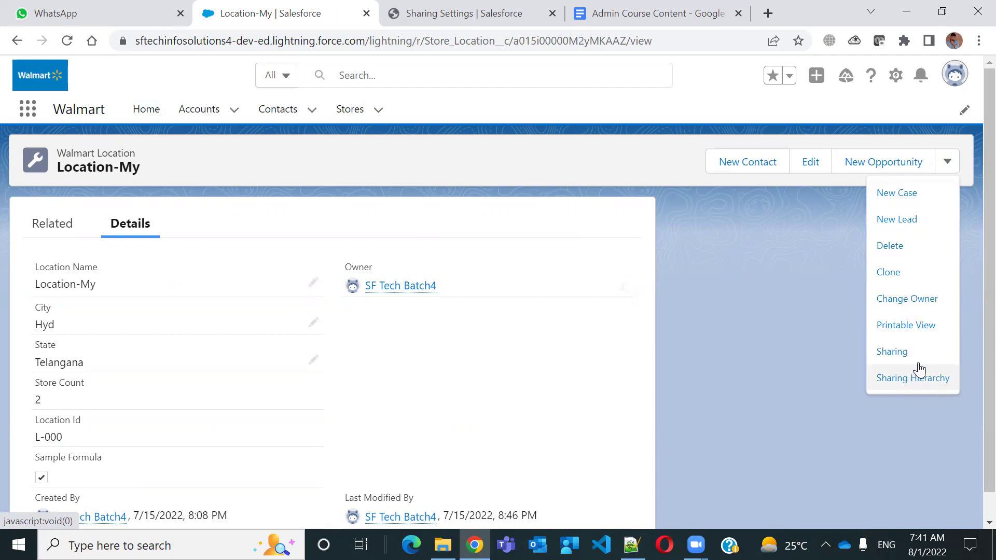
pyautogui.click(895, 351)
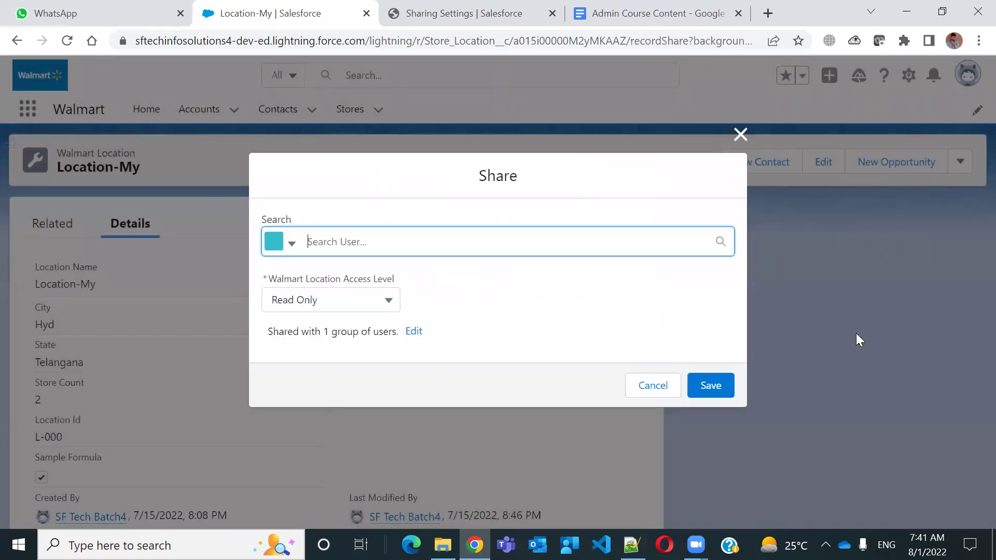
pyautogui.click(660, 385)
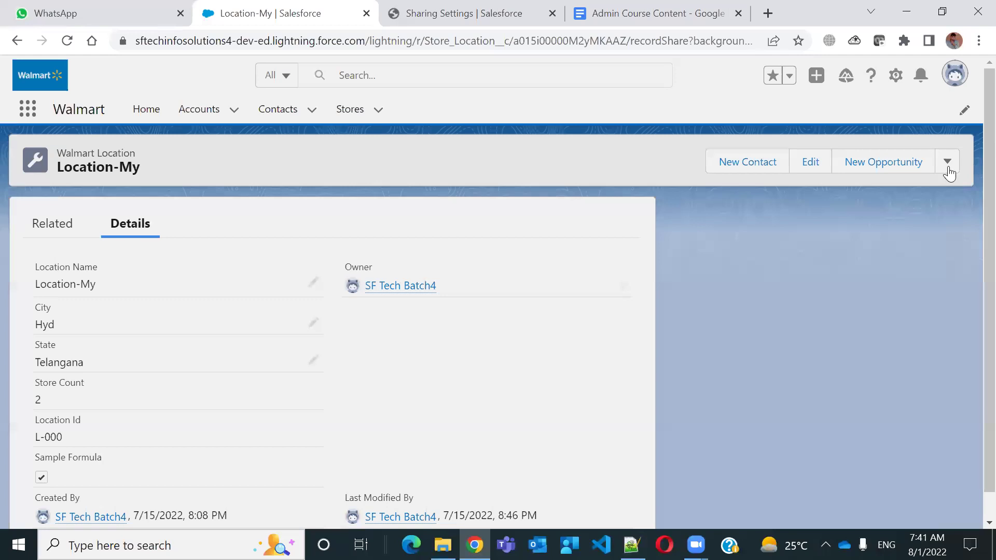
# Open the Sharing Hierarchy of Location-My and examine each listed user's Walmart Location access level
pyautogui.click(947, 161)
pyautogui.click(934, 378)
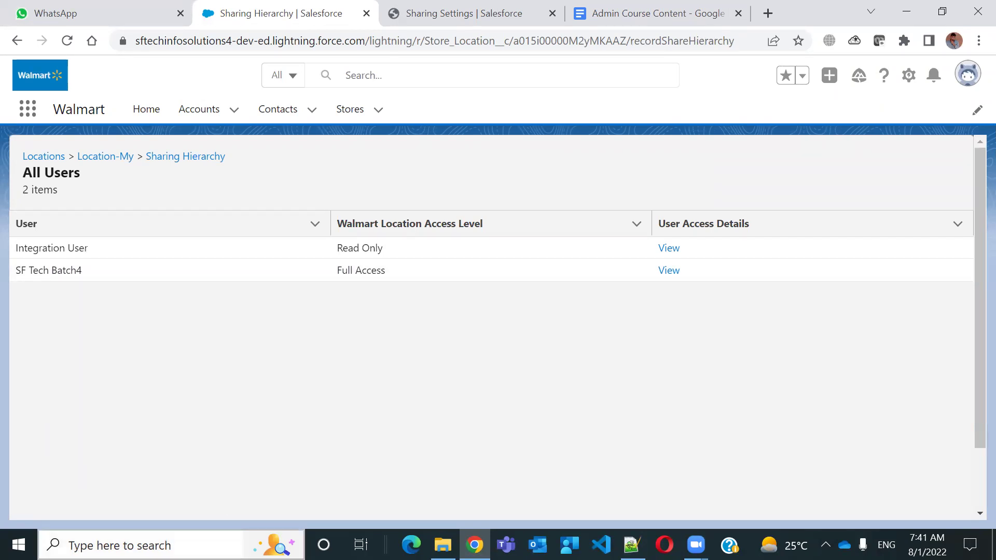
pyautogui.moveTo(83, 273); pyautogui.dragTo(16, 279)
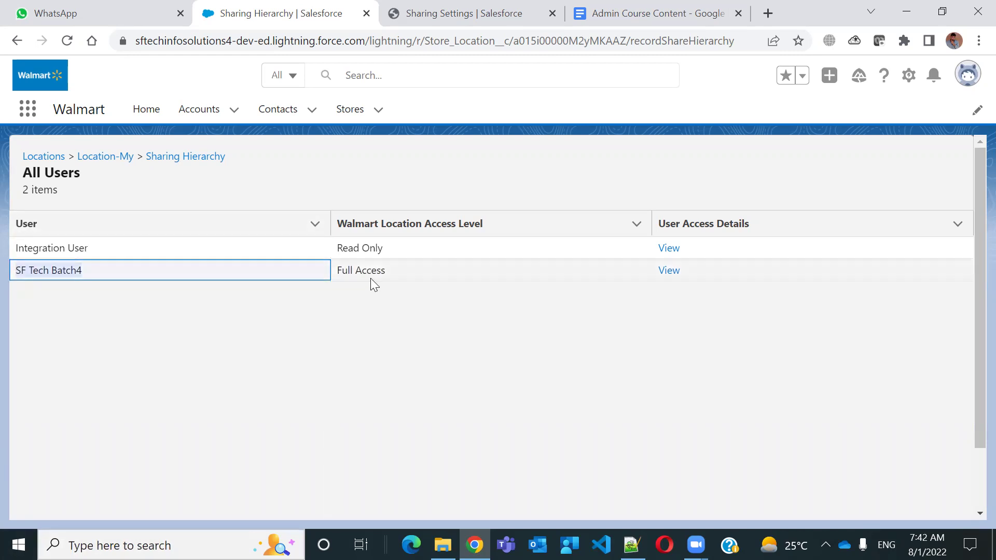
pyautogui.moveTo(391, 270); pyautogui.dragTo(336, 273)
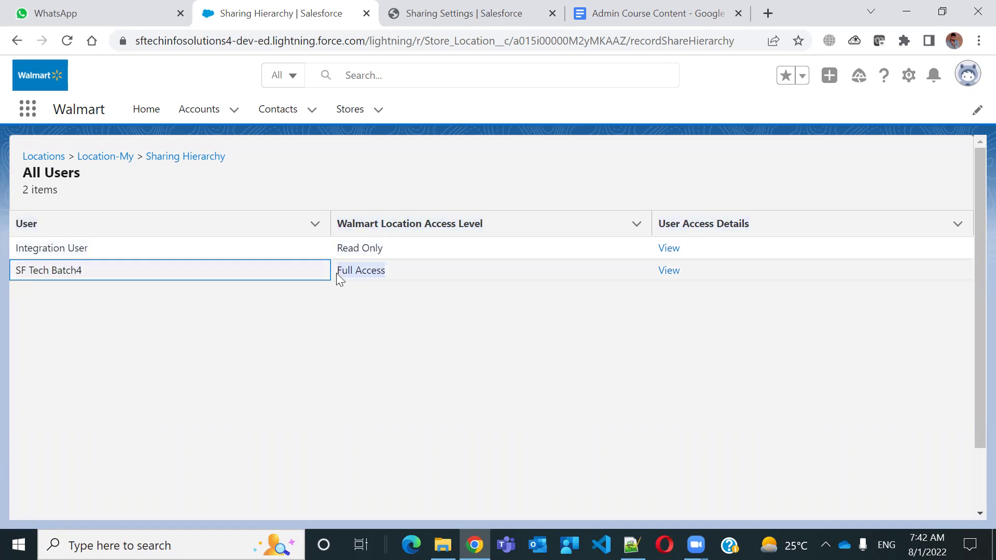